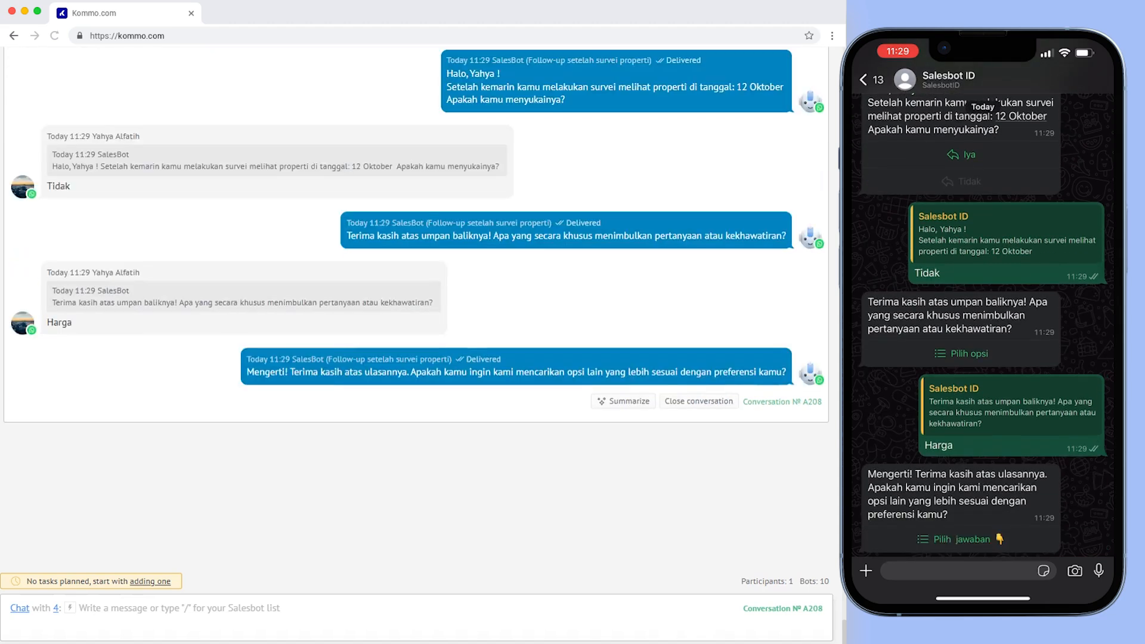
Answer the Salesbot's question about finding other property options with "Ya, silakan" and send the reply.
click(955, 540)
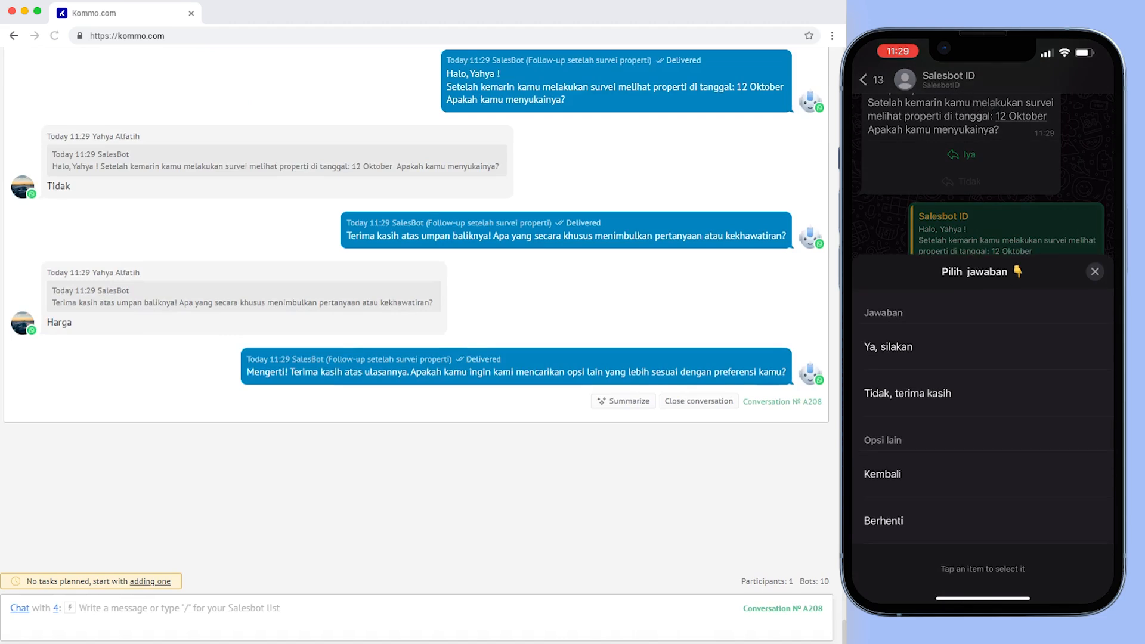
click(915, 347)
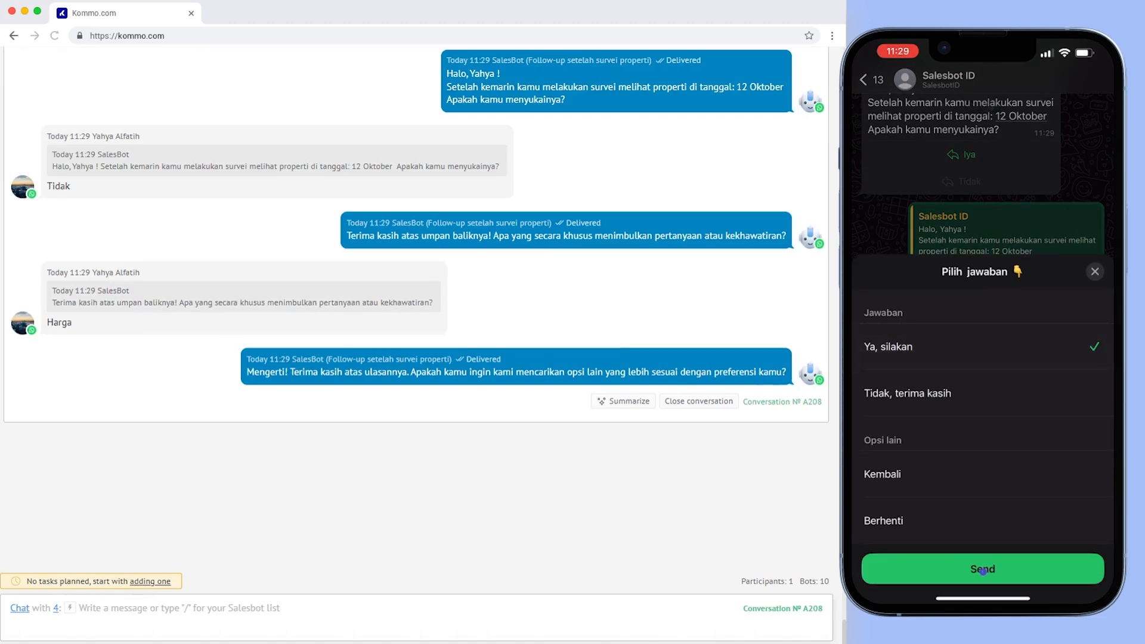
click(984, 569)
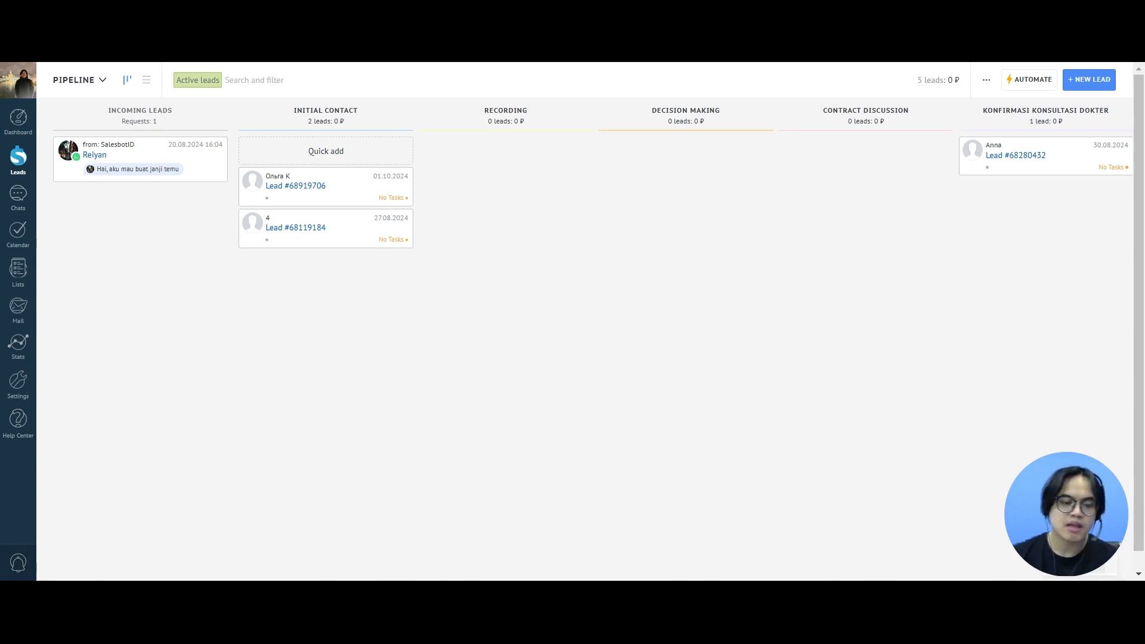
Start a new lead in the pipeline and open the setup of its fields and groups.
click(17, 158)
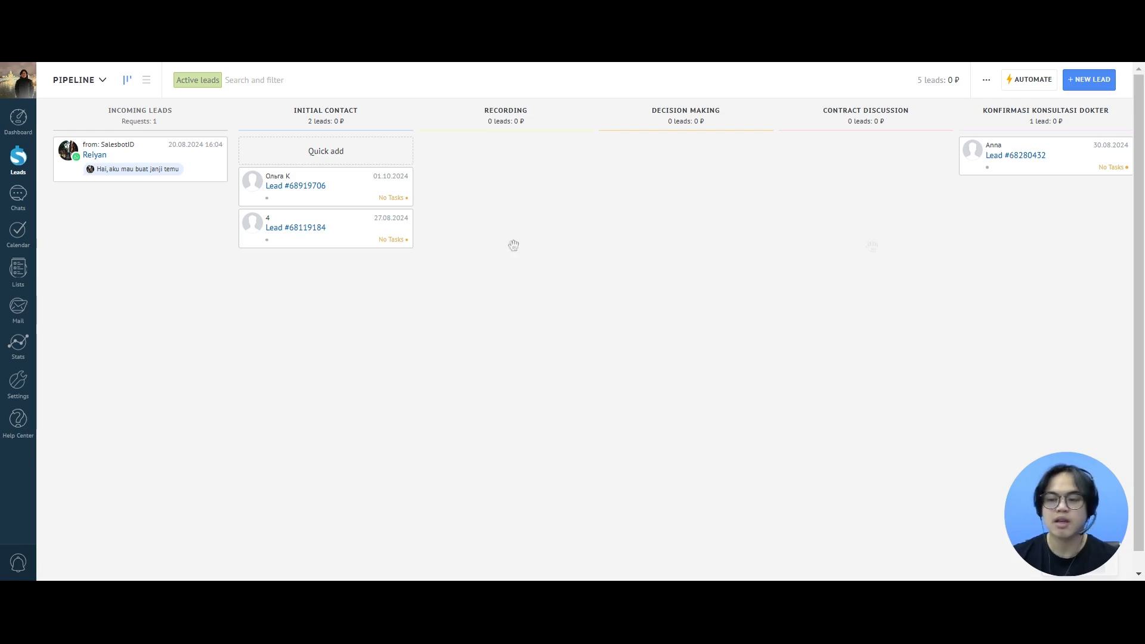
click(1092, 82)
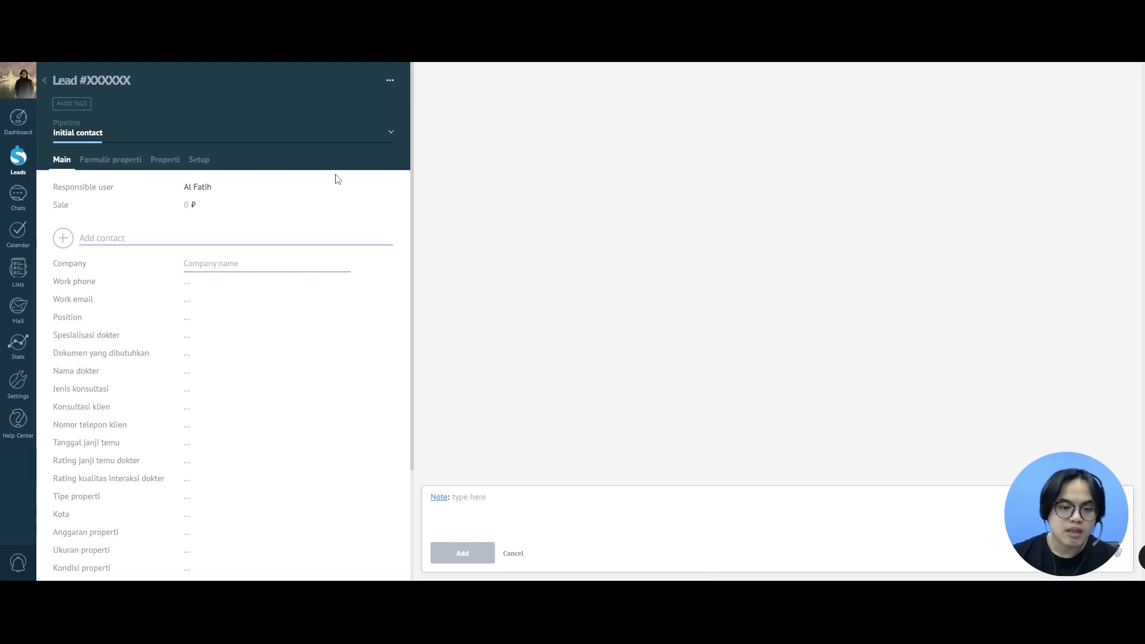
click(200, 161)
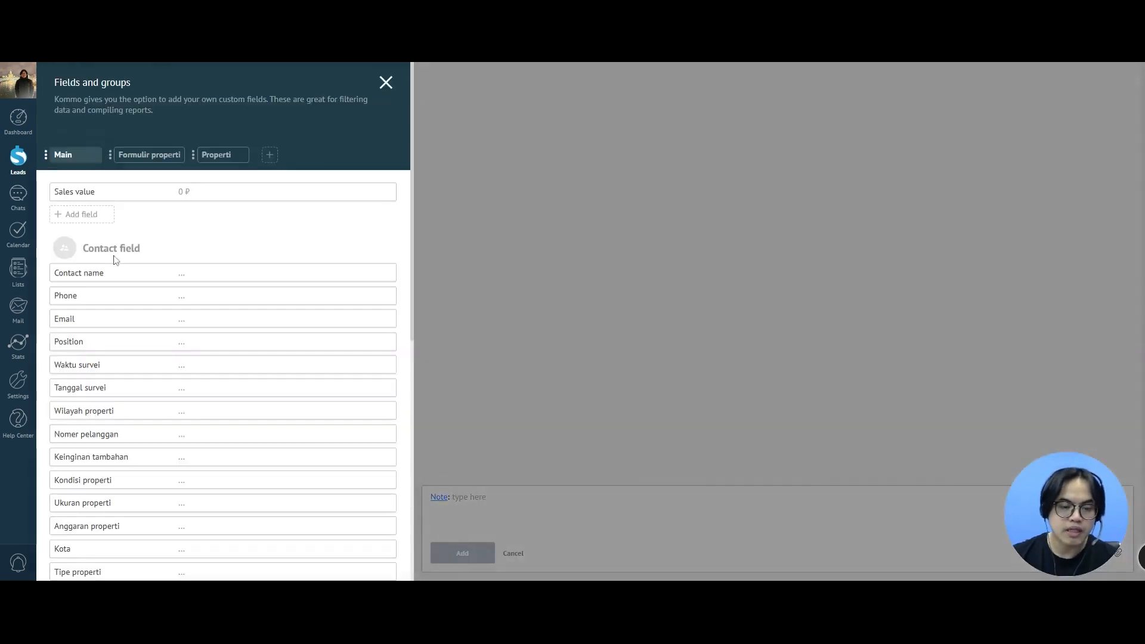
Add a short text field named "Respon survei" to the contact fields and save it.
scroll(115, 259, down, 7)
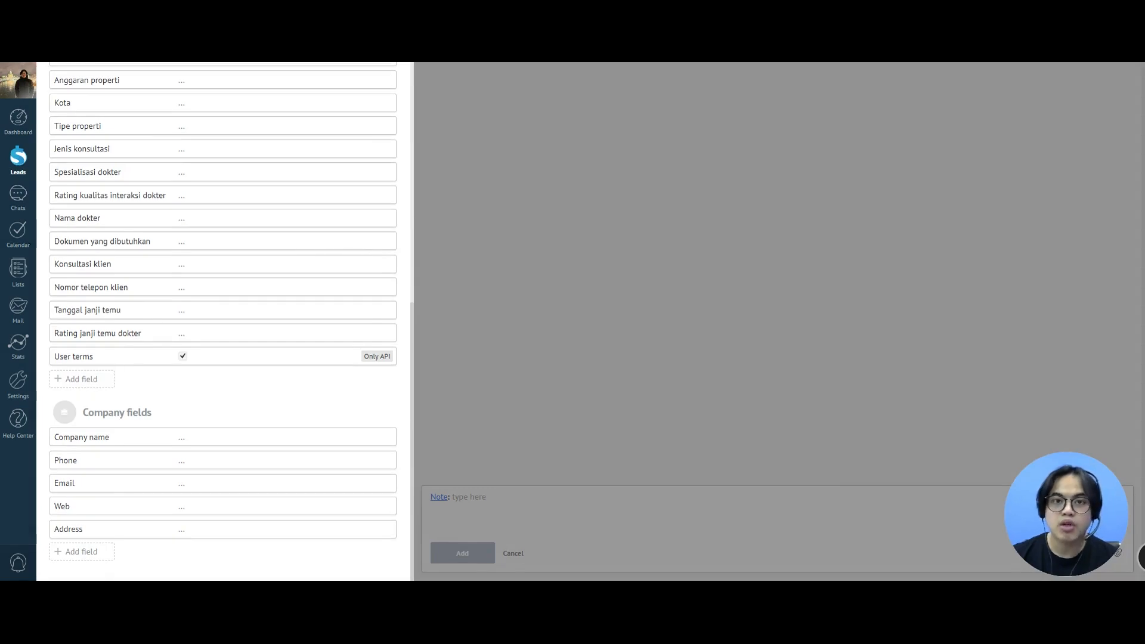
scroll(158, 270, up, 4)
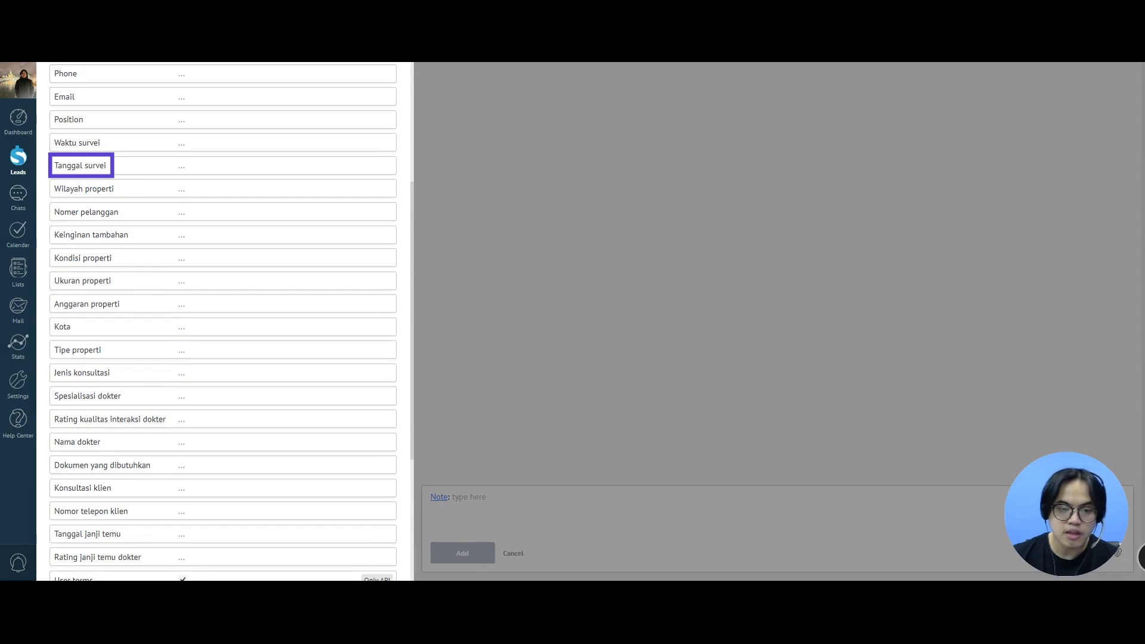
scroll(222, 322, down, 4)
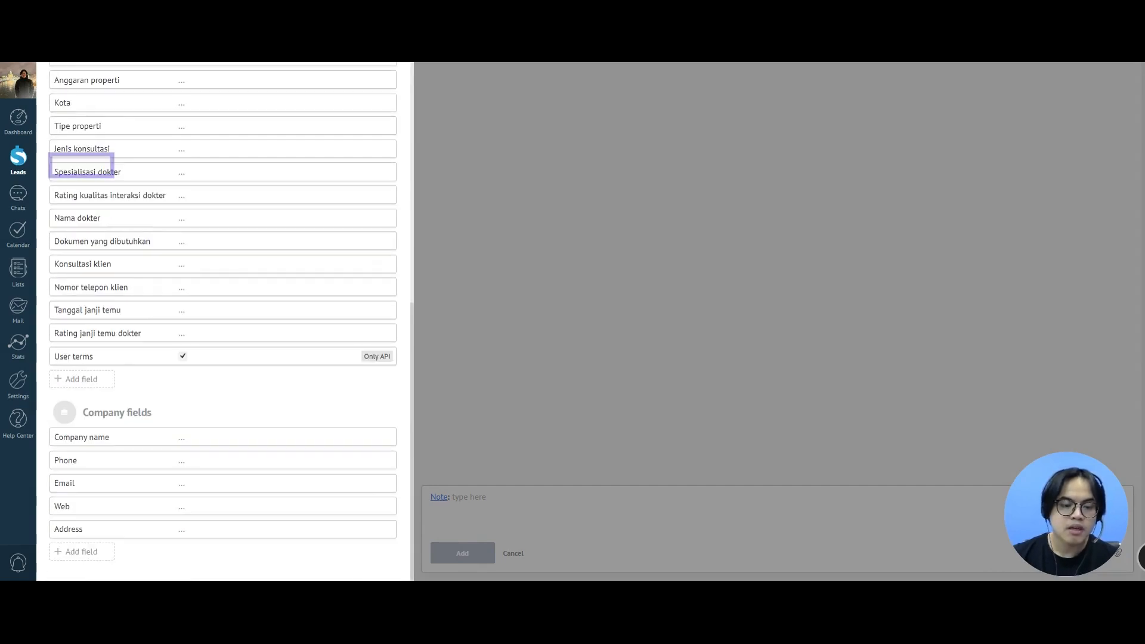
click(93, 381)
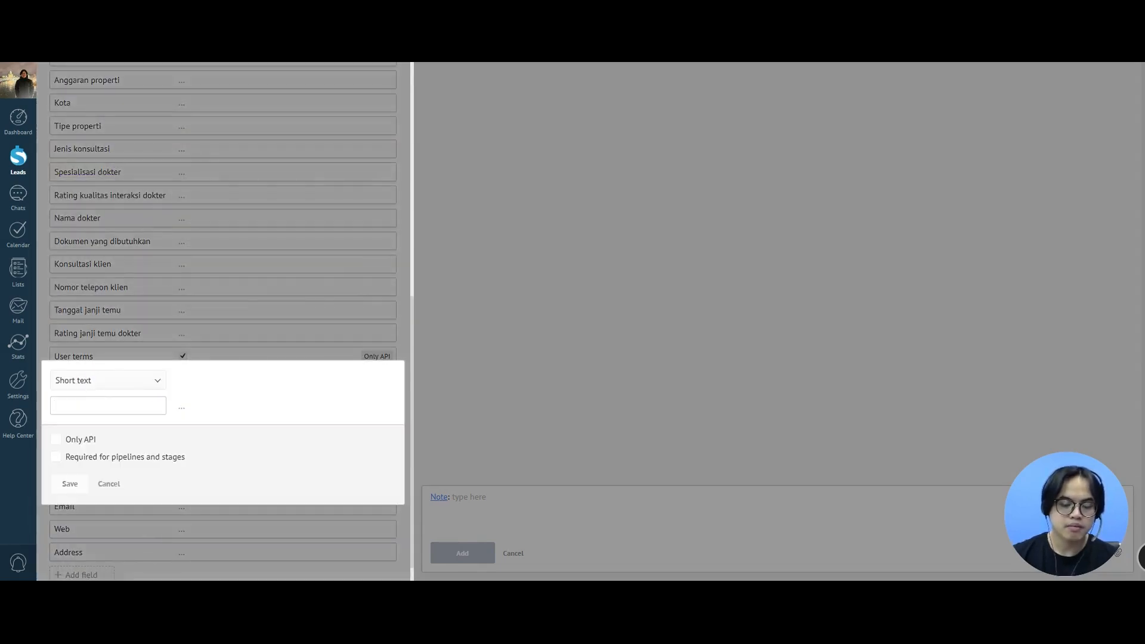
text(Reso)
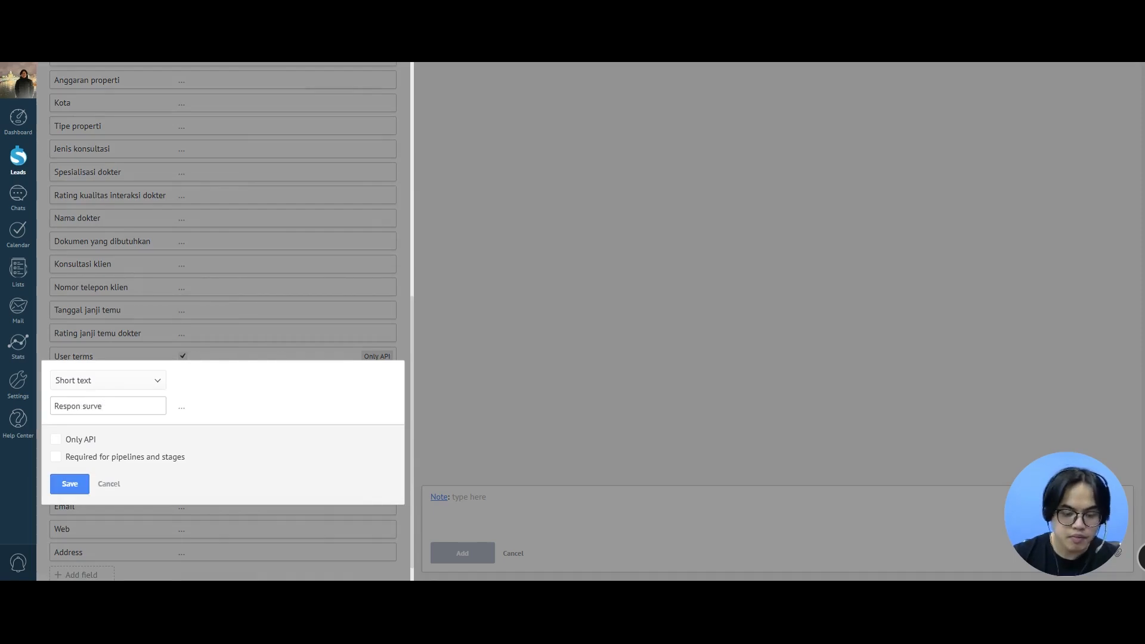
click(76, 489)
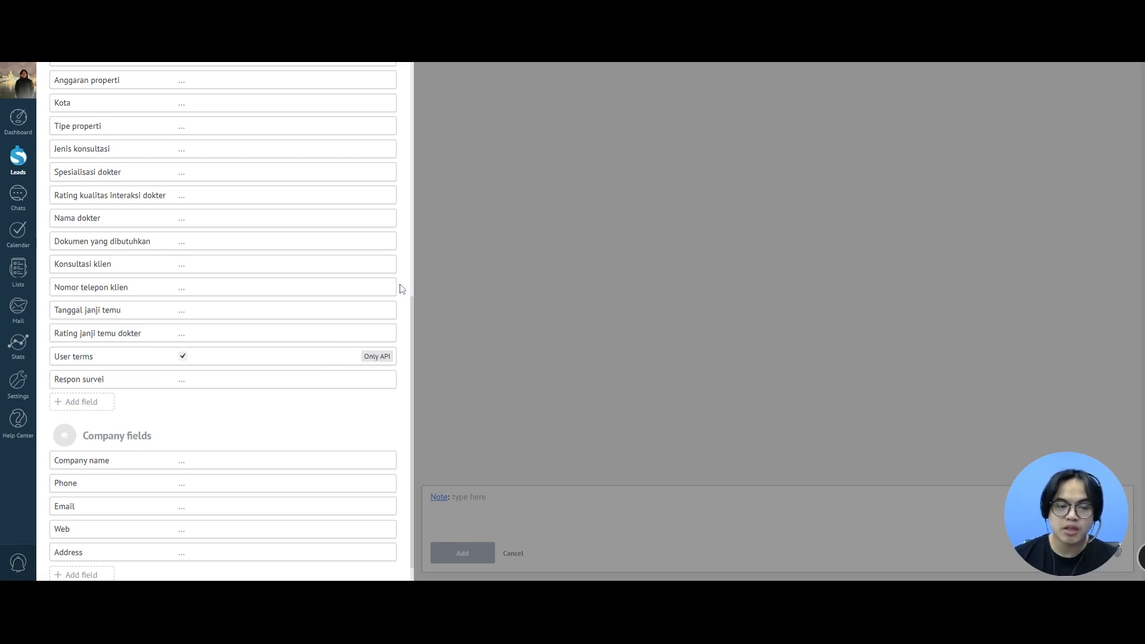
Open the communication tools settings and start creating a new Salesbot.
click(22, 391)
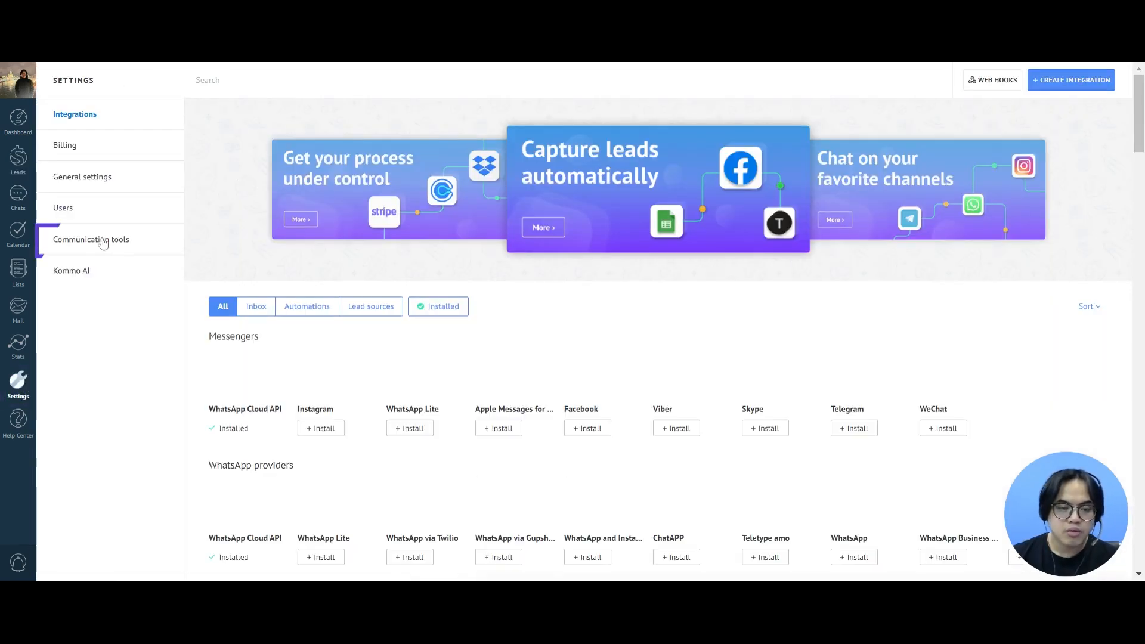
click(96, 242)
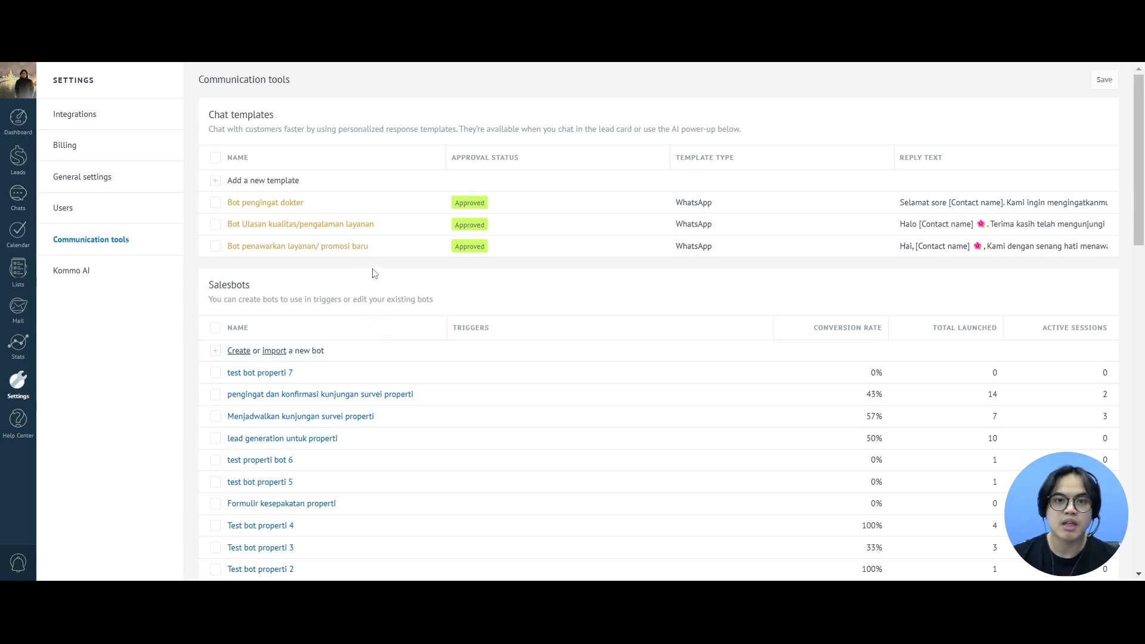
click(239, 351)
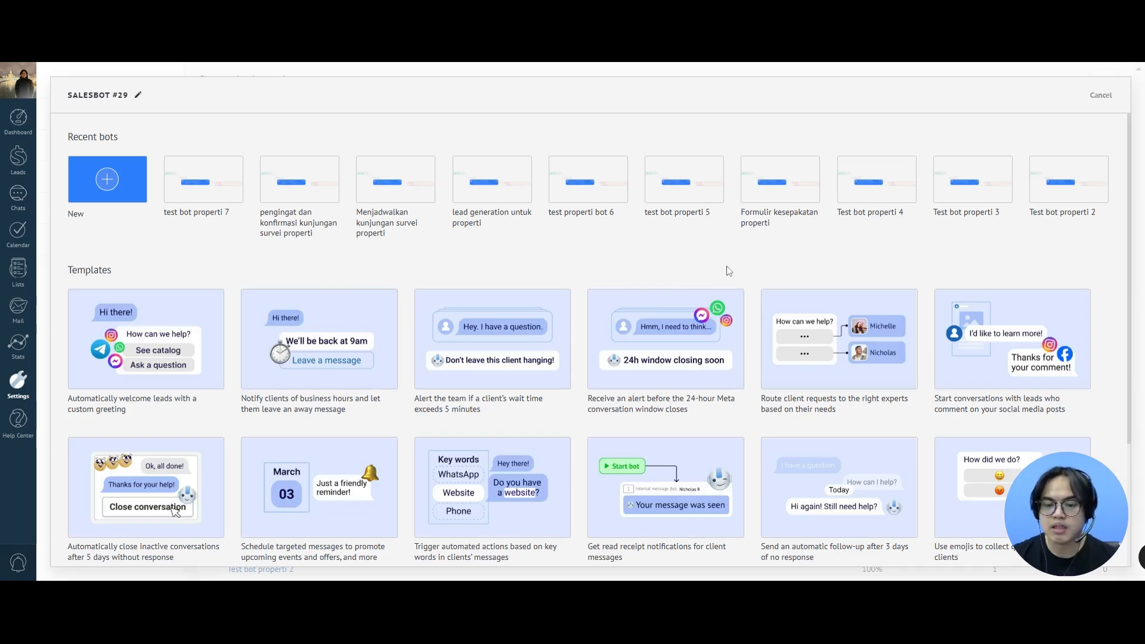
Name the new bot "Follow up setelah survei properti" and start it as a new blank bot.
scroll(729, 272, down, 1)
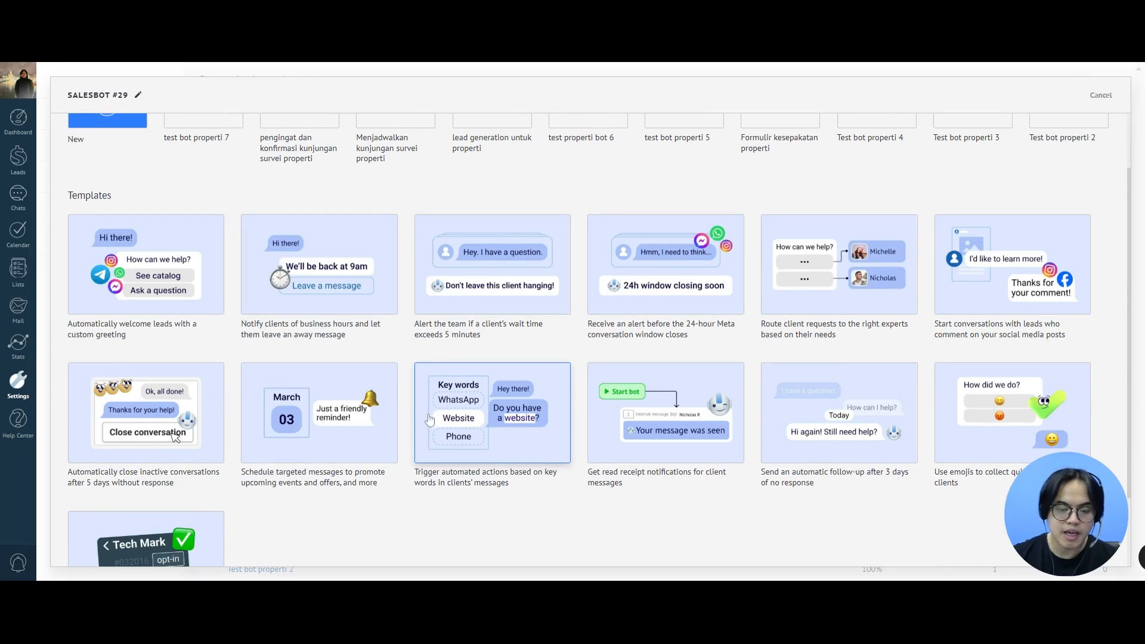
scroll(429, 420, down, 1)
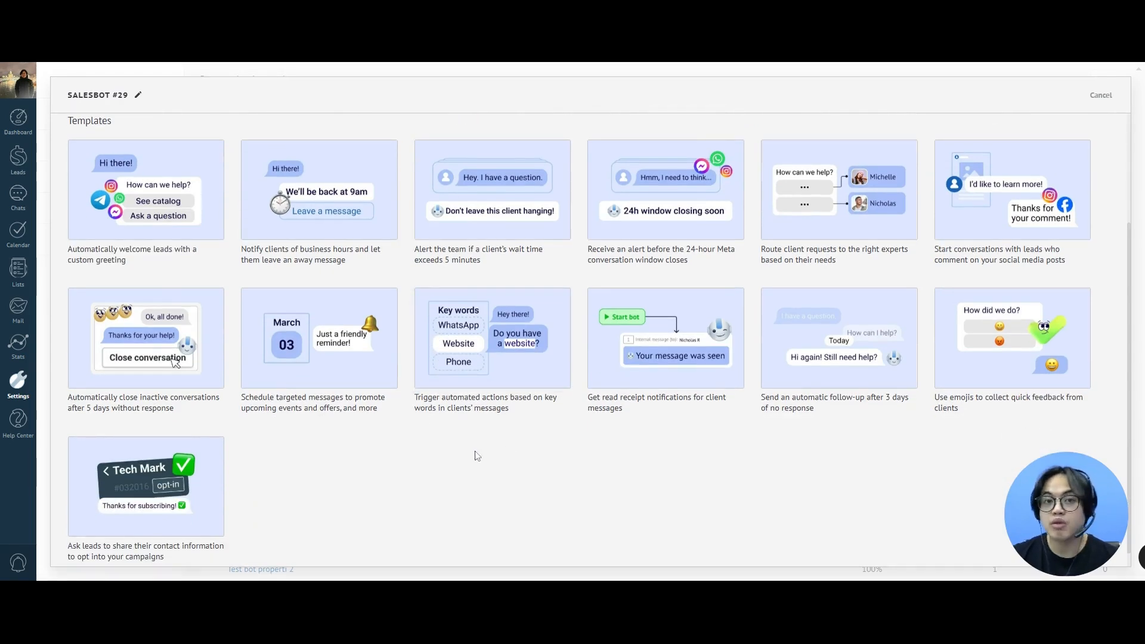
scroll(434, 456, up, 1)
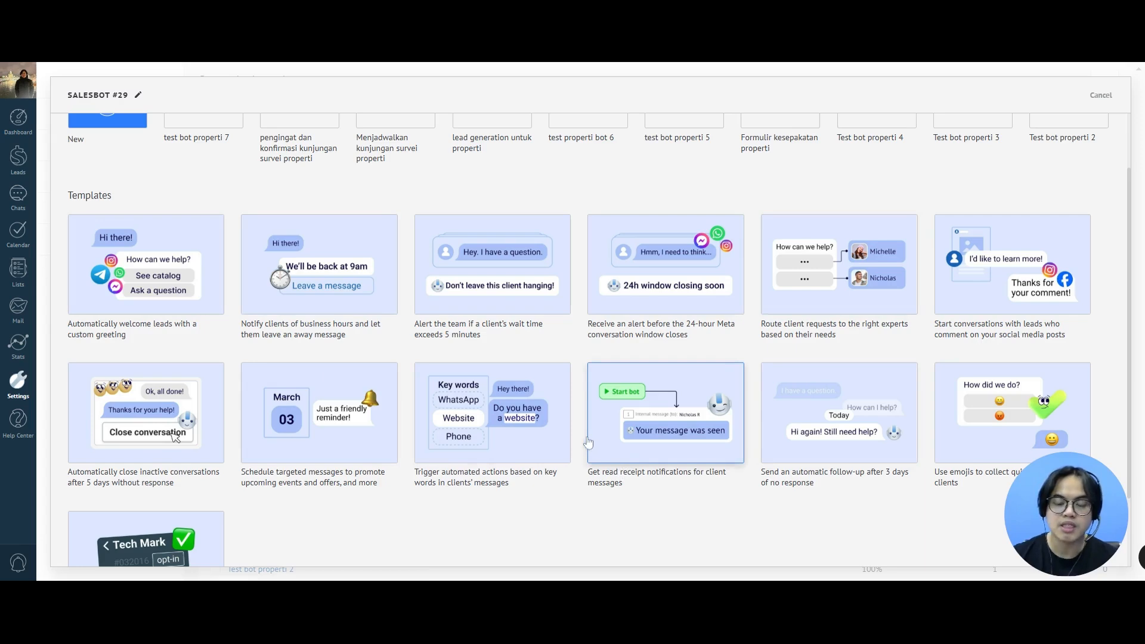
scroll(587, 444, up, 1)
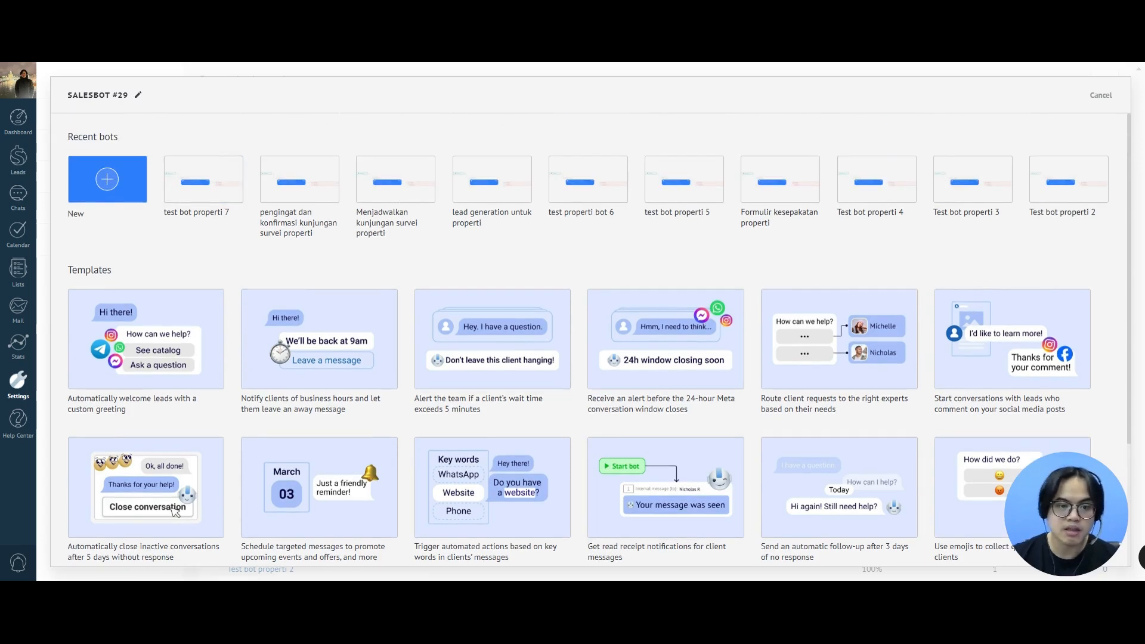
click(138, 95)
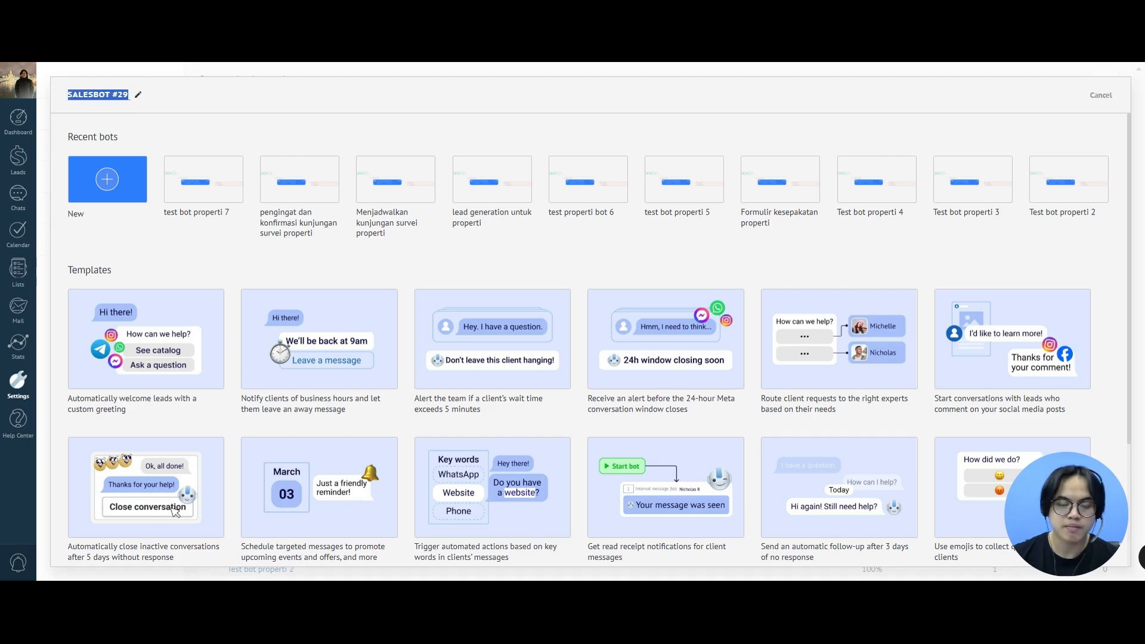
key(BackSpace)
text(FOLLOW UP SETELAH SURVEI PROPERTI)
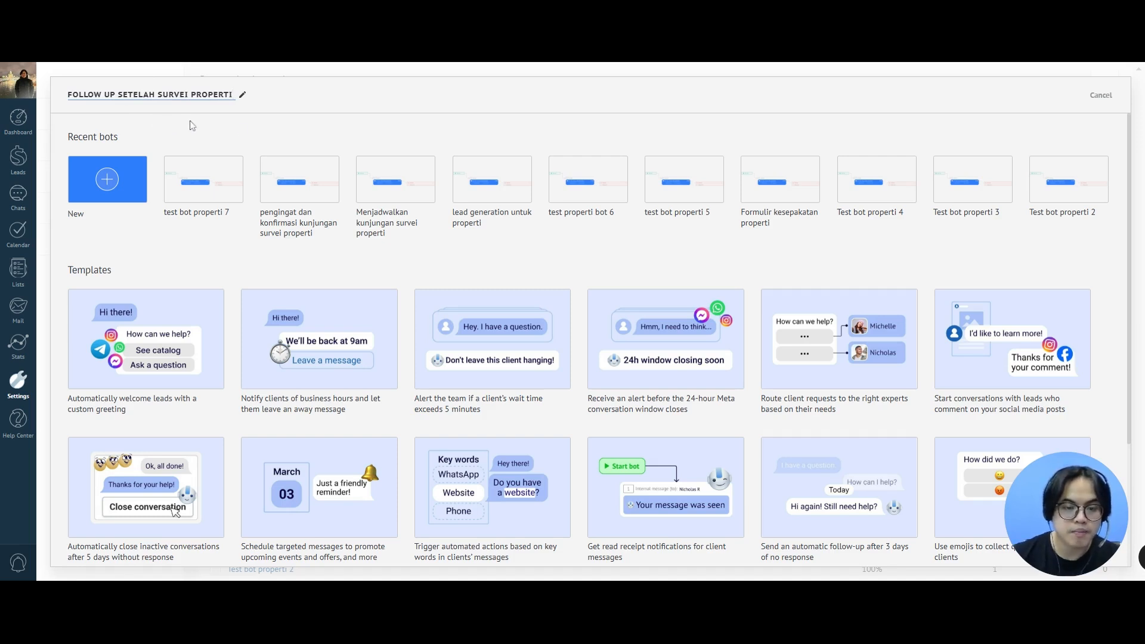
click(109, 181)
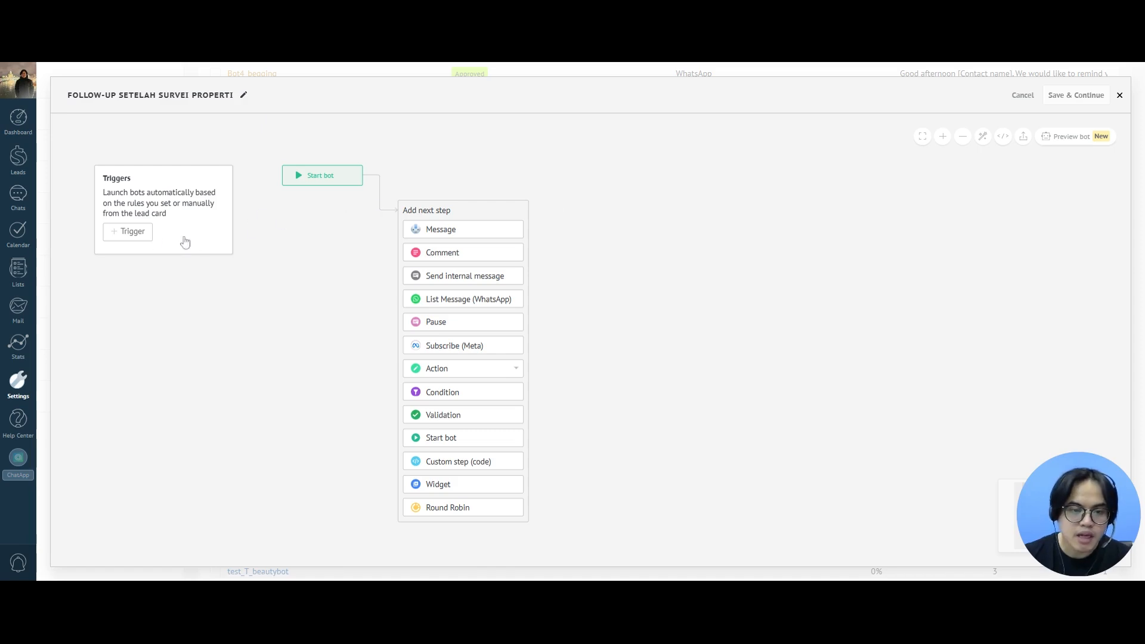
Add a scheduled trigger that launches the bot 24 hours after Contact: Appointment Date.
click(133, 234)
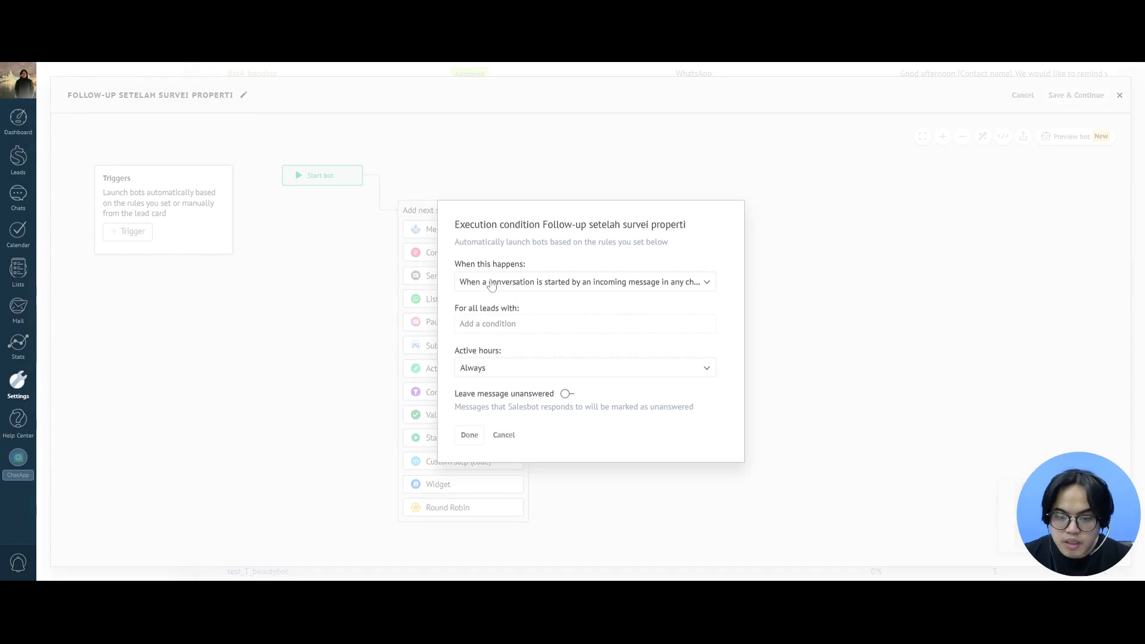
click(649, 282)
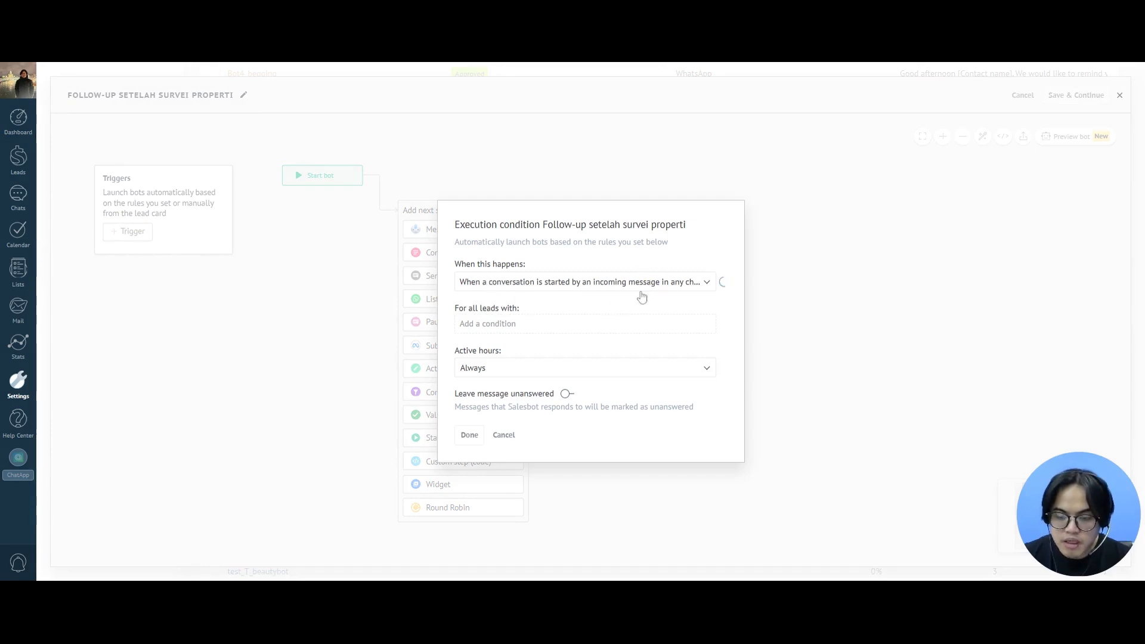
scroll(656, 316, down, 2)
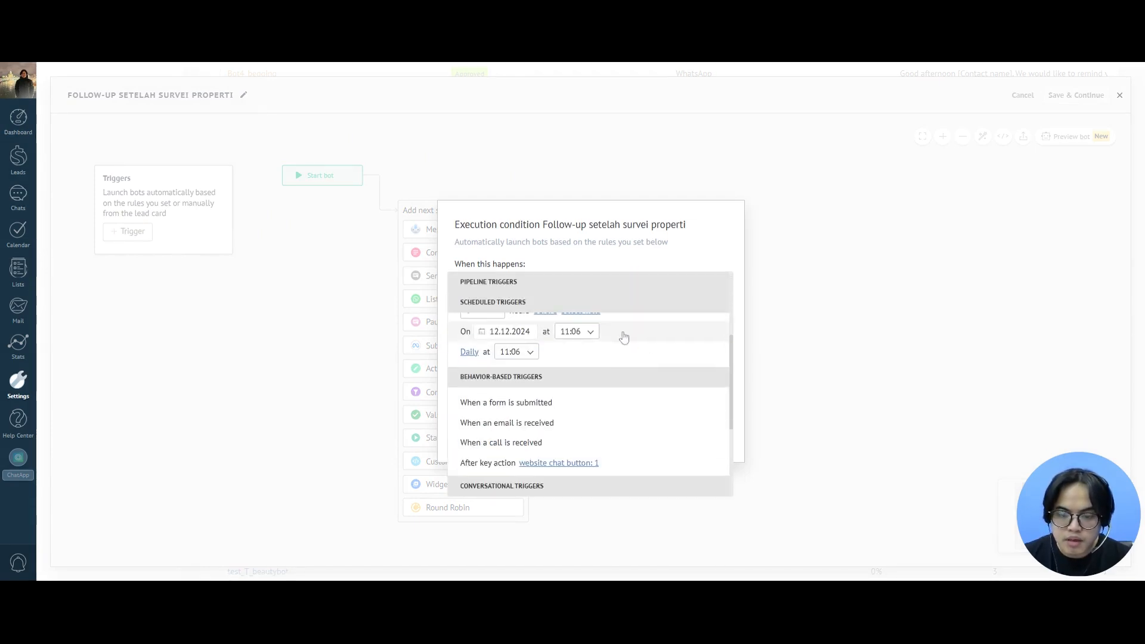
scroll(622, 335, up, 1)
click(506, 360)
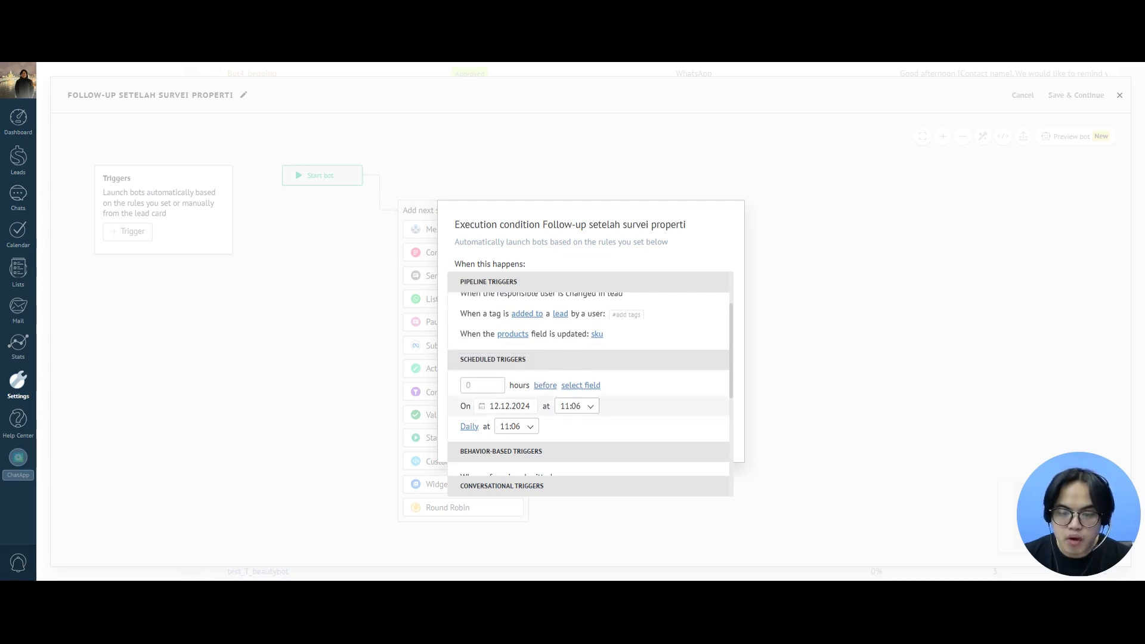
click(474, 386)
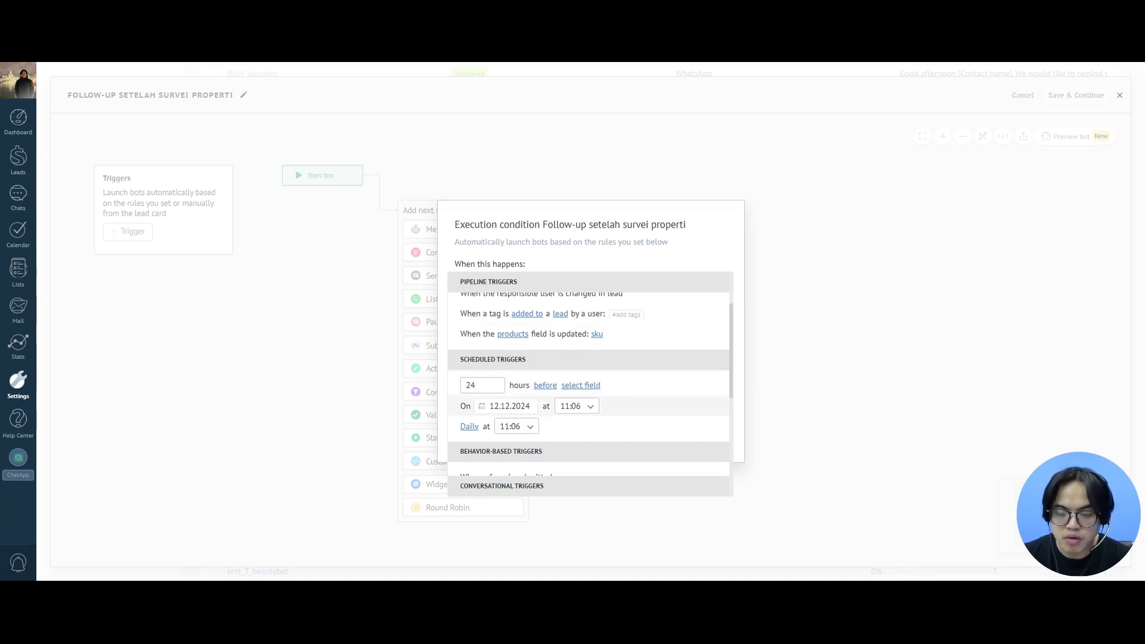
click(545, 386)
click(554, 406)
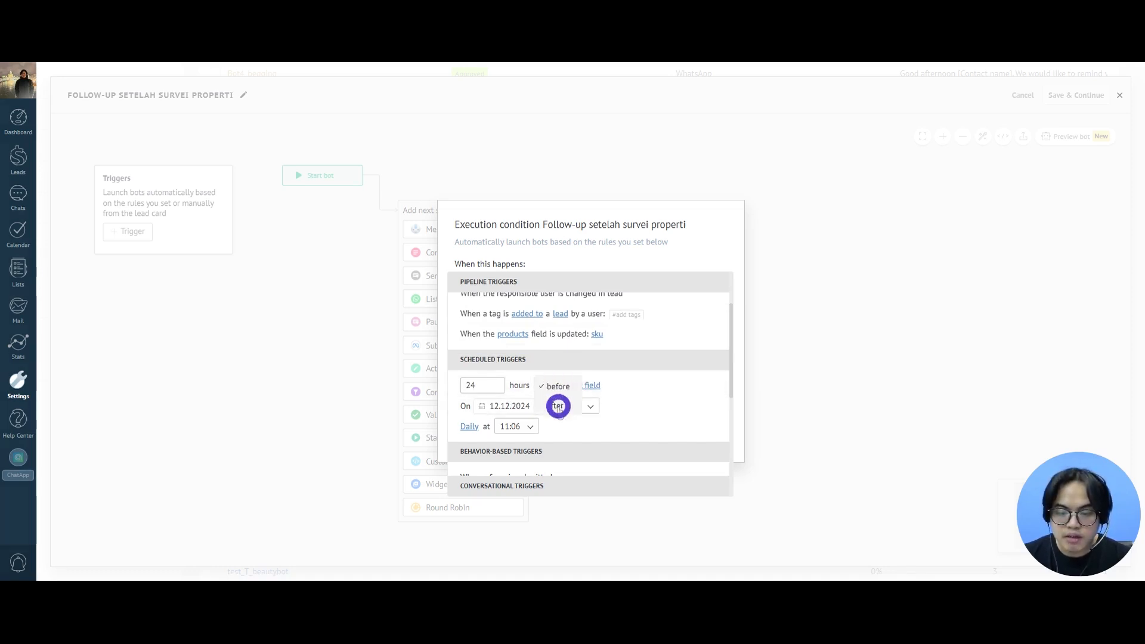
click(566, 387)
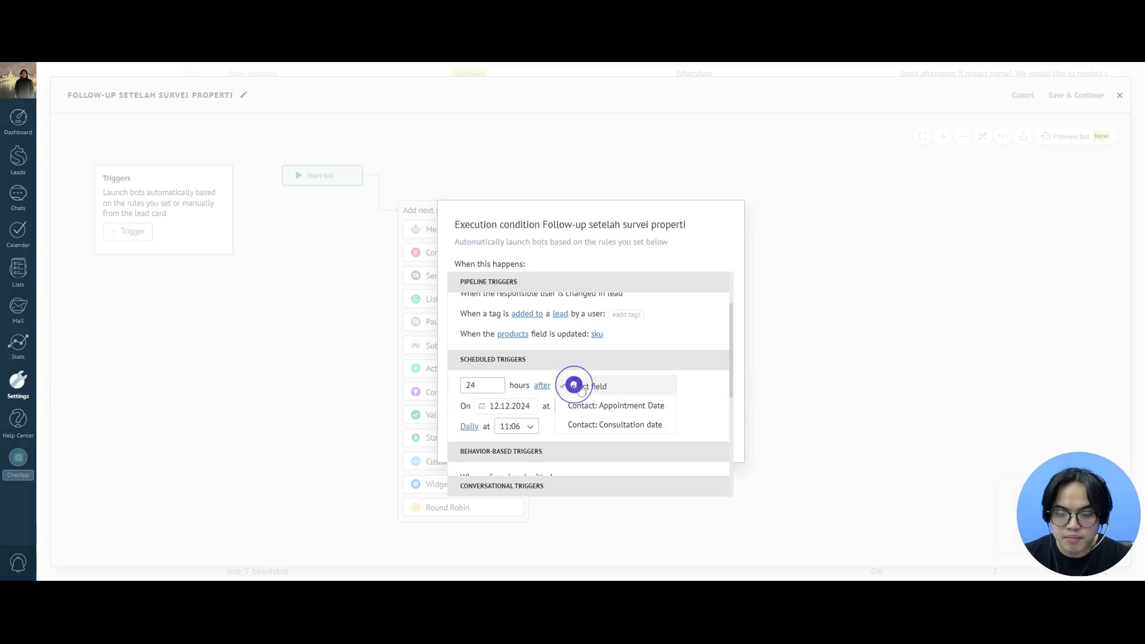
click(624, 410)
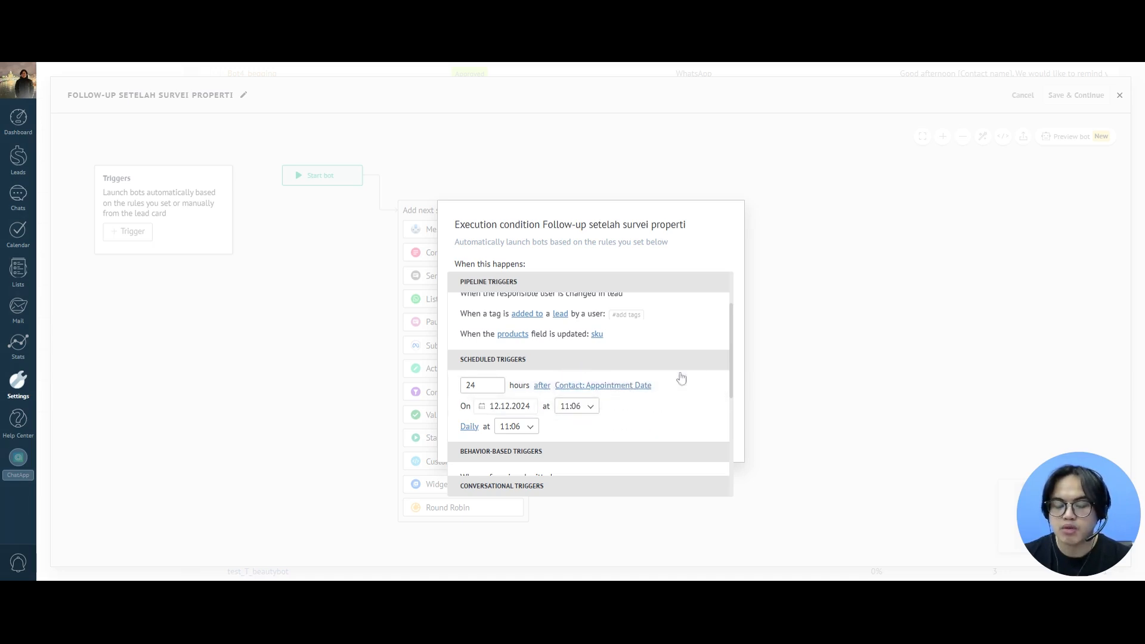
Apply the trigger to leads in all stages of Pipeline, from Incoming leads to Closed - lost, and save it.
click(675, 391)
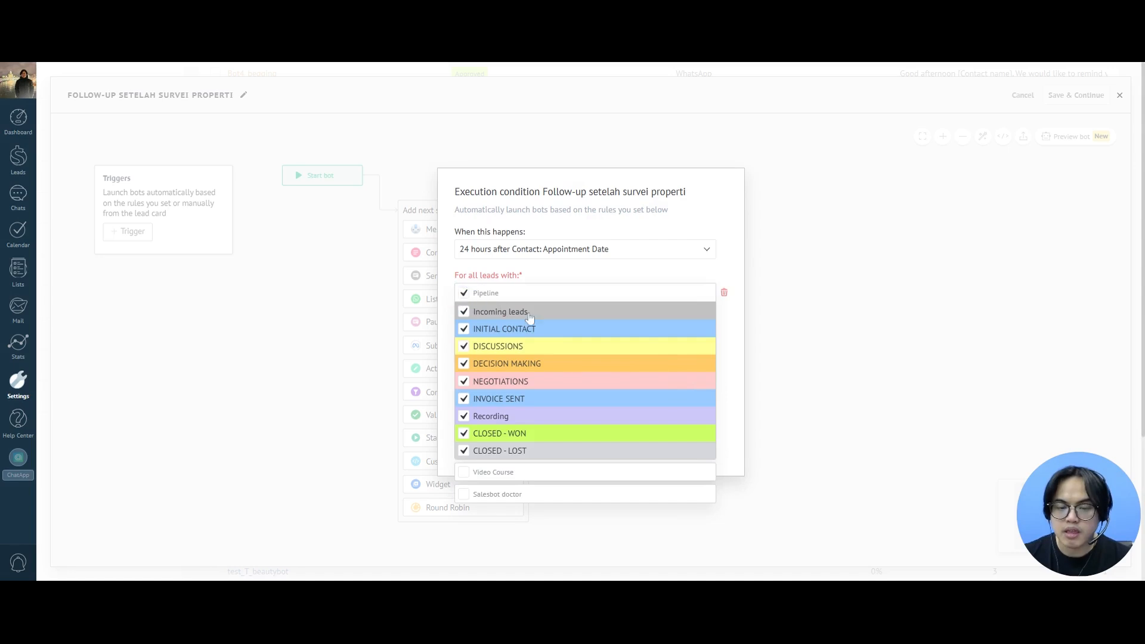
click(720, 365)
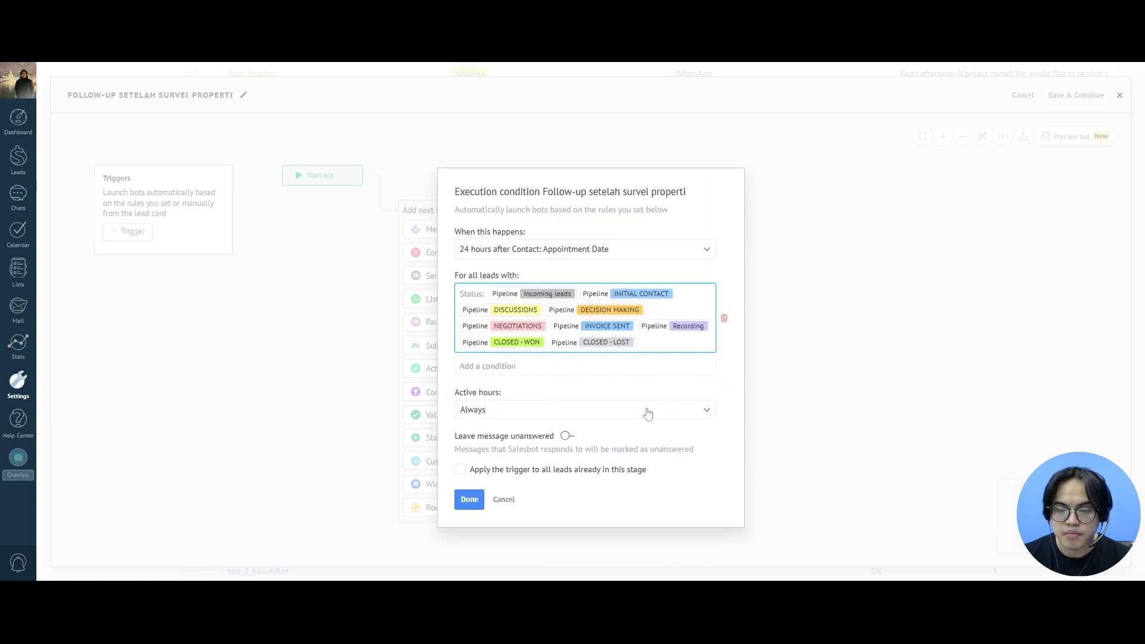
click(466, 501)
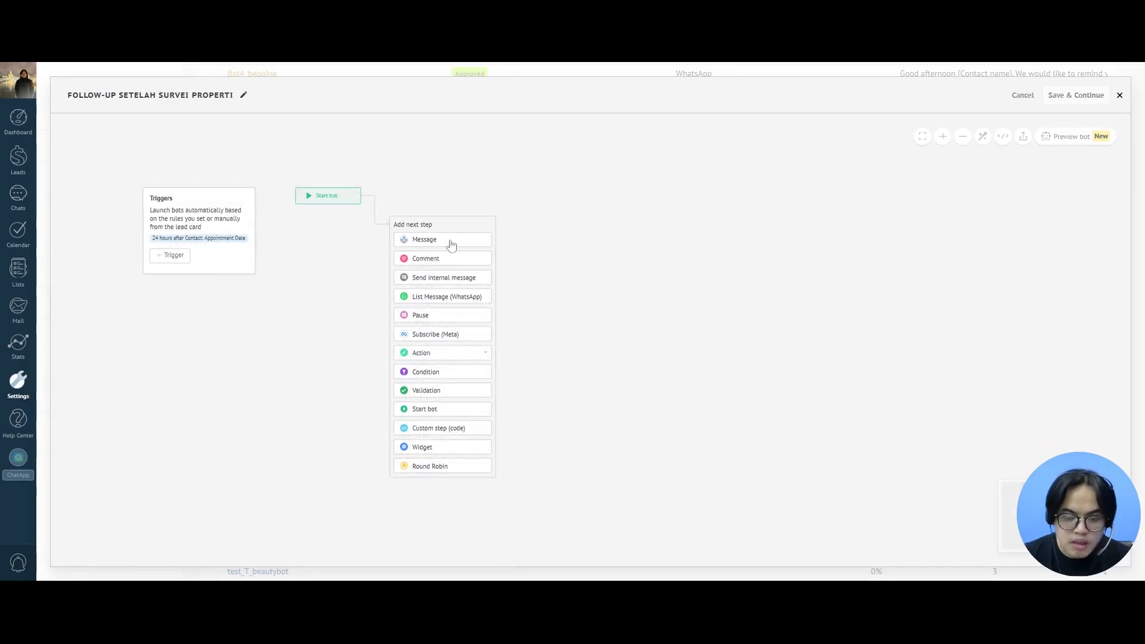
Add a message greeting [Contact: First name], mentioning the survey on [Contact: Tanggal survei] and asking "Apakah kamu menyukainya?", with quick replies "Iya" and "Tidak".
click(446, 239)
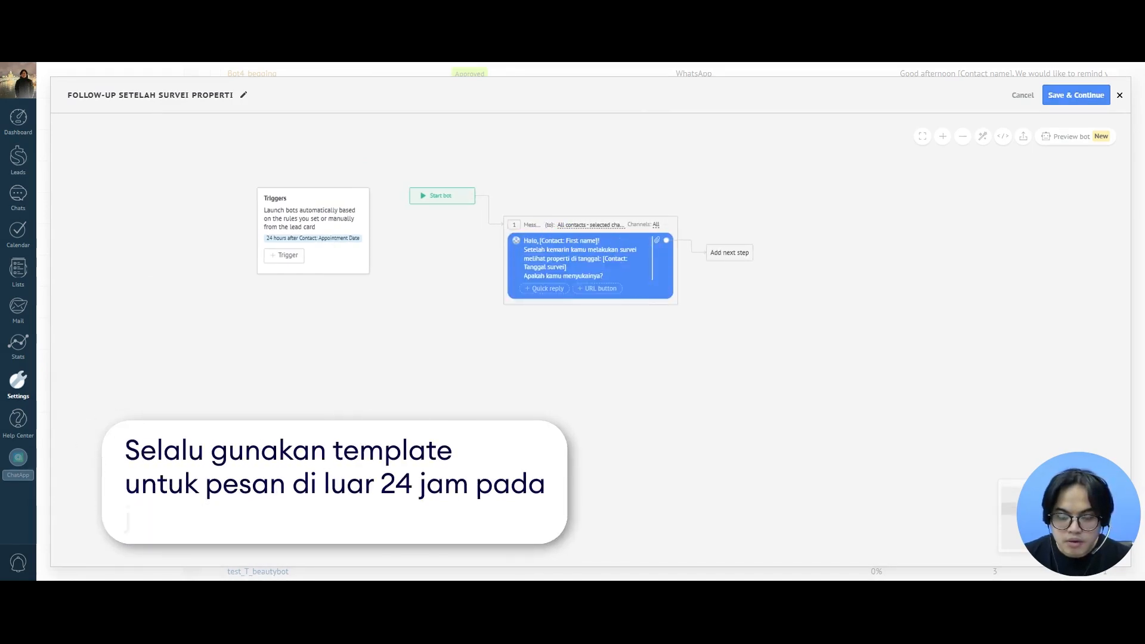
click(549, 289)
click(553, 302)
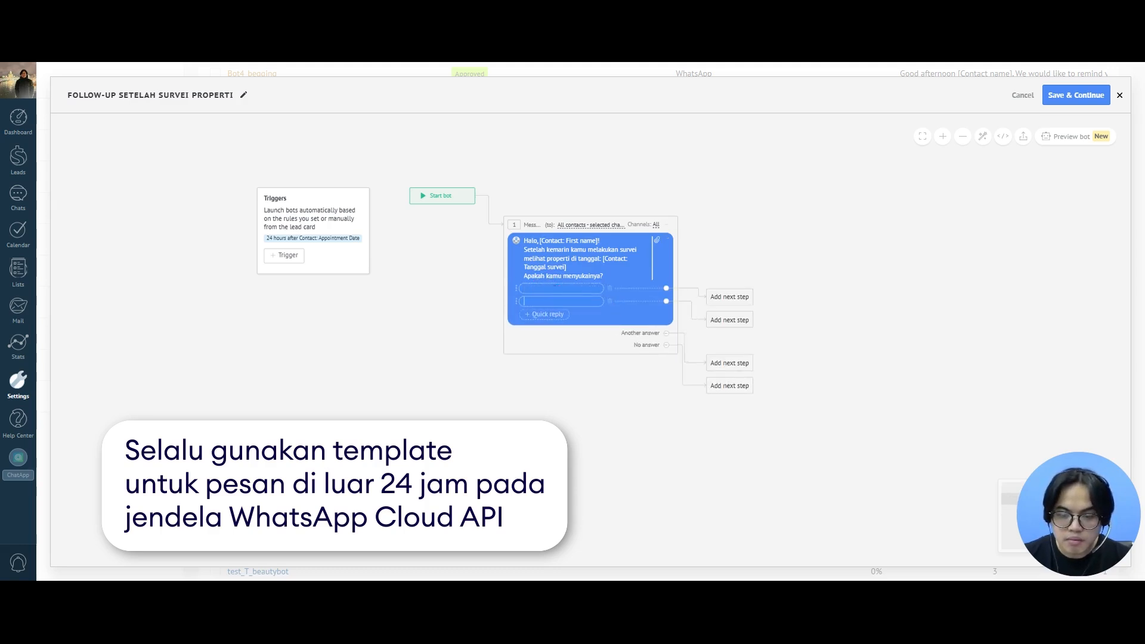
click(552, 289)
text(Iya)
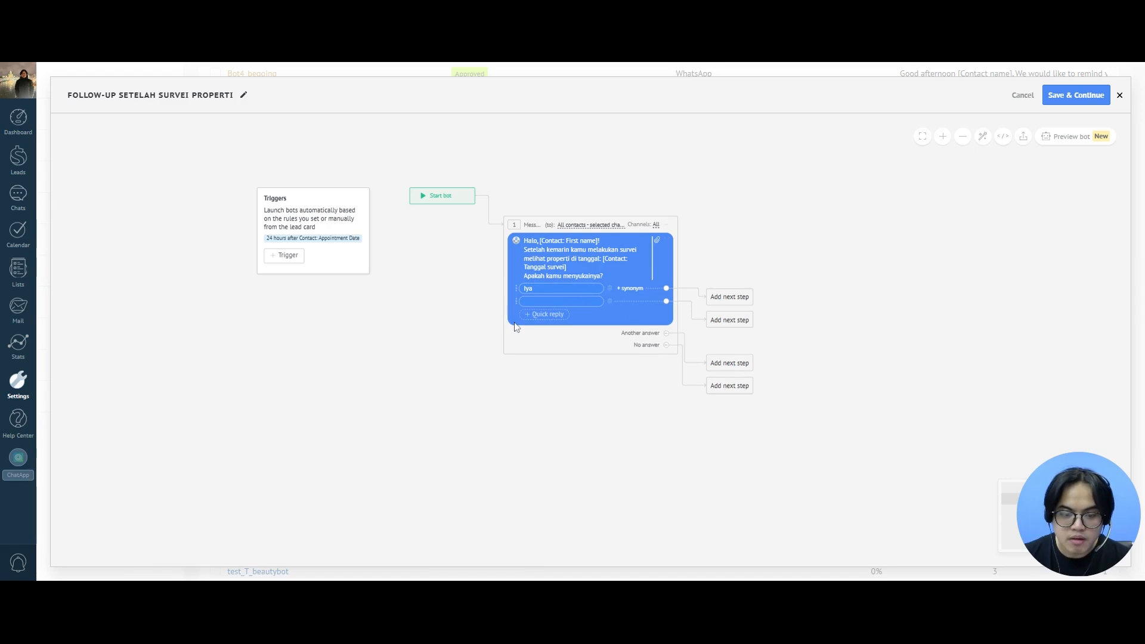
click(570, 302)
text(Tidak)
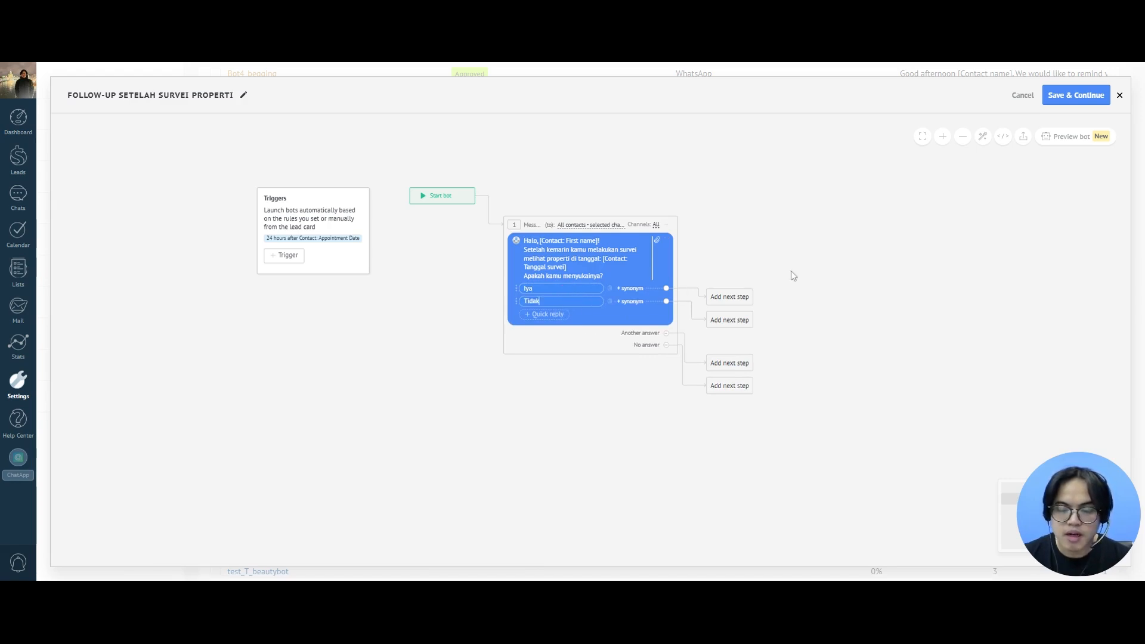
Remove the next-step branches for "Another answer" and "No answer" from the first message.
drag(790, 272, 654, 271)
click(457, 339)
click(457, 350)
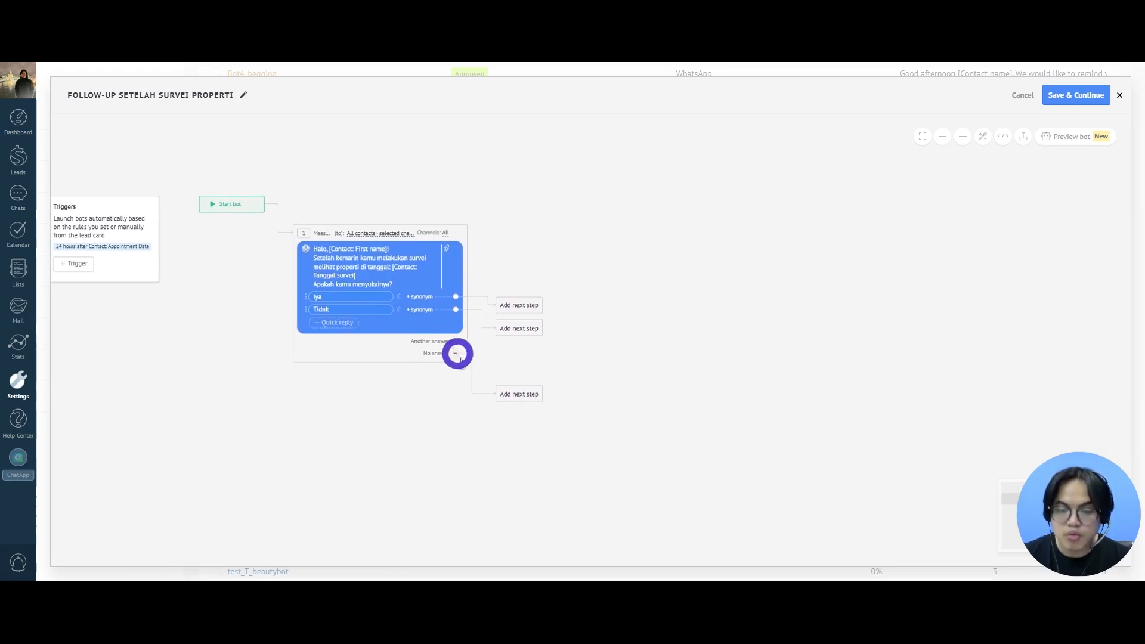
Add a WhatsApp List Message to the "Tidak" branch reading "Terima kasih atas umpan baliknya! Apa yang secara khusus menimbulkan pertanyaan atau kekhawatiran?".
drag(589, 323, 471, 258)
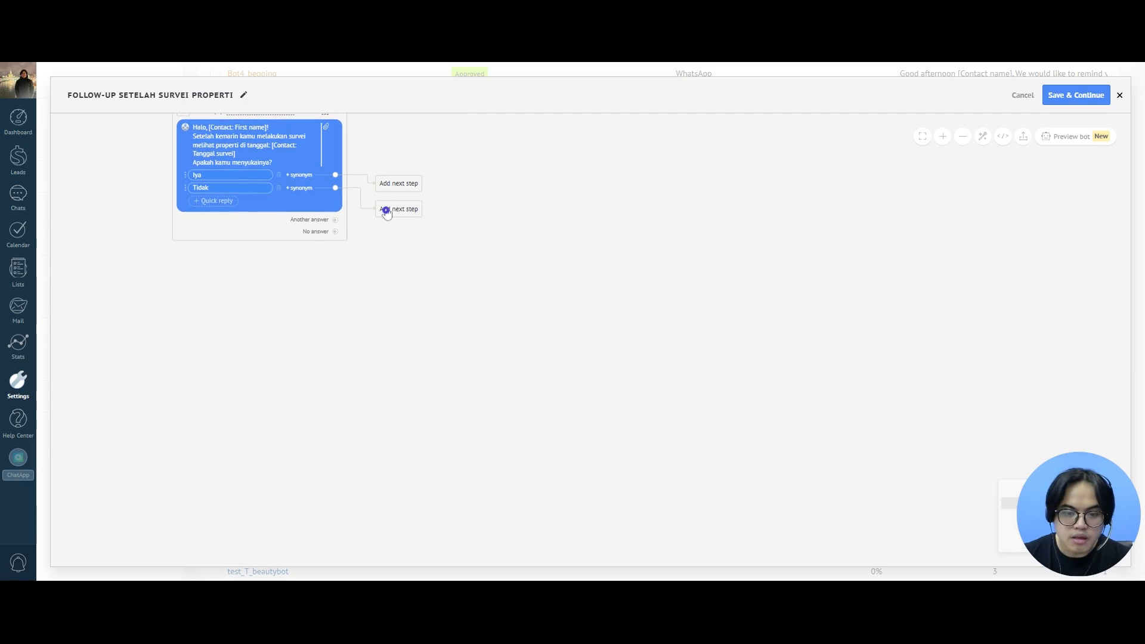
click(393, 208)
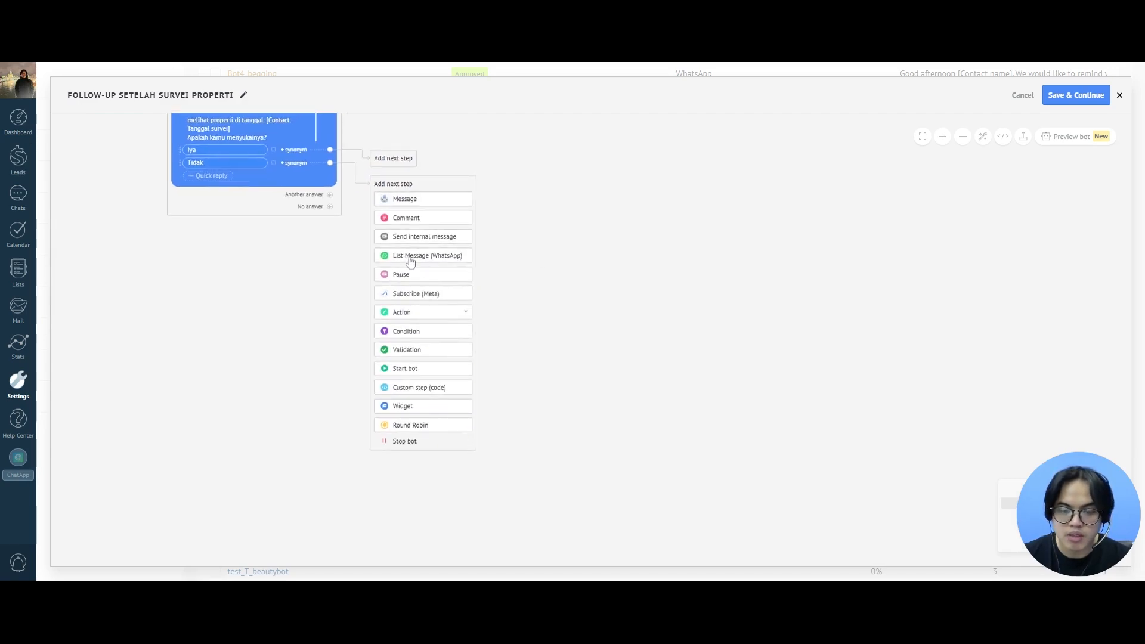
click(418, 256)
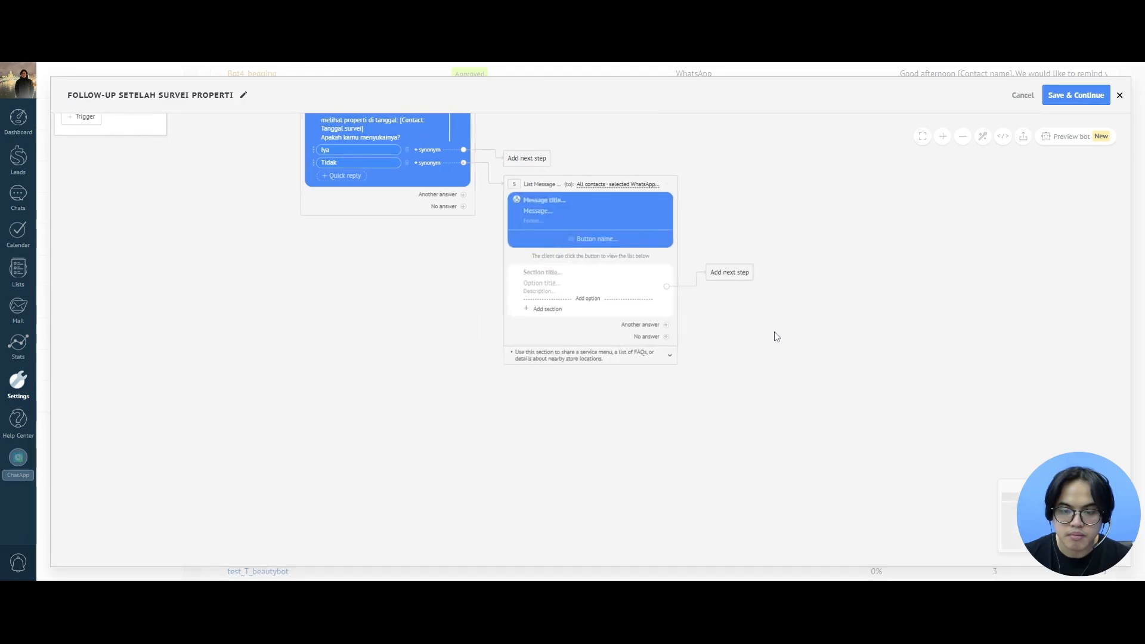
click(536, 211)
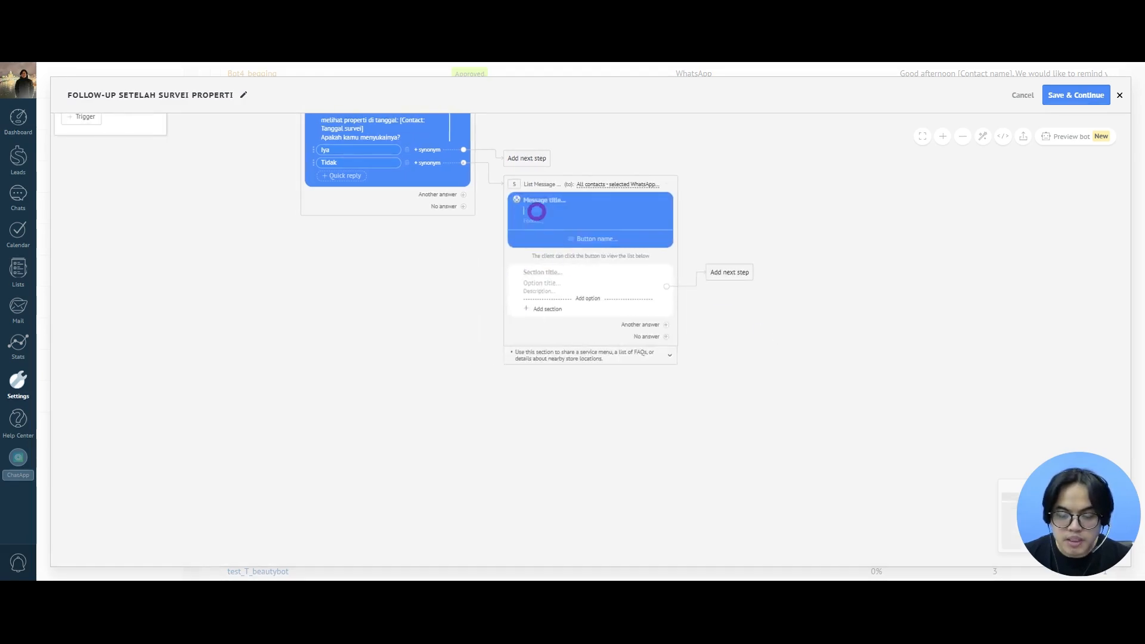
text(Terima kasih atas umpan baliknya! Apa yang secara khusus menimbulkan pertanyaan atau kekhawatiran?Terima kasih atas umpan baliknya! Apa yang secara khusus menimbulkan pertanyaan atau kekhawatiran?)
drag(750, 206, 719, 211)
drag(547, 252, 535, 234)
key(BackSpace)
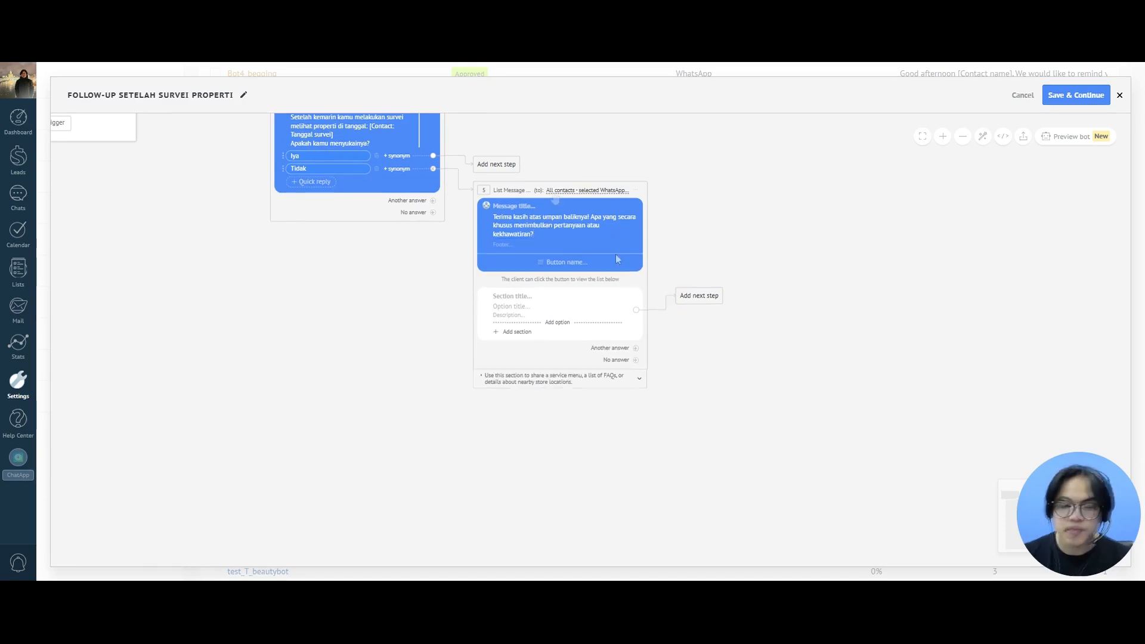
drag(532, 201, 533, 235)
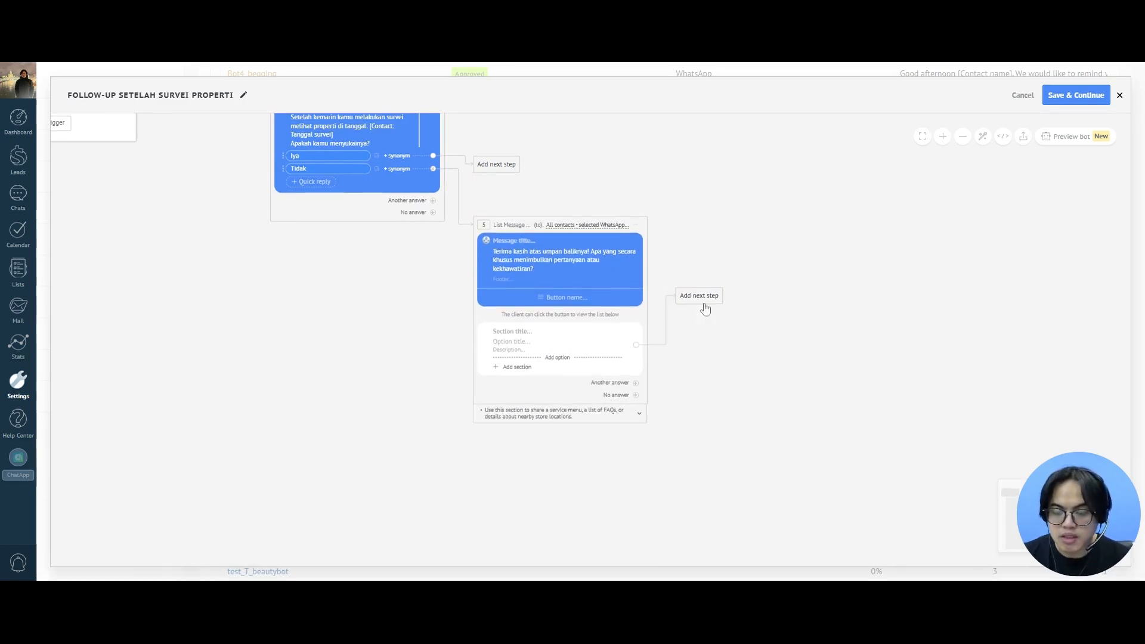
Name the list message's button "Pilih opsi" and title its first section "Pilihan Jawaban".
drag(728, 303, 664, 285)
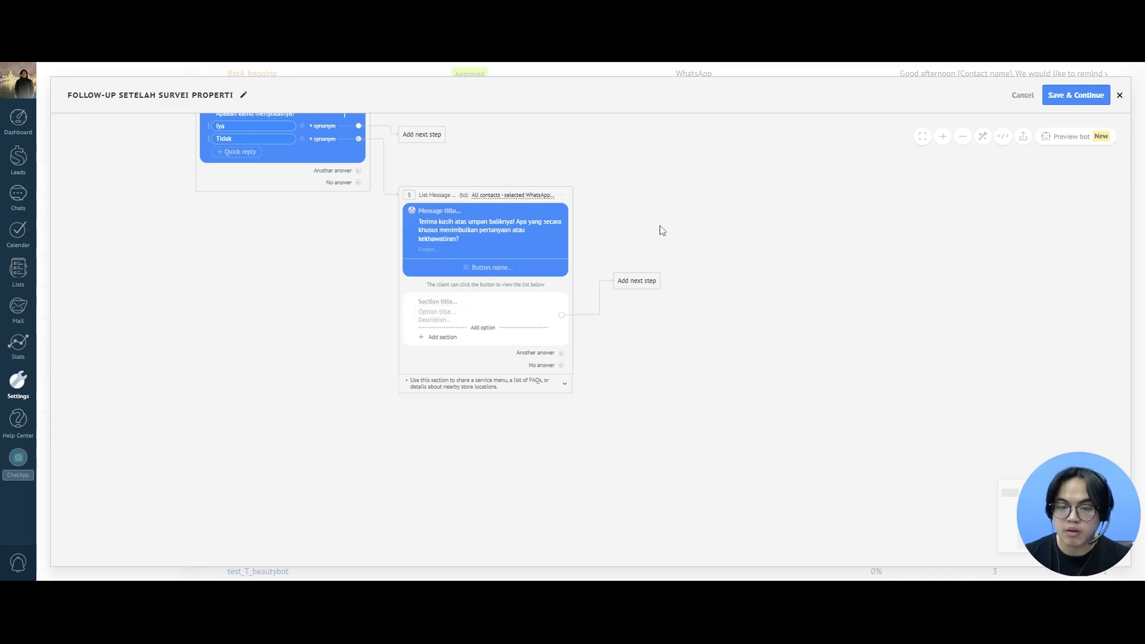
drag(661, 227, 656, 227)
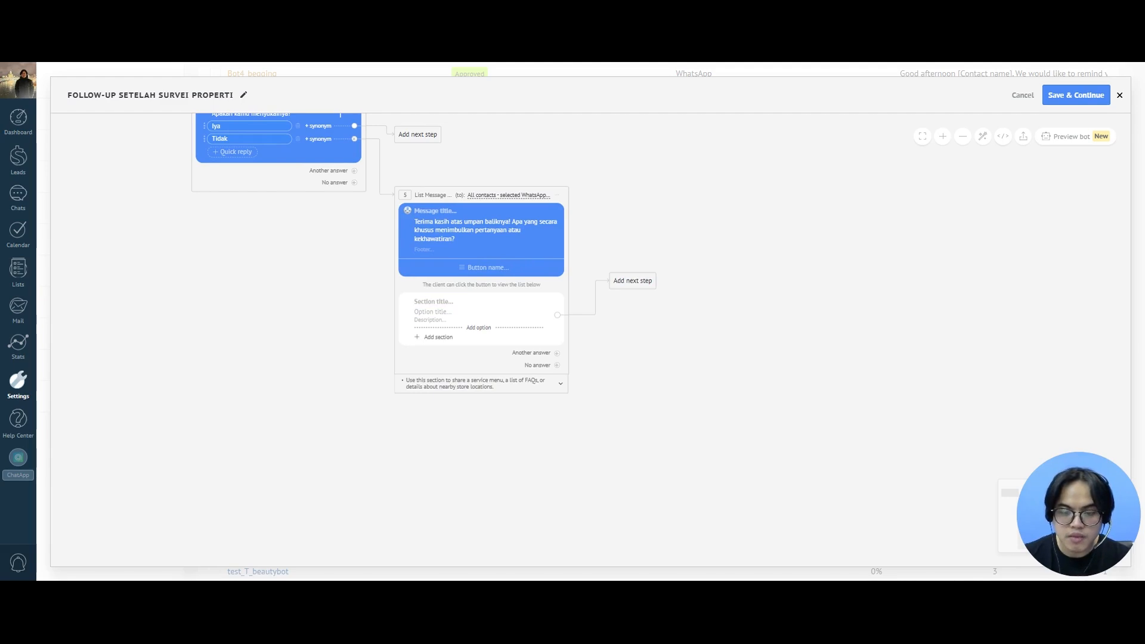
click(496, 267)
text(Pilih opsi)
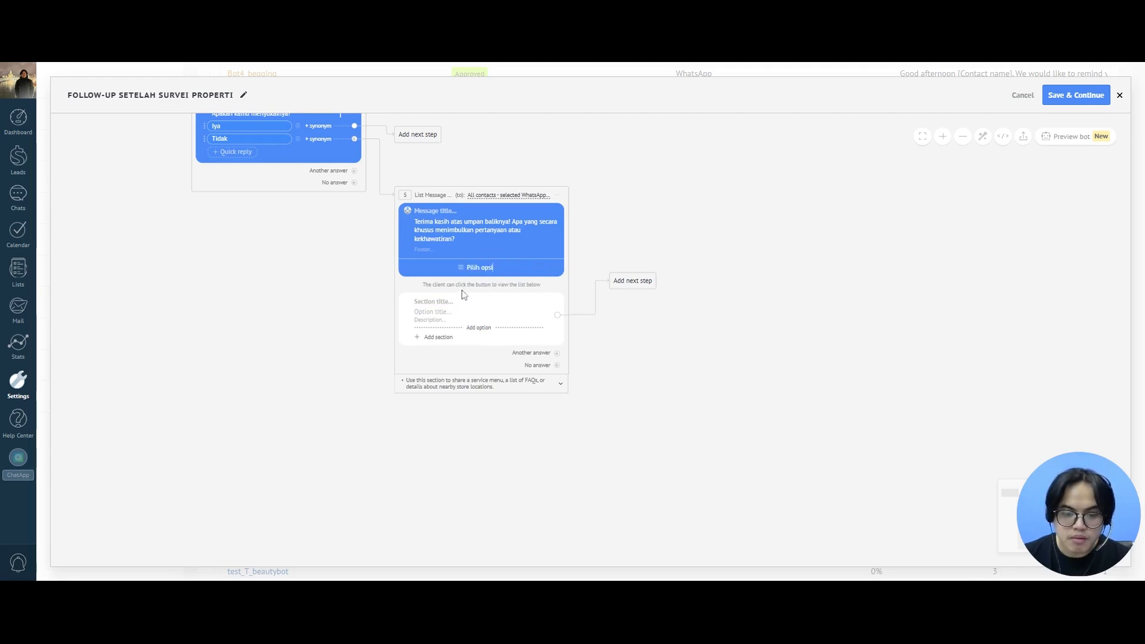
click(442, 301)
text(Pilihan Jawaban)
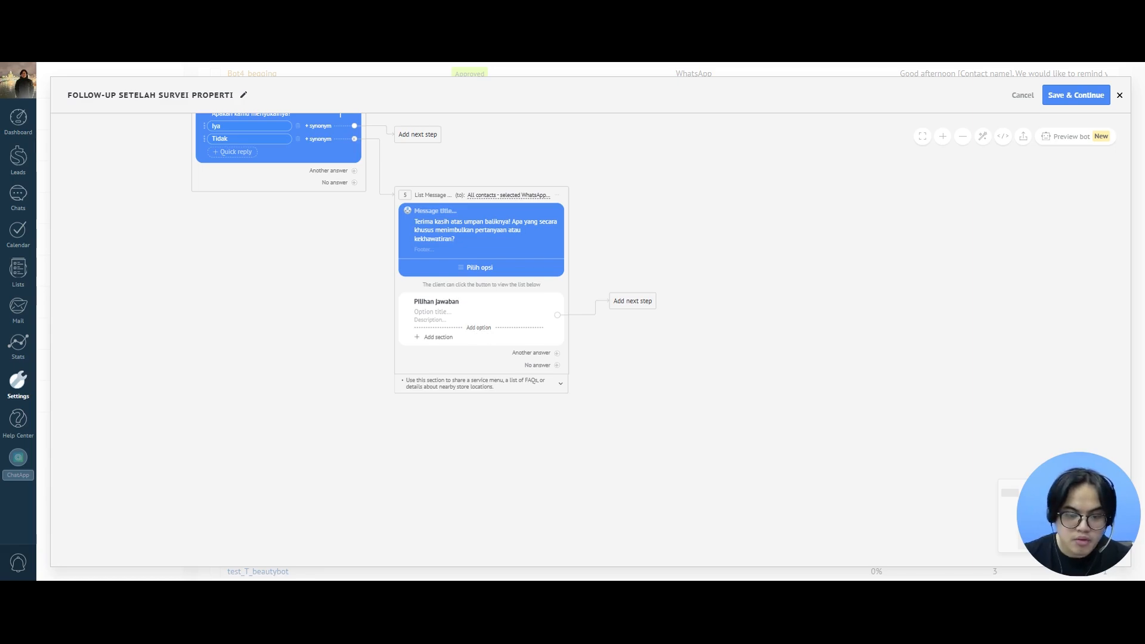
Fill the "Pilihan Jawaban" section with the options "Harga", "Layout", "Kondisi properti" and "Lainnya".
click(442, 312)
text(Harga)
click(477, 327)
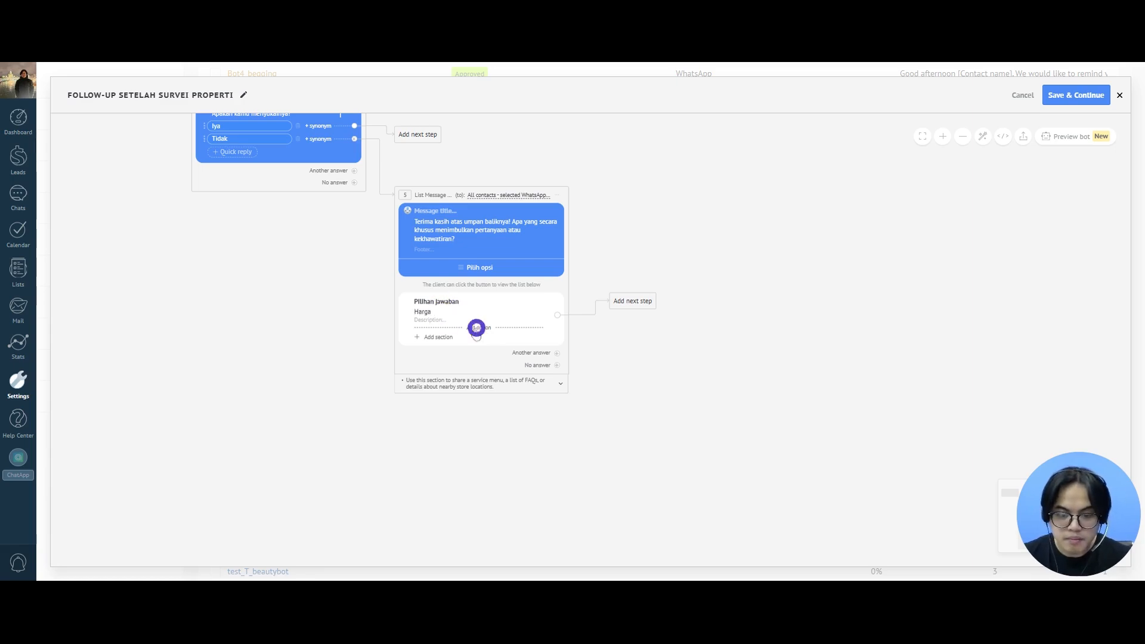
click(479, 351)
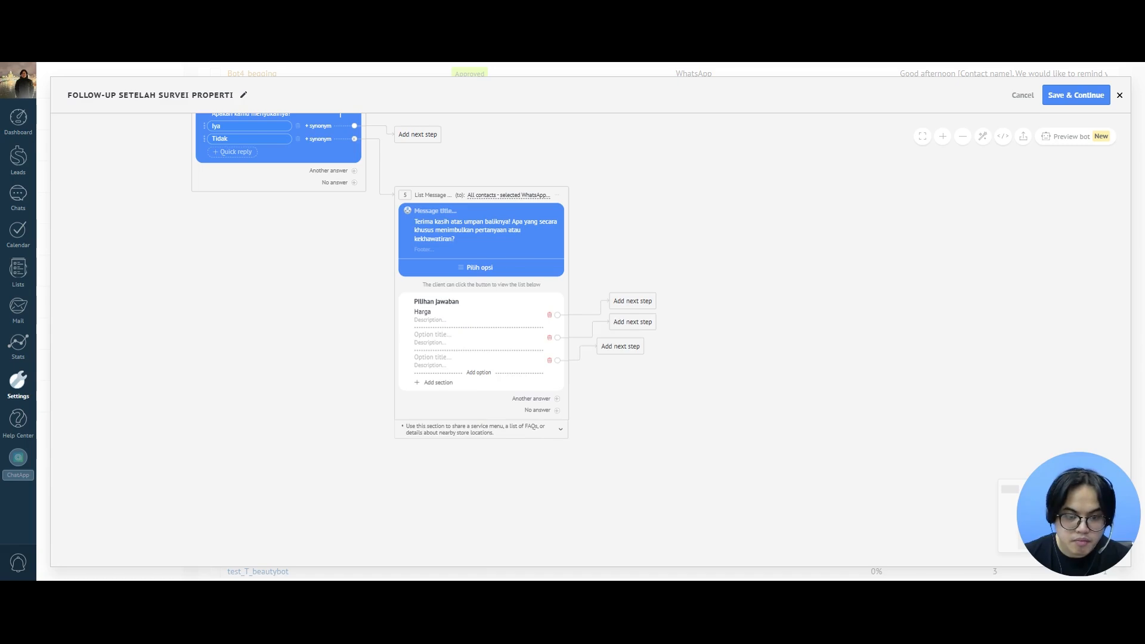
click(442, 334)
text(Layout)
click(442, 358)
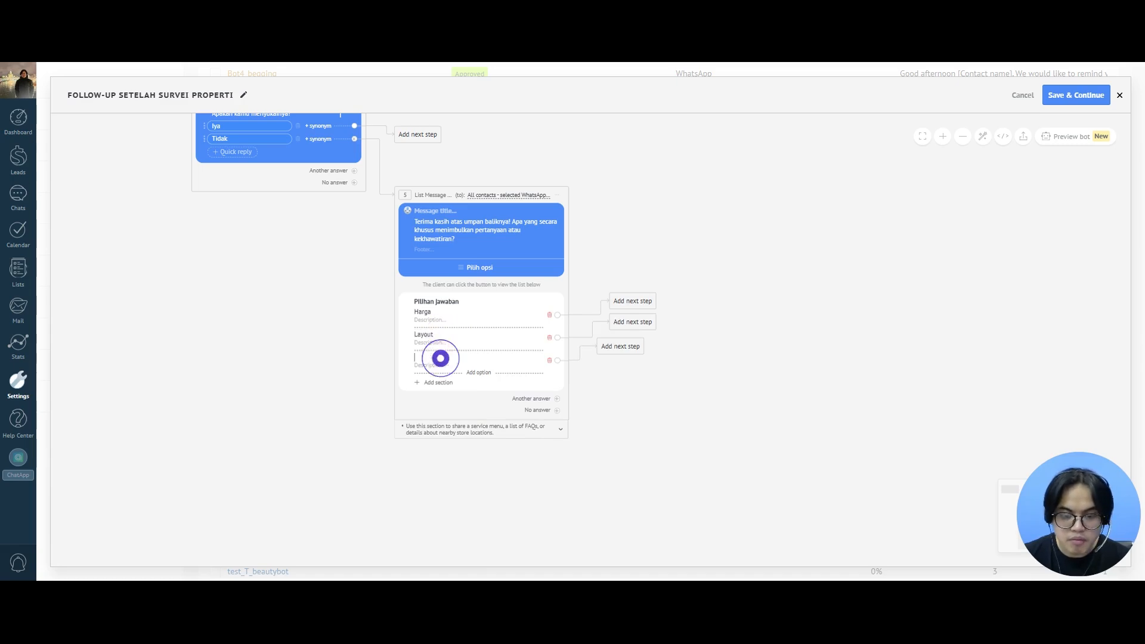
text(Kondisi properti)
click(478, 373)
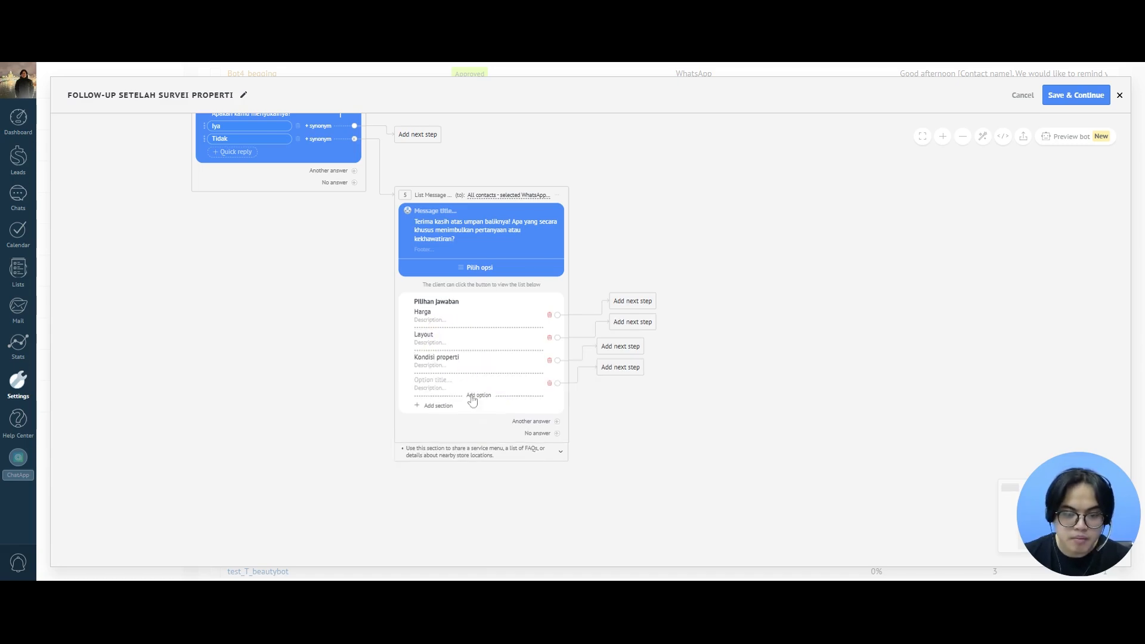
click(440, 380)
text(Lainnya)
Add a second list section titled "Opsi lain" and give it a second option named "Berhenti".
click(447, 410)
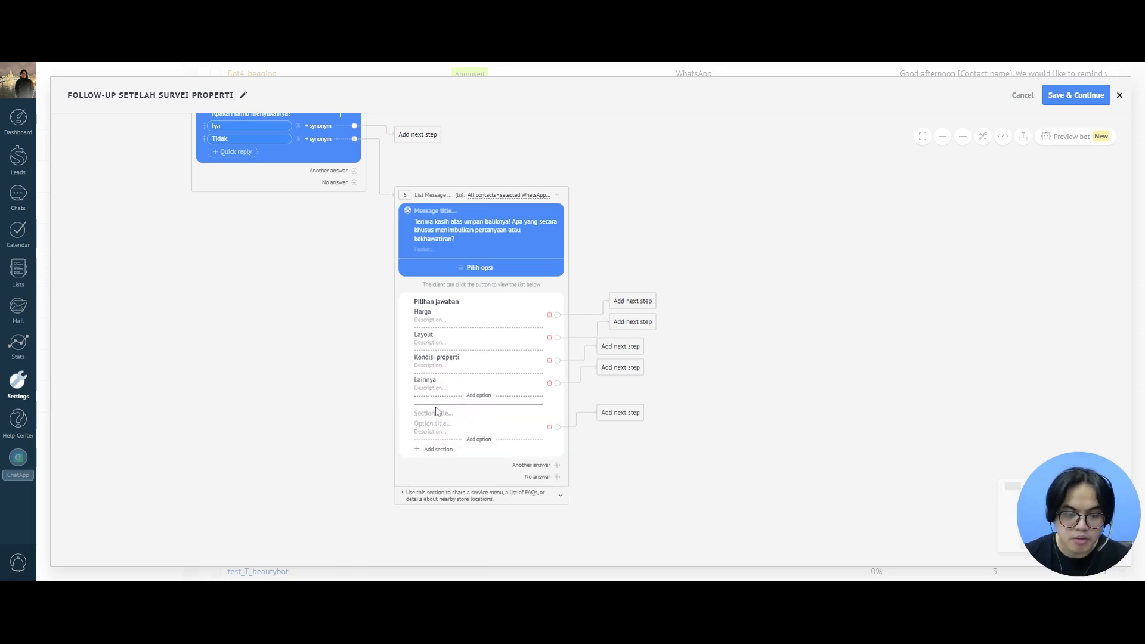
click(442, 413)
text(Opsi lain)
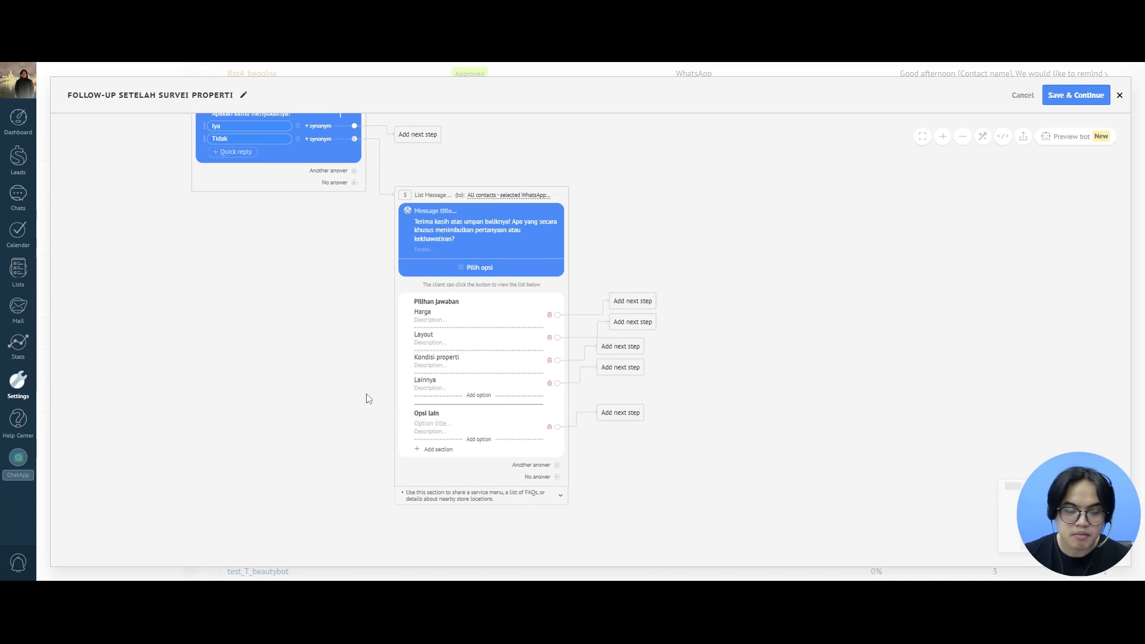
click(477, 439)
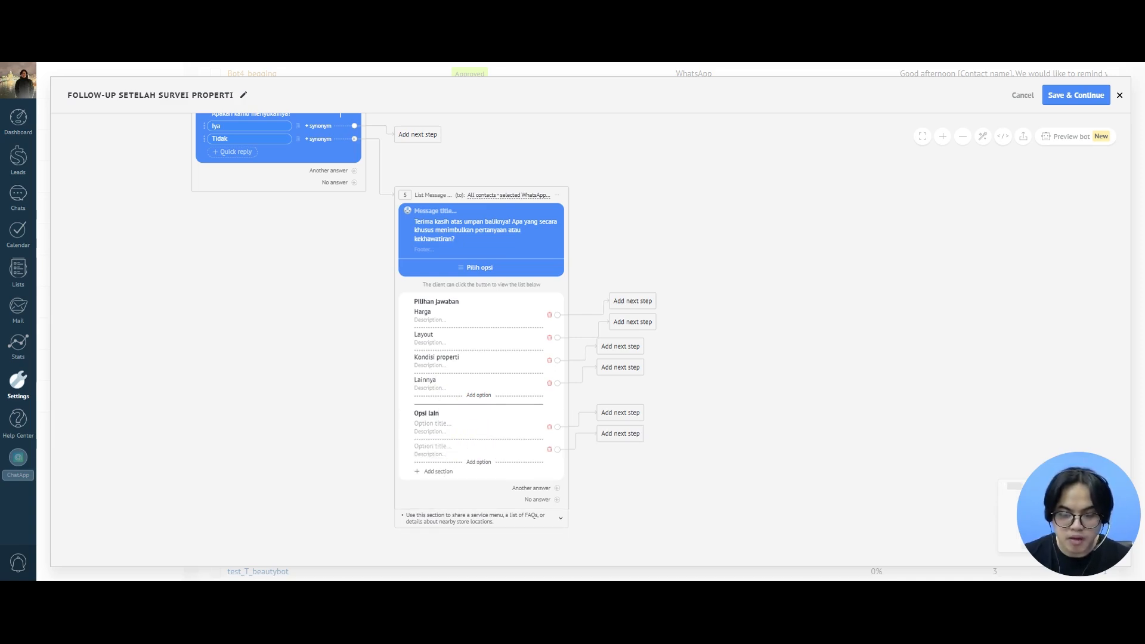
click(442, 448)
text(Berhenti)
Add a Condition step as the next step of the "Harga" option.
scroll(713, 329, down, 1)
drag(712, 330, 577, 314)
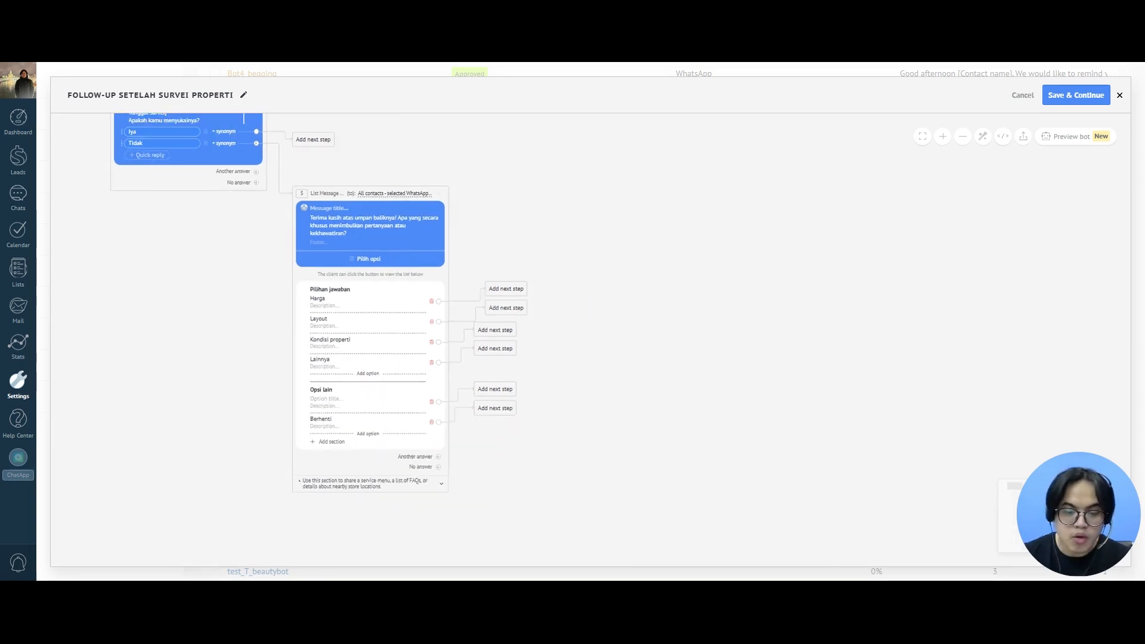
drag(492, 209, 470, 248)
drag(497, 322, 495, 290)
scroll(538, 304, up, 1)
click(487, 282)
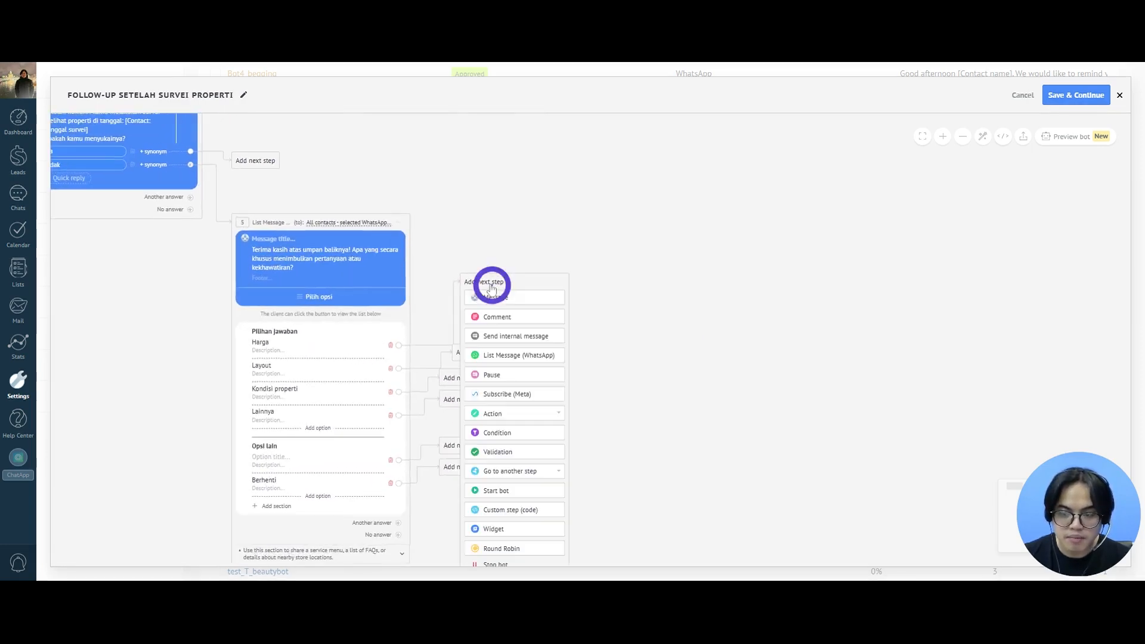
scroll(518, 406, down, 1)
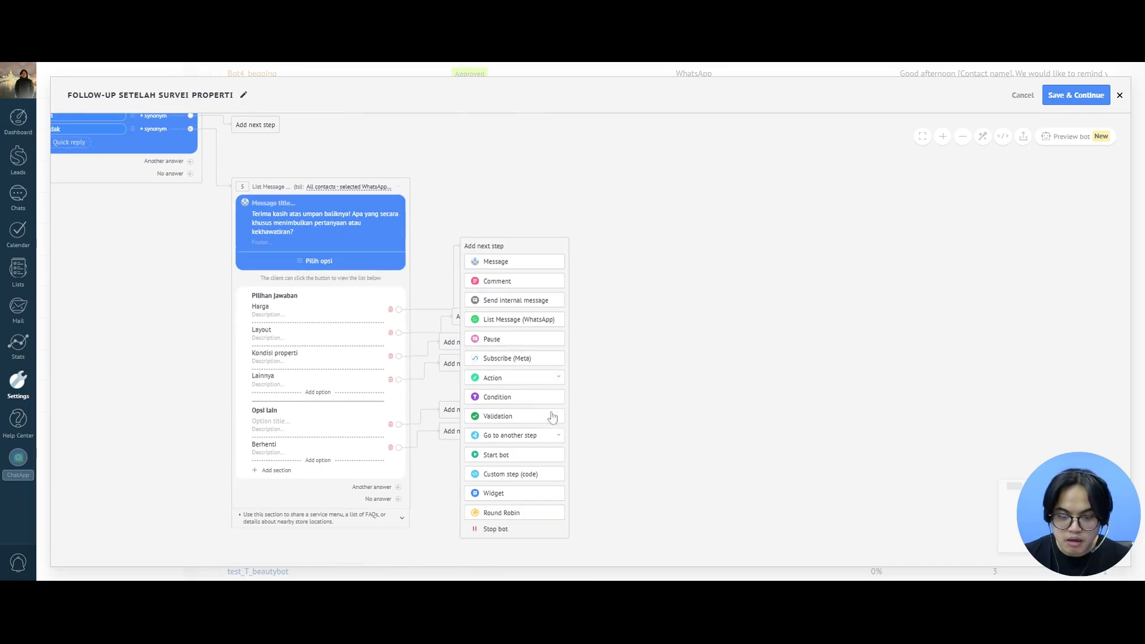
click(500, 397)
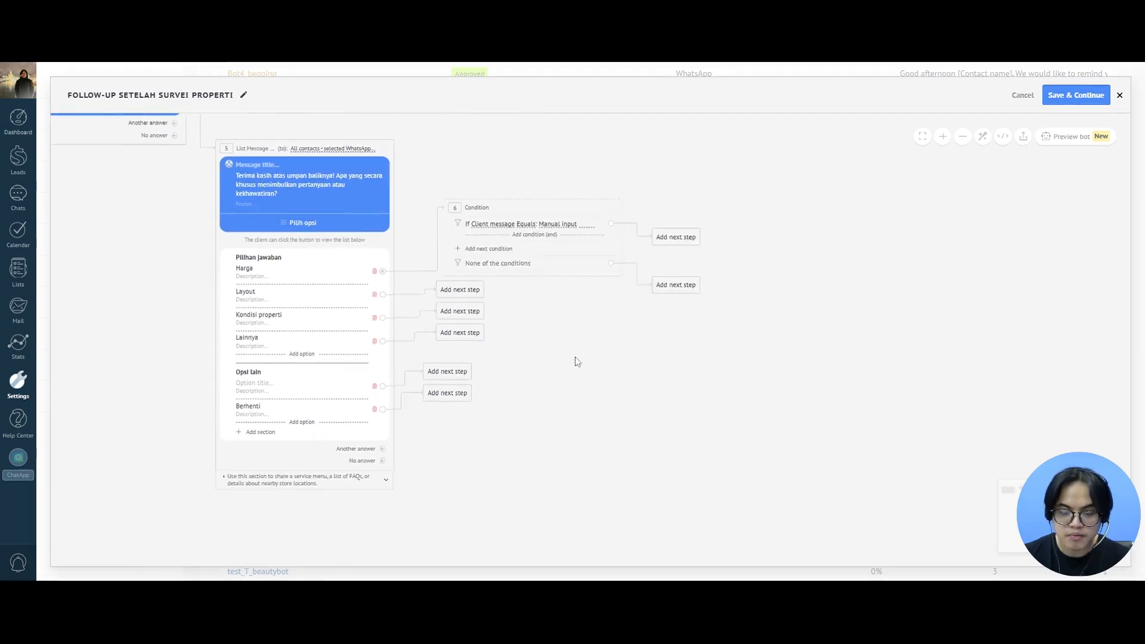
Connect all the remaining list options, from "Layout" to "Berhenti", to the same Condition step.
drag(446, 285, 483, 257)
drag(442, 305, 466, 260)
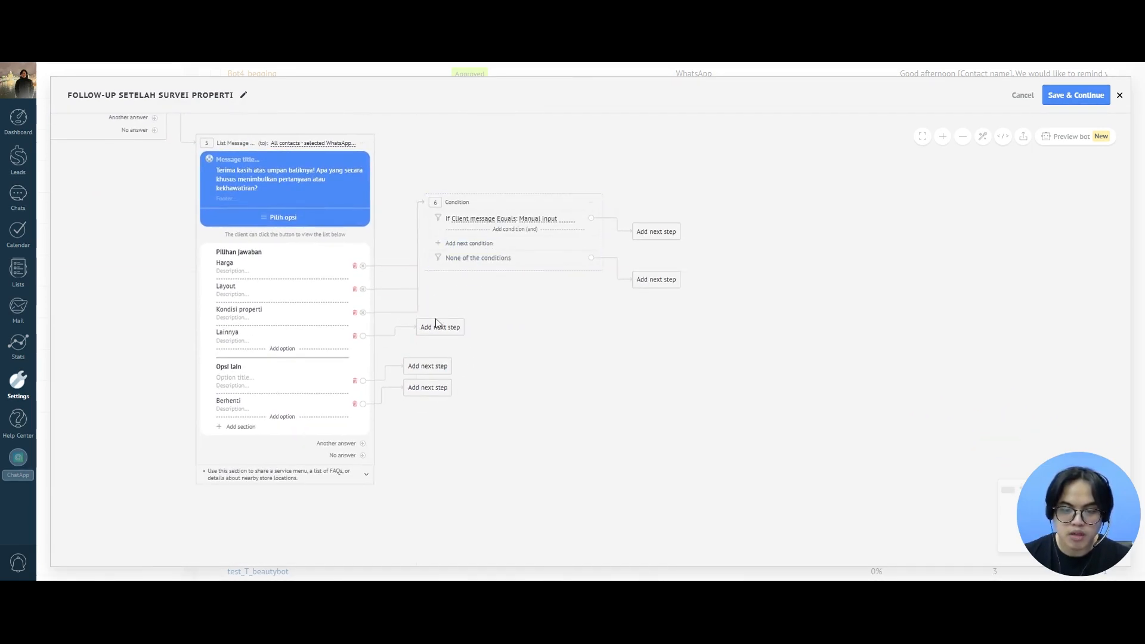
drag(439, 326, 470, 259)
drag(431, 368, 485, 281)
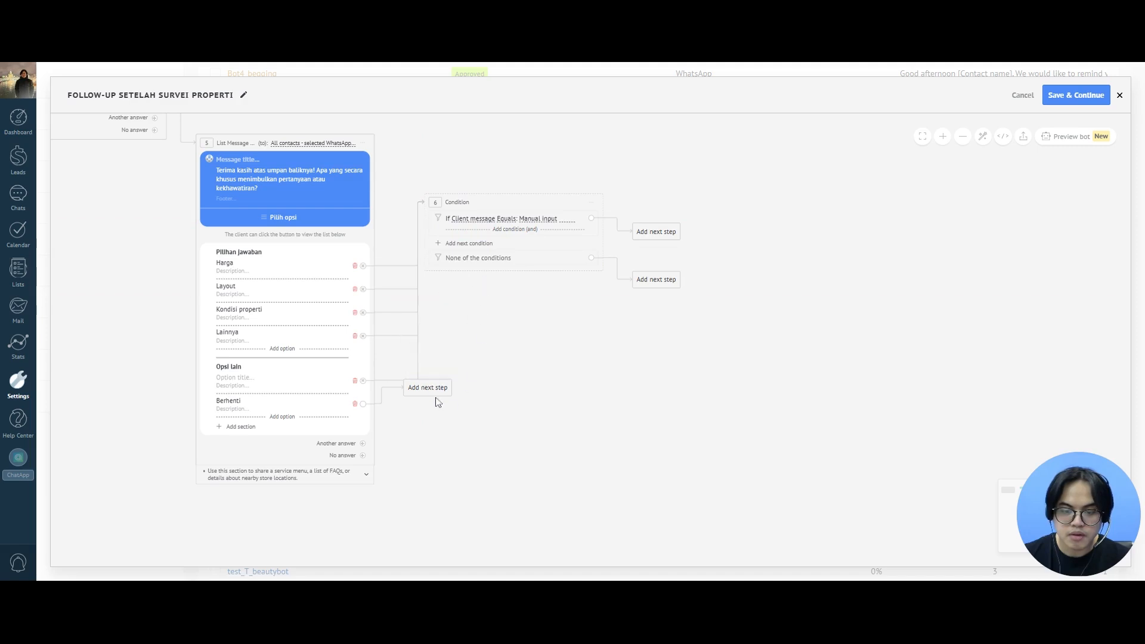
drag(433, 389, 478, 260)
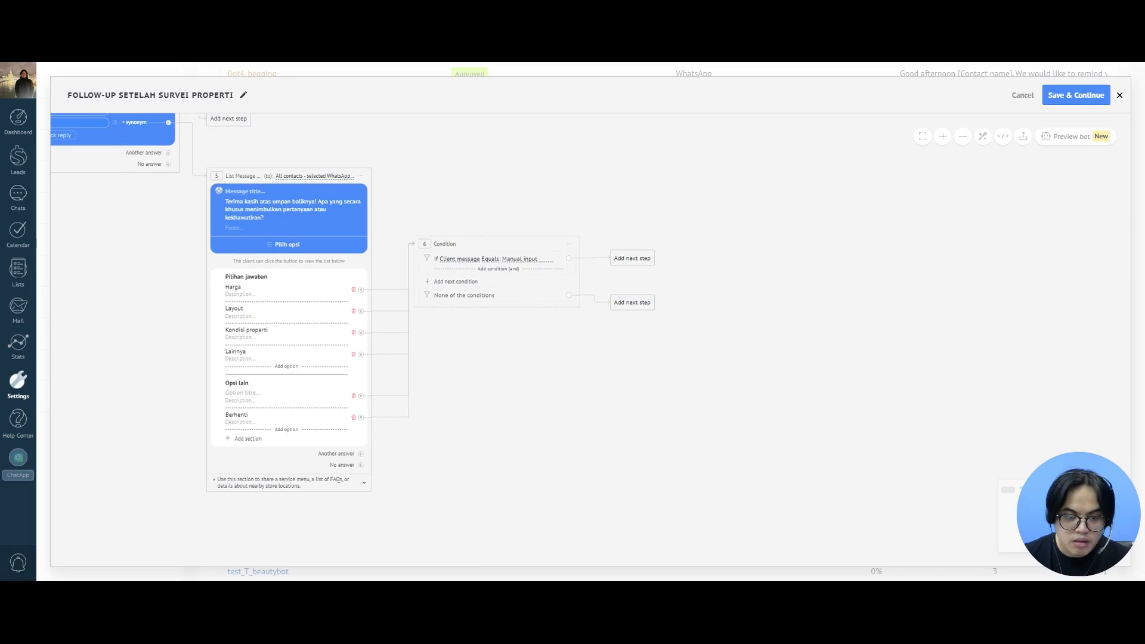
Add five more client-message conditions to the Condition step, making one for each list option.
click(455, 282)
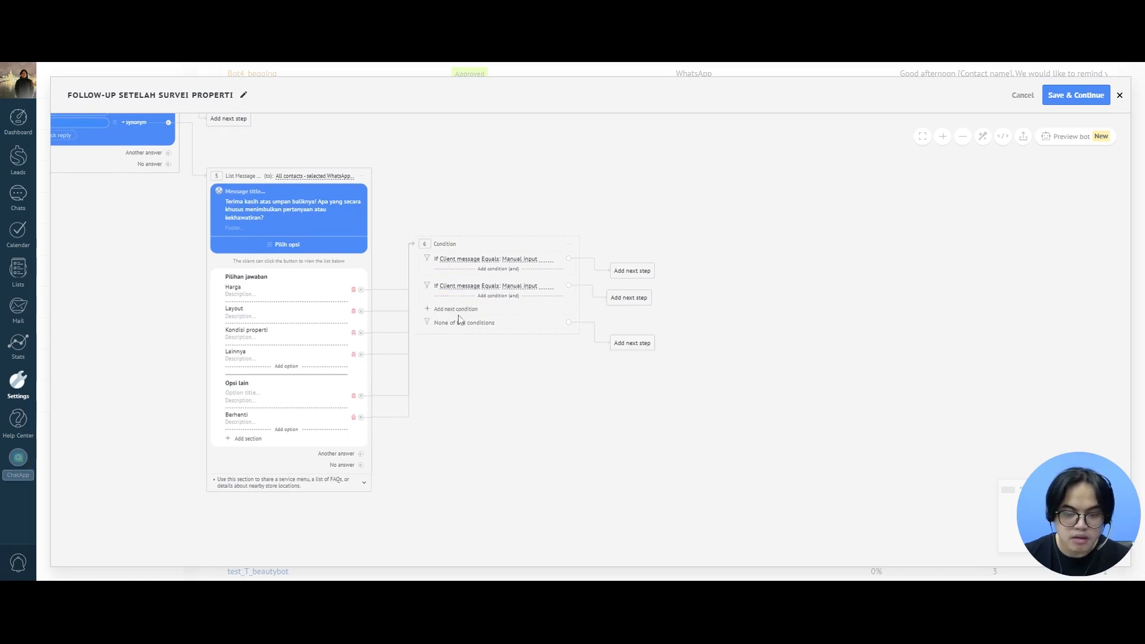
click(458, 312)
click(463, 336)
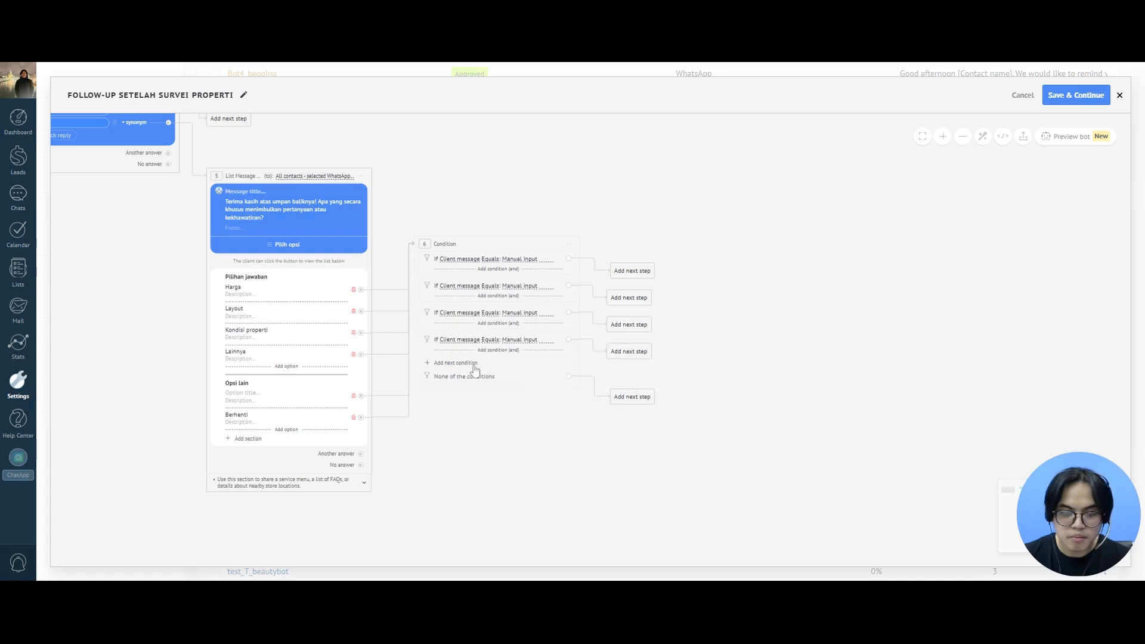
click(466, 362)
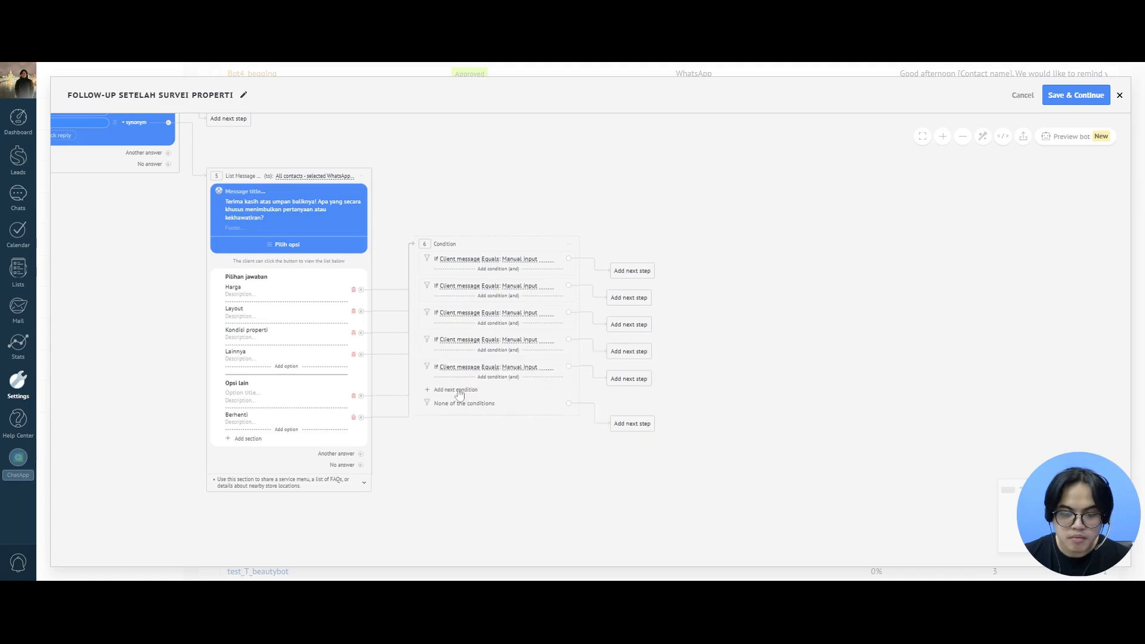
click(465, 389)
Copy the option name "Harga" into the first condition as the value the client message must equal.
drag(460, 465, 364, 447)
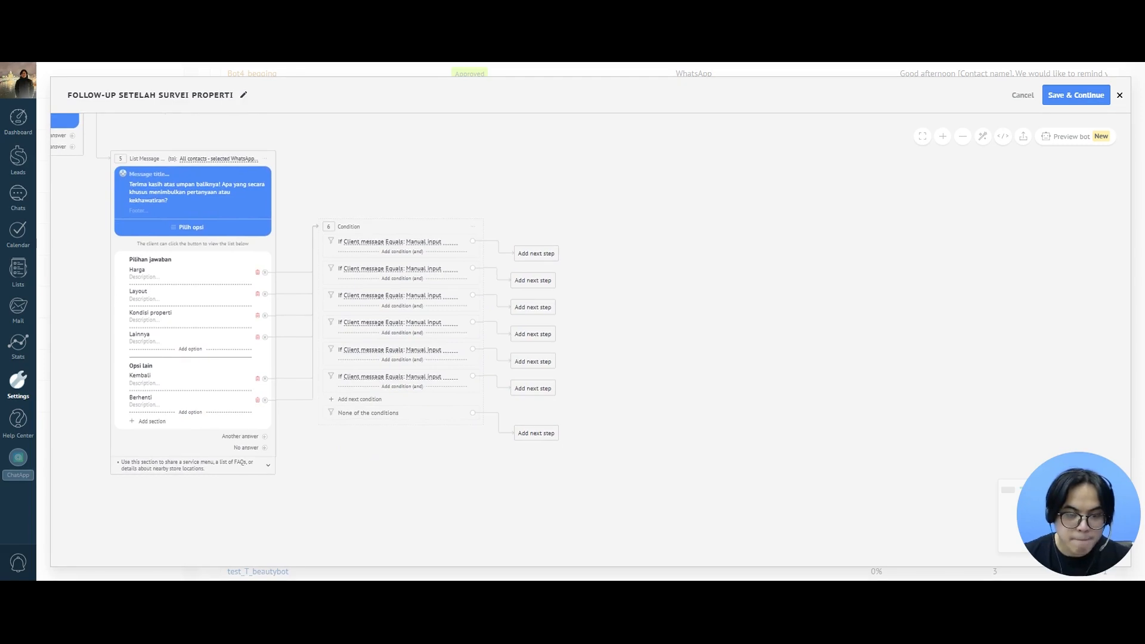
double_click(141, 270)
key(ctrl+c)
click(446, 242)
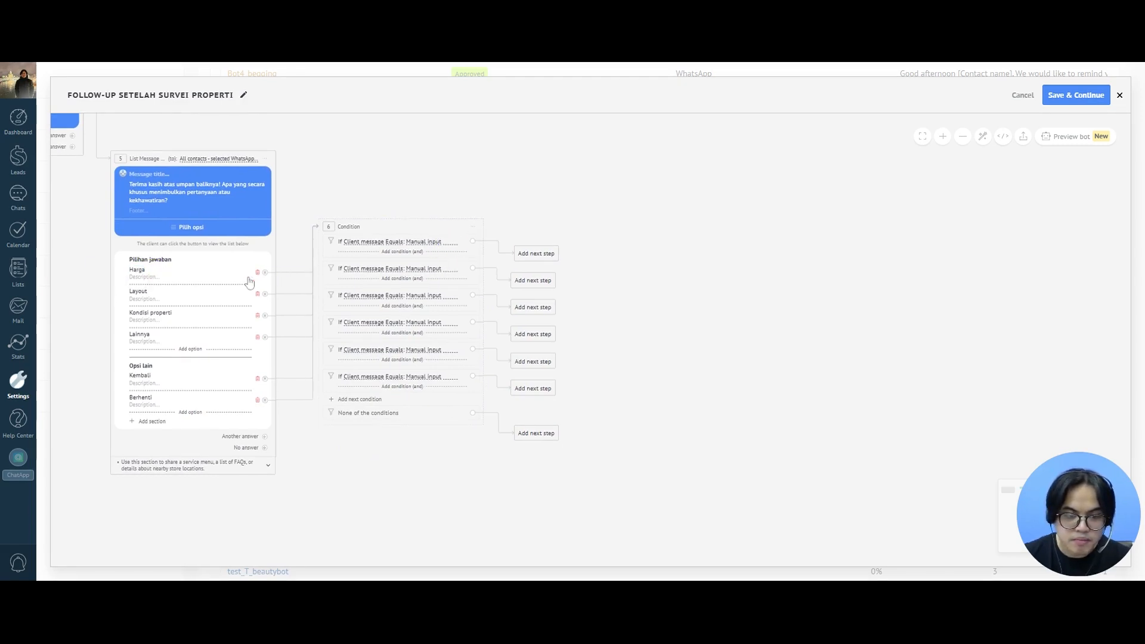
key(ctrl+v)
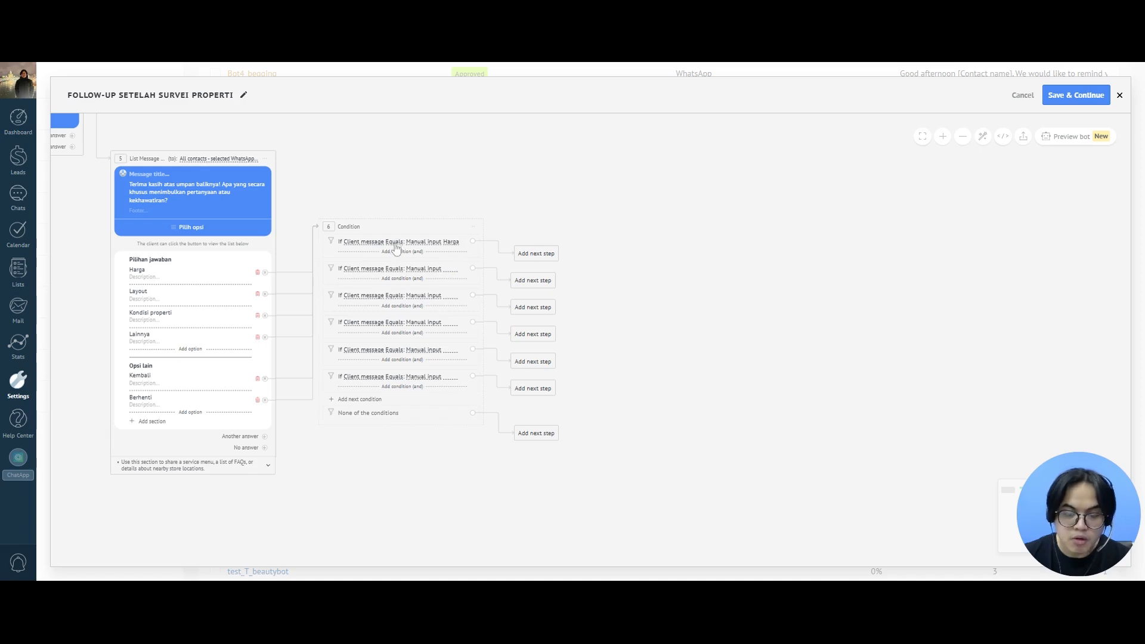
Change the comparison of all six client-message conditions in the Condition step to "Contains".
click(392, 241)
click(396, 270)
click(395, 268)
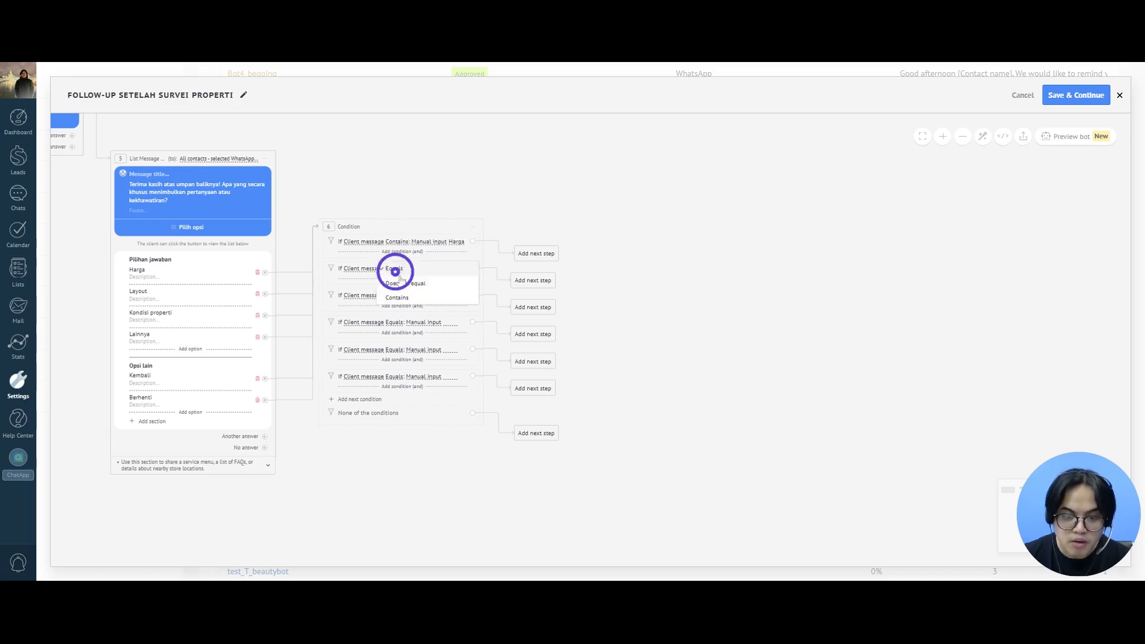
click(409, 298)
click(397, 296)
click(397, 325)
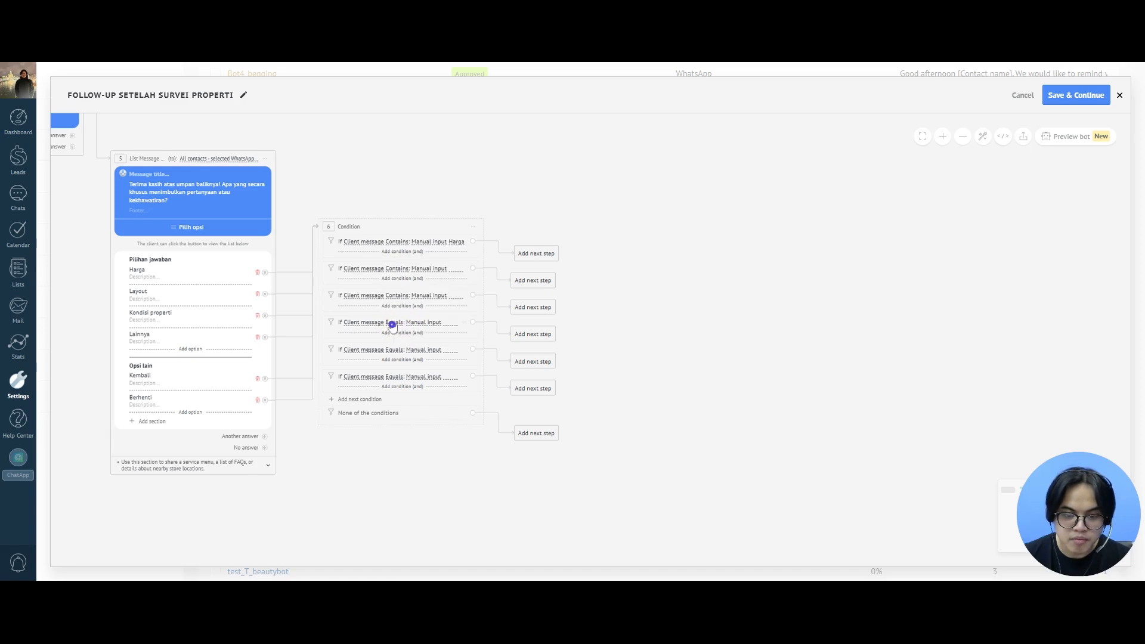
click(391, 323)
click(397, 352)
click(403, 377)
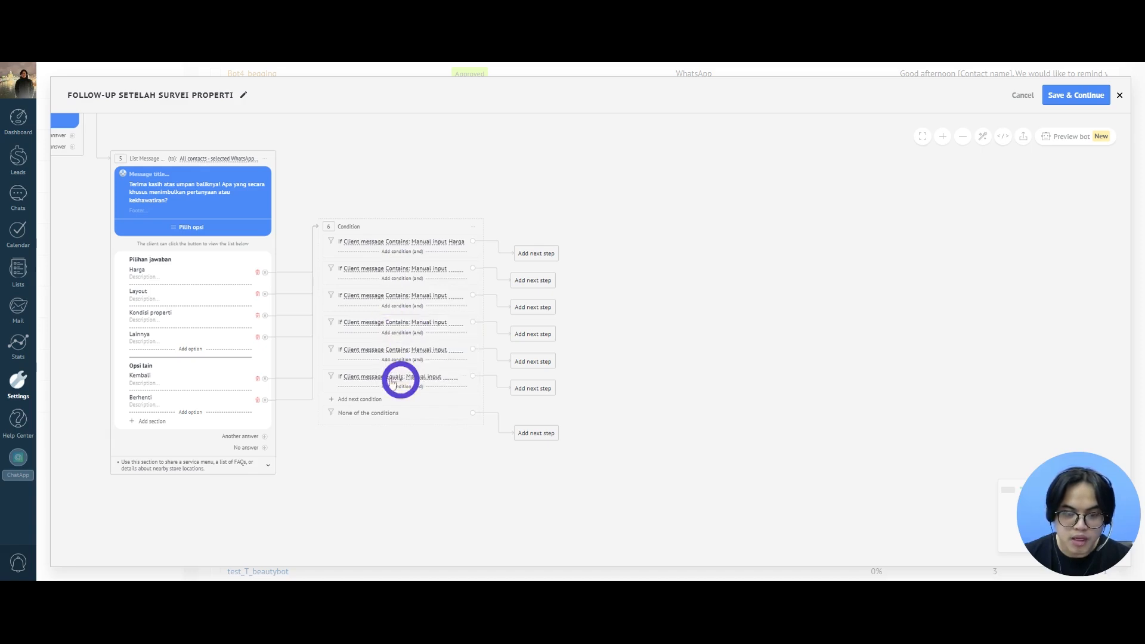
click(389, 377)
click(402, 404)
Copy the option names "Layout" and "Kondisi properti" from the list message into the second and third conditions.
double_click(151, 292)
key(ctrl+c)
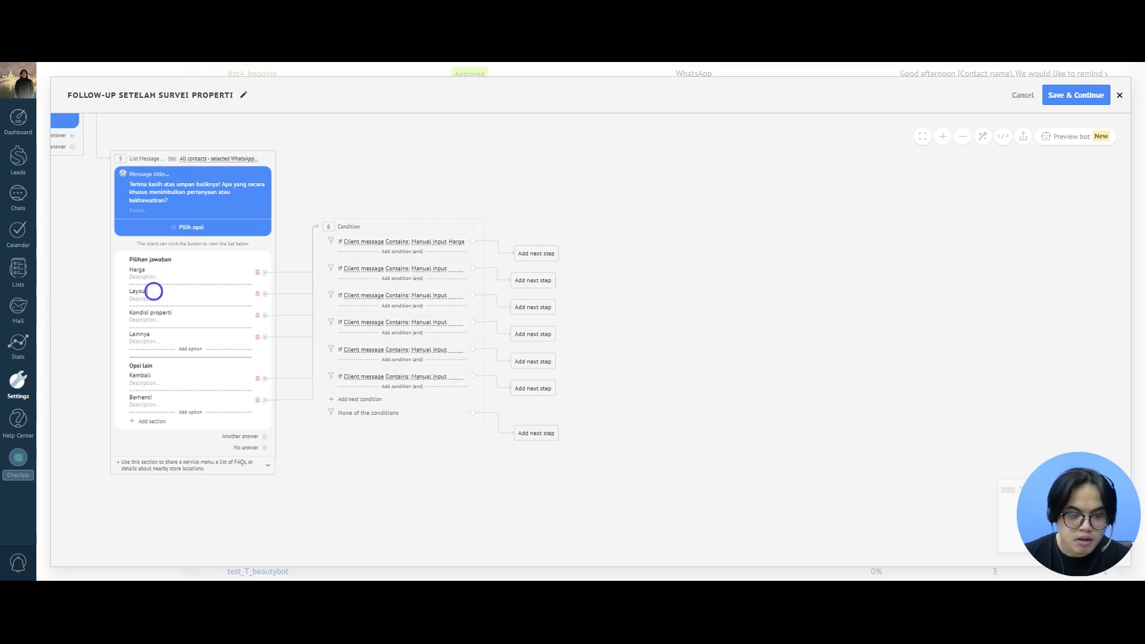
click(455, 268)
key(ctrl+v)
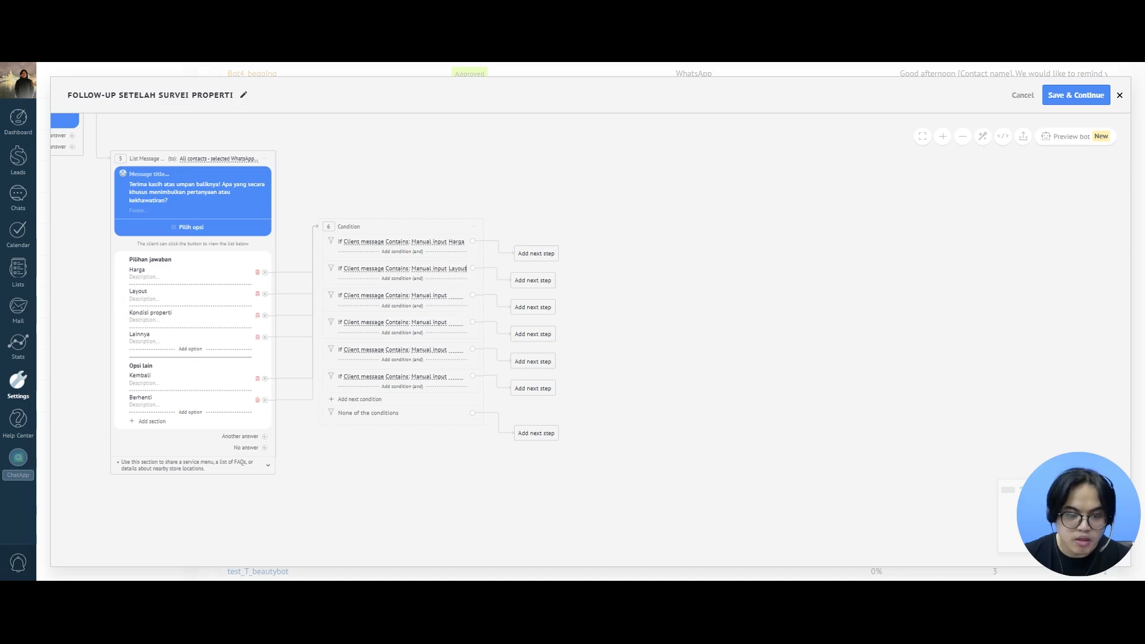
triple_click(173, 313)
key(ctrl+c)
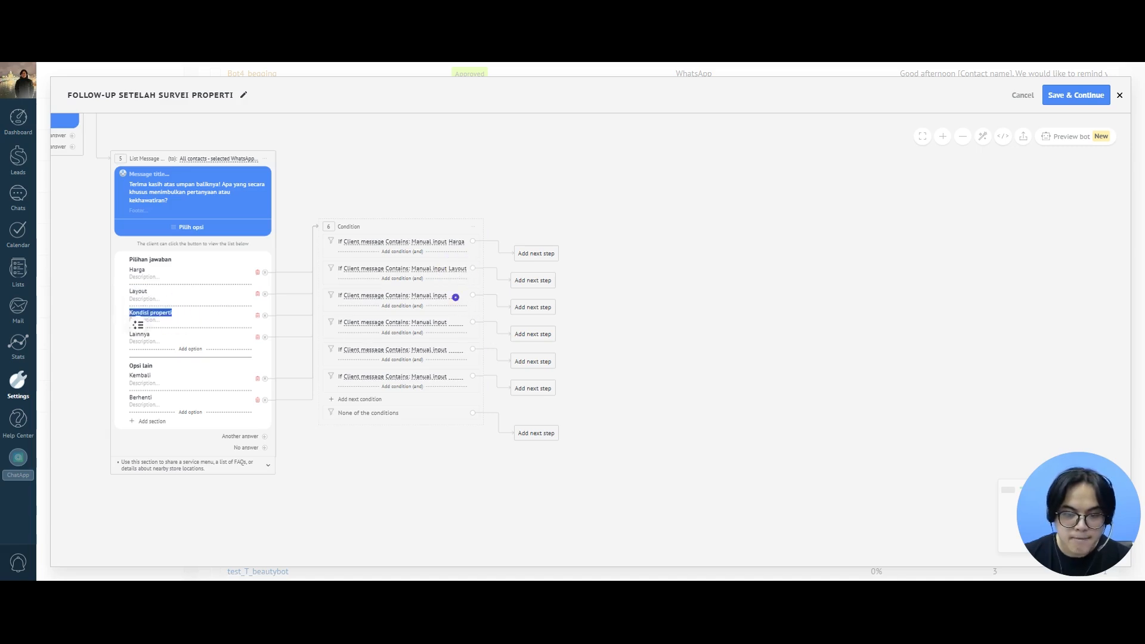
click(455, 297)
key(ctrl+v)
Fill the last three conditions with the option names "Lainnya", "Kembali" and "Berhenti".
triple_click(140, 334)
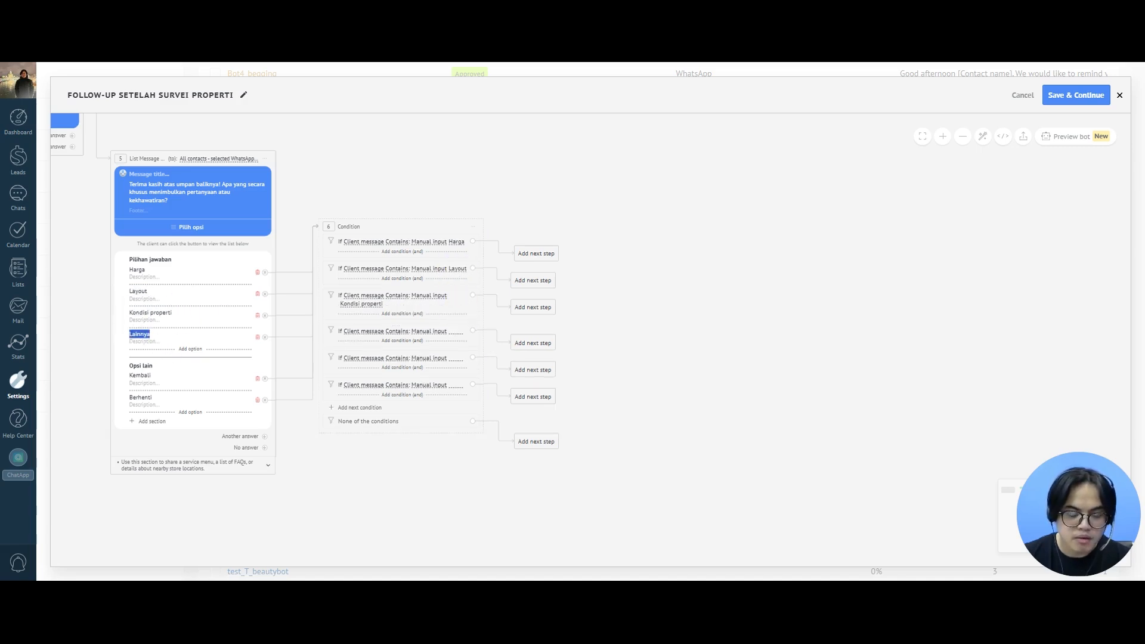
click(455, 331)
text(Lainnya)
drag(158, 376, 133, 383)
key(ctrl+c)
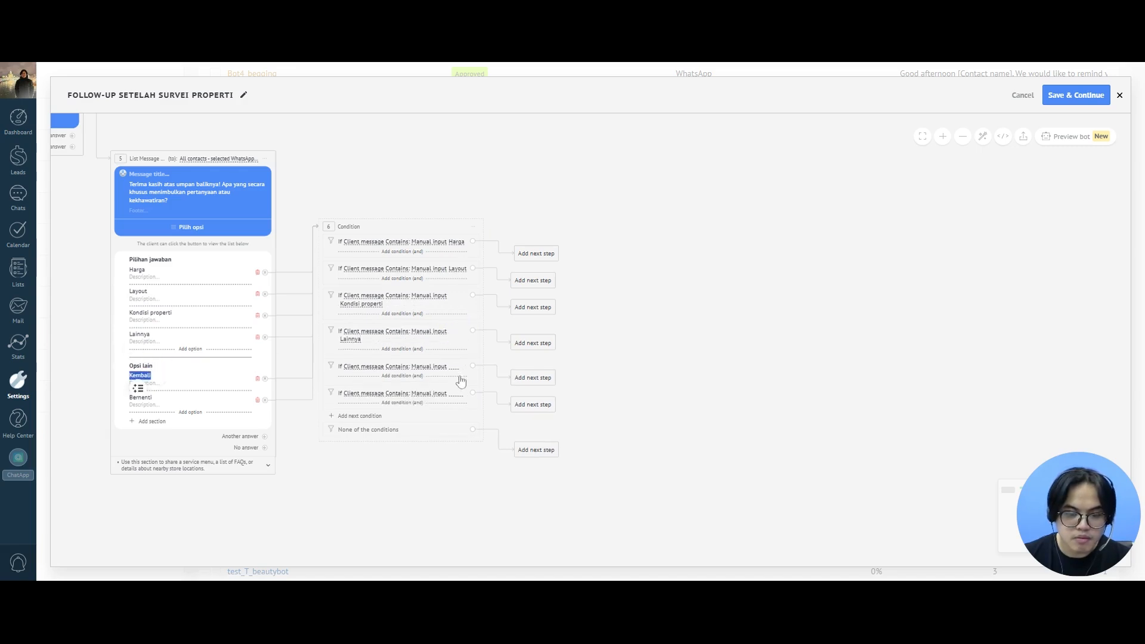
click(455, 365)
key(ctrl+v)
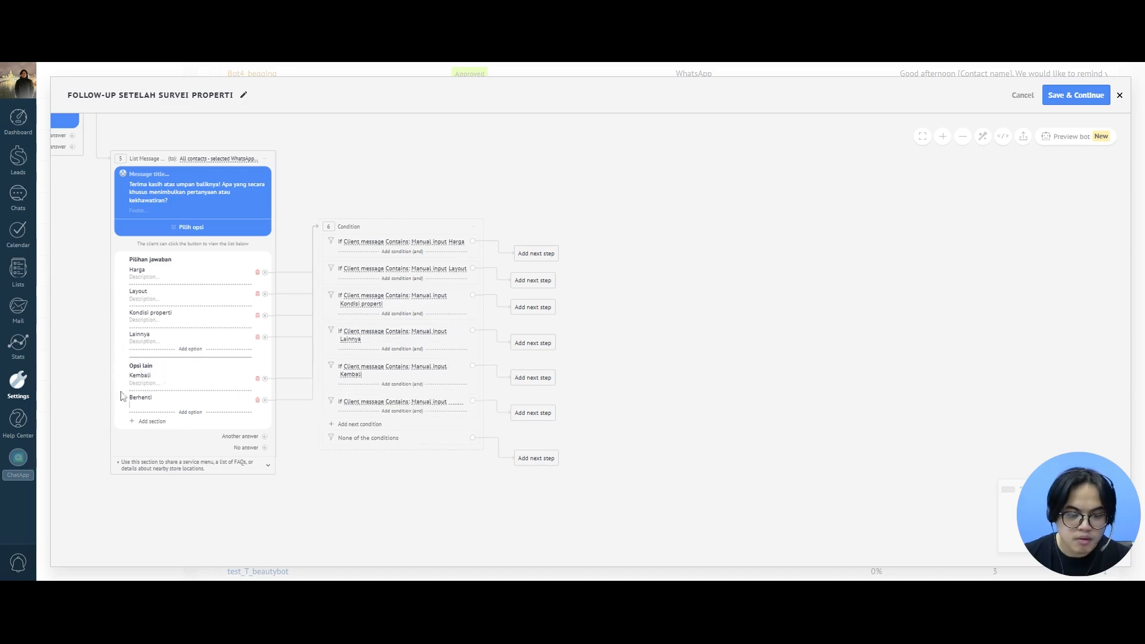
drag(121, 397, 153, 396)
key(ctrl+c)
click(456, 402)
key(ctrl+v)
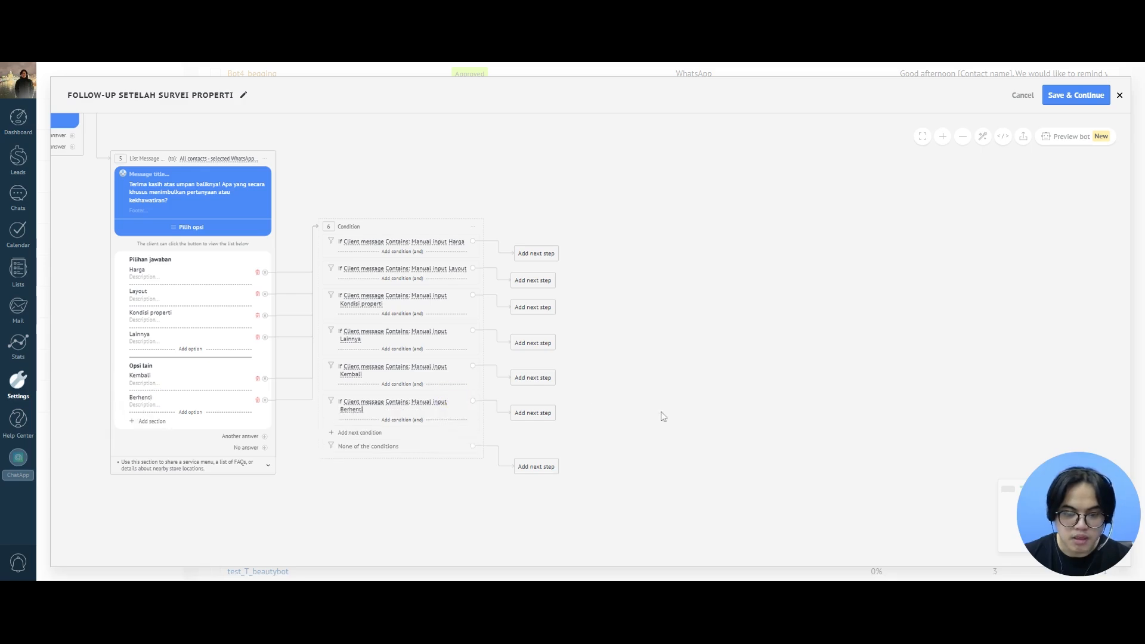
Make the "Berhenti" condition mark the conversation closed through a Change conversation status action, followed by Stop bot.
drag(660, 417, 575, 347)
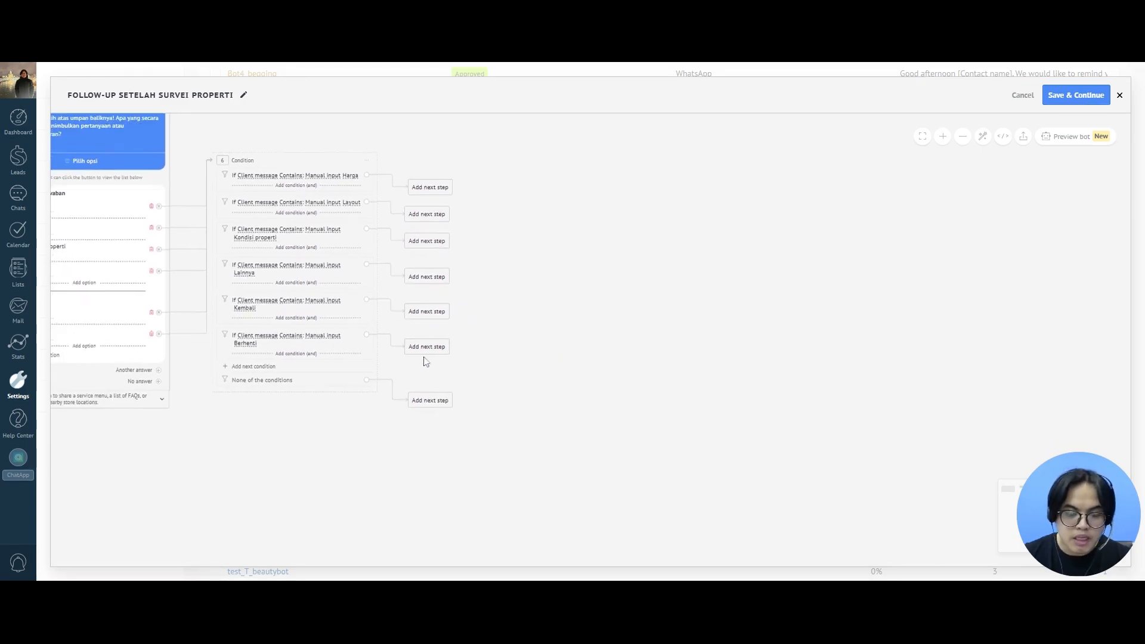
drag(481, 367, 484, 322)
drag(520, 365, 501, 337)
click(415, 275)
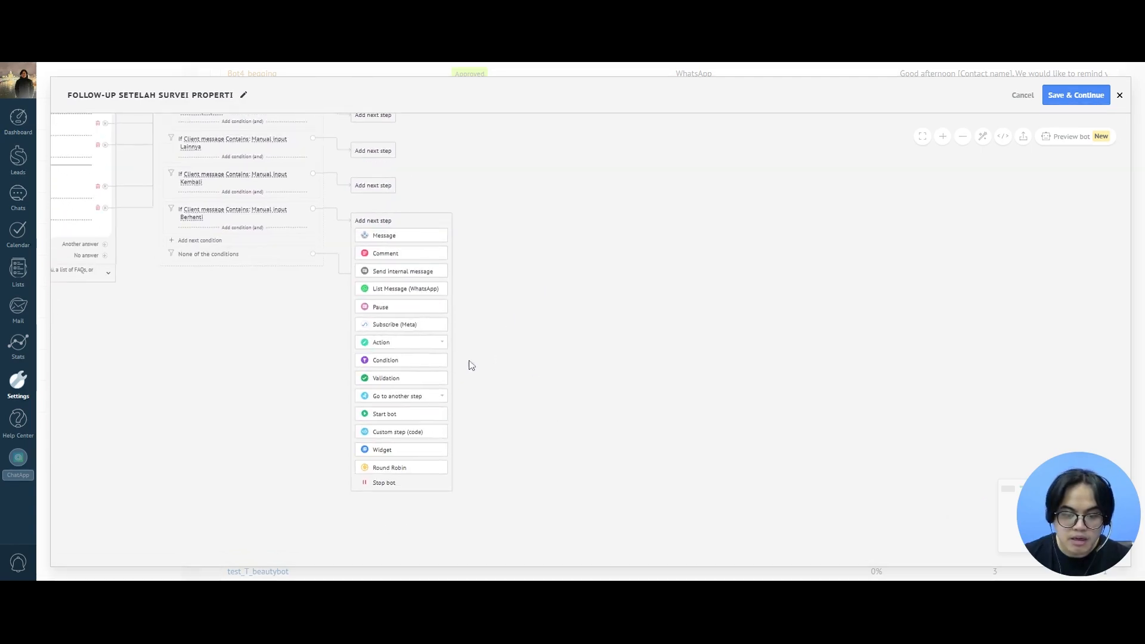
click(401, 341)
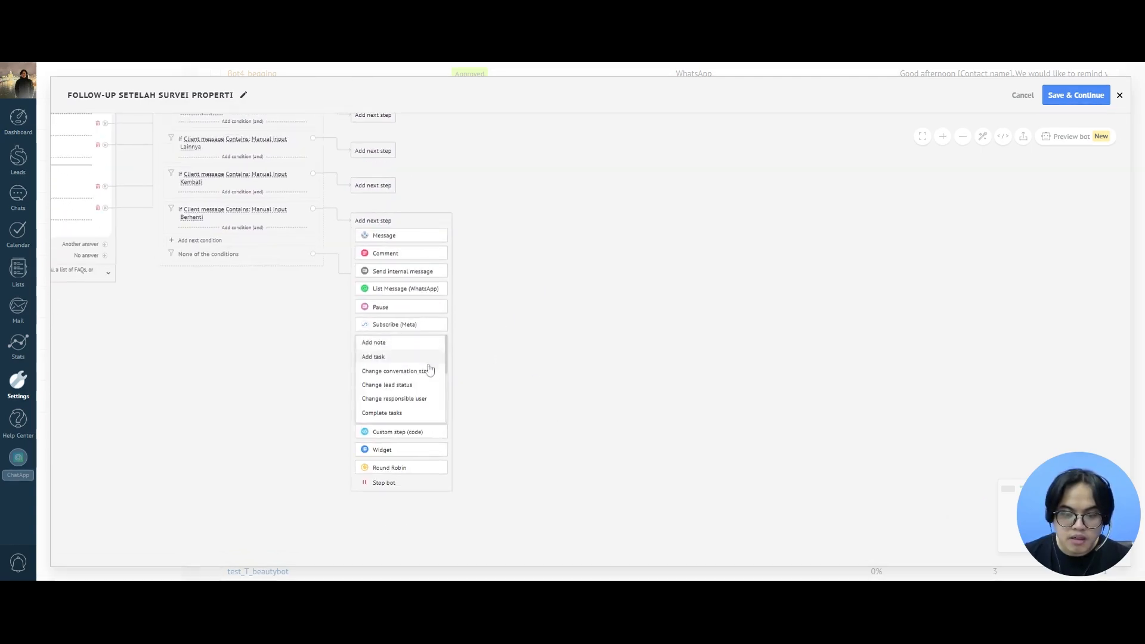
click(401, 373)
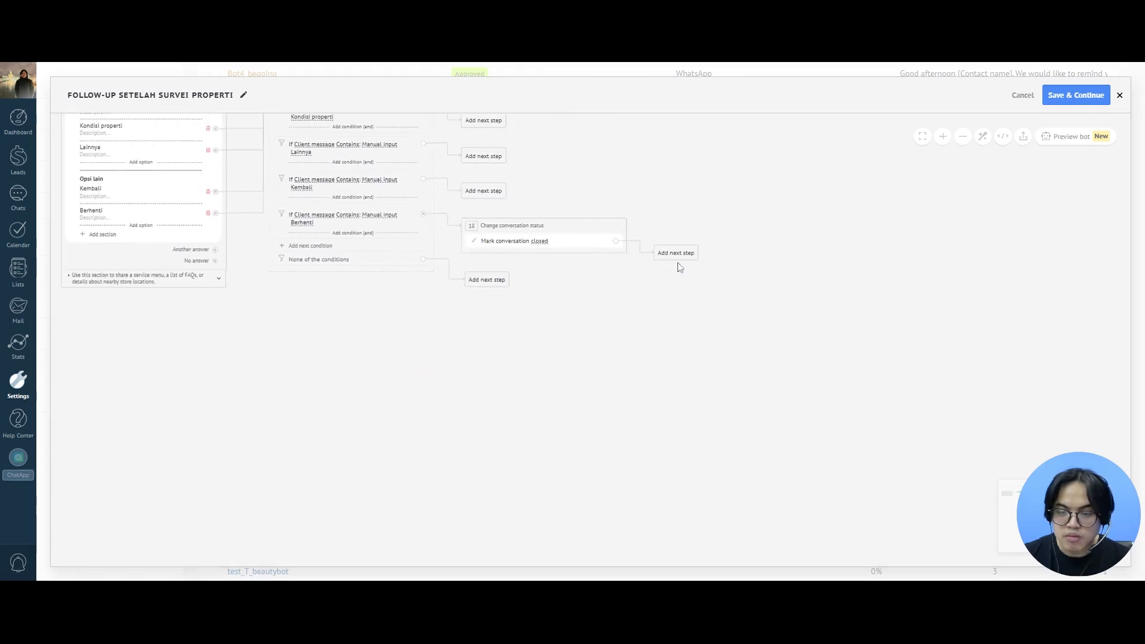
click(678, 261)
click(677, 488)
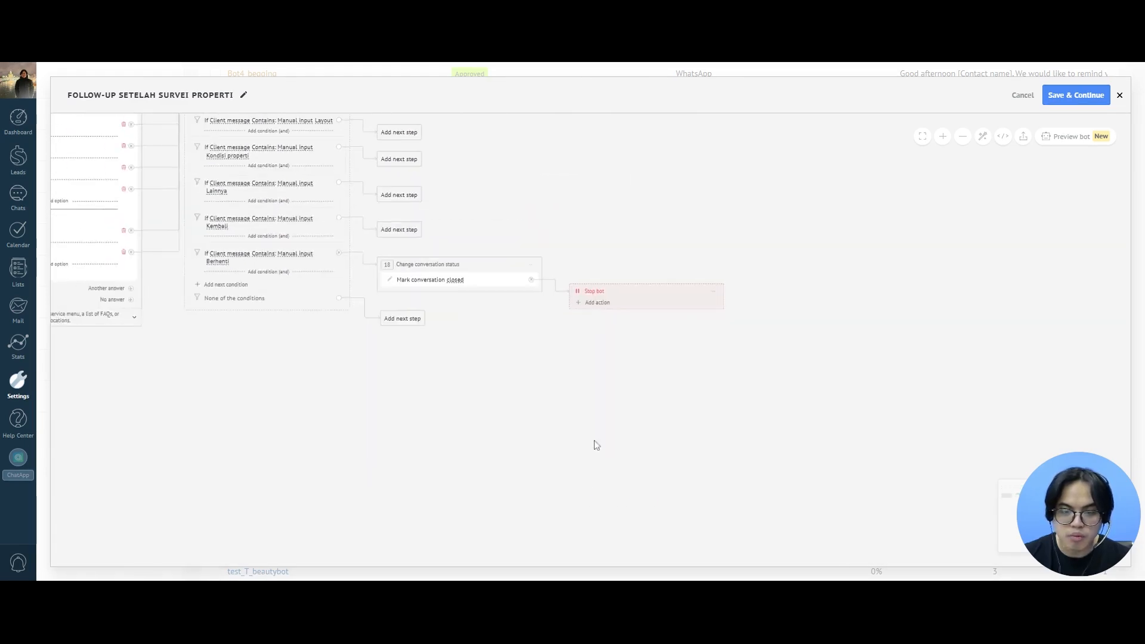
Add a Message step for "None of the conditions" with the text "Maaf, aku tidak mengerti.😊 Pilih jawaban 👇".
click(304, 303)
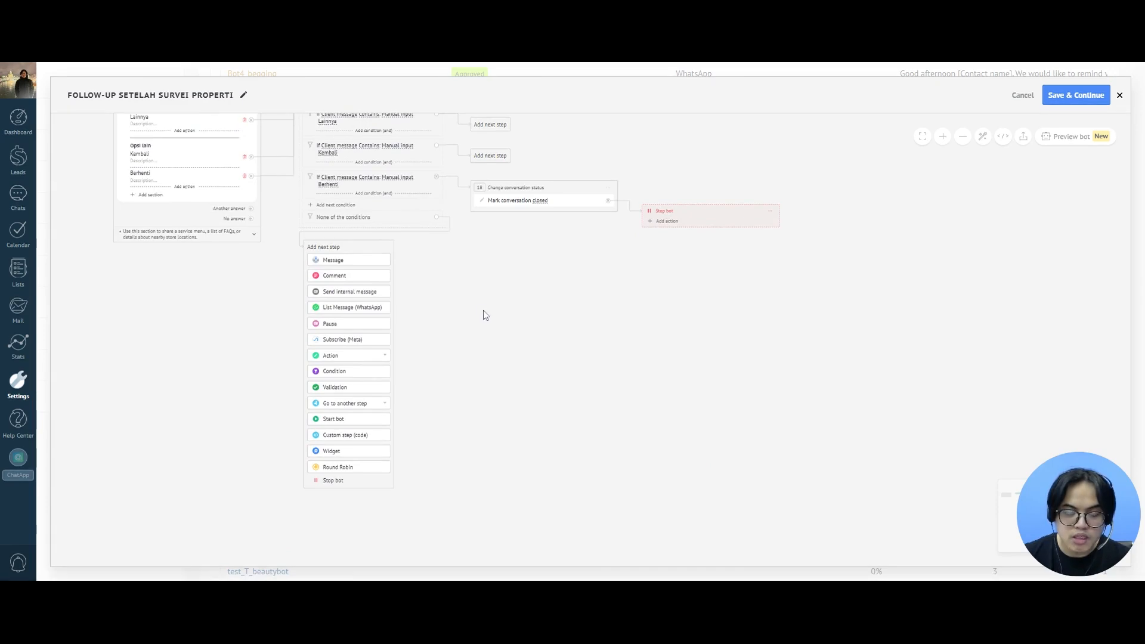
click(355, 263)
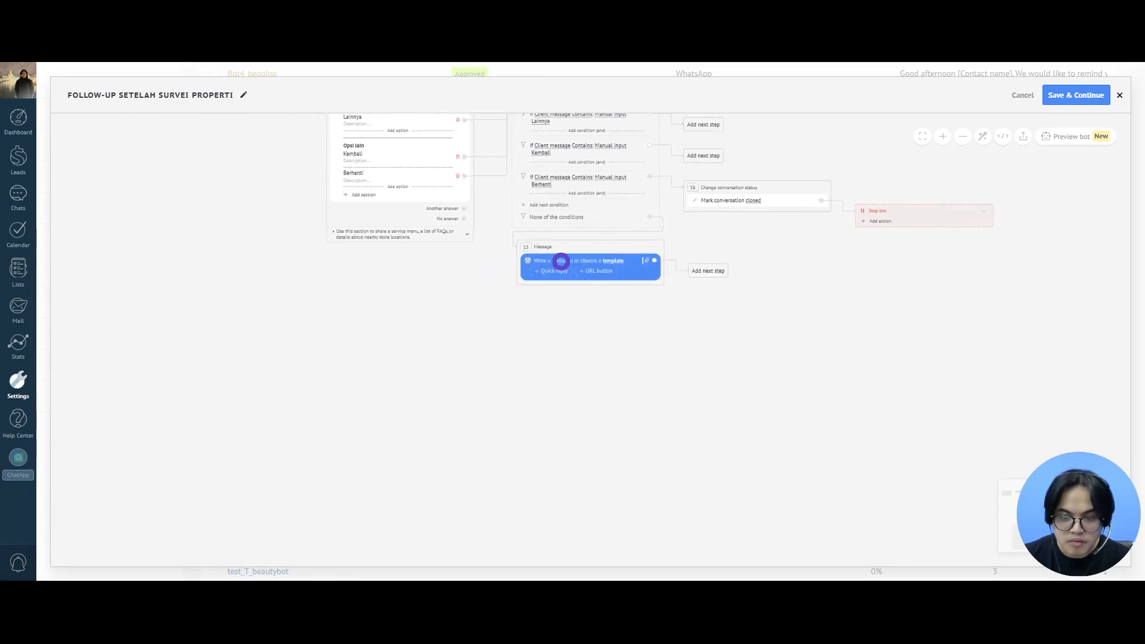
text(Maaf, aku tidak mengerti.😊 Pilih jawaban 👇)
Give the fallback message two quick replies, "Berikan feedback" and "Berhenti".
click(554, 281)
click(555, 290)
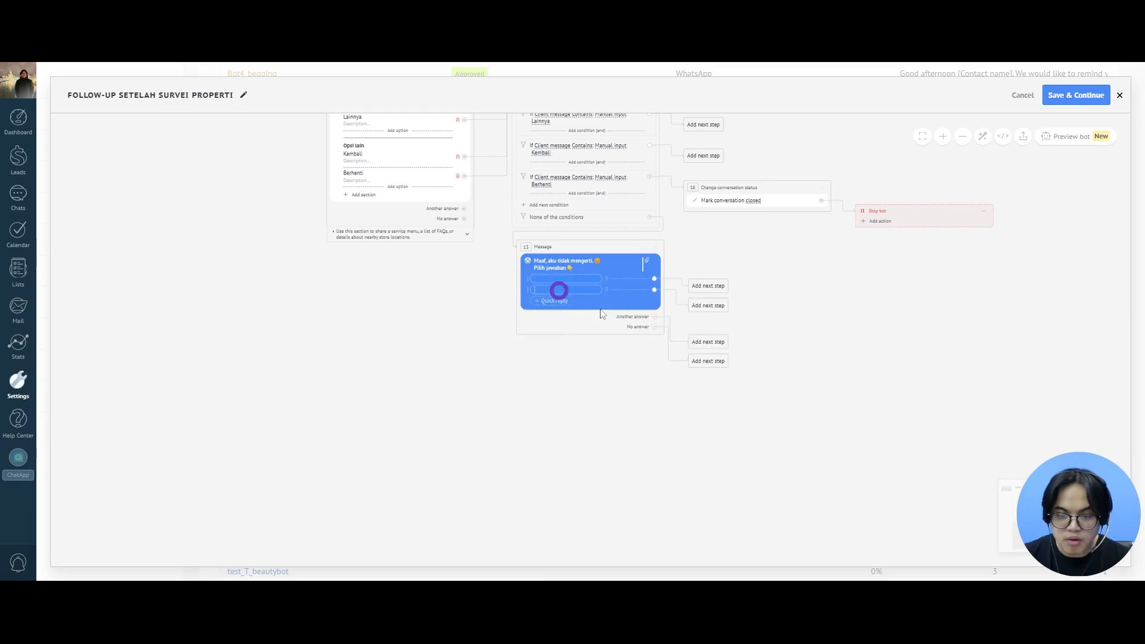
click(564, 279)
text(Berikan feedback)
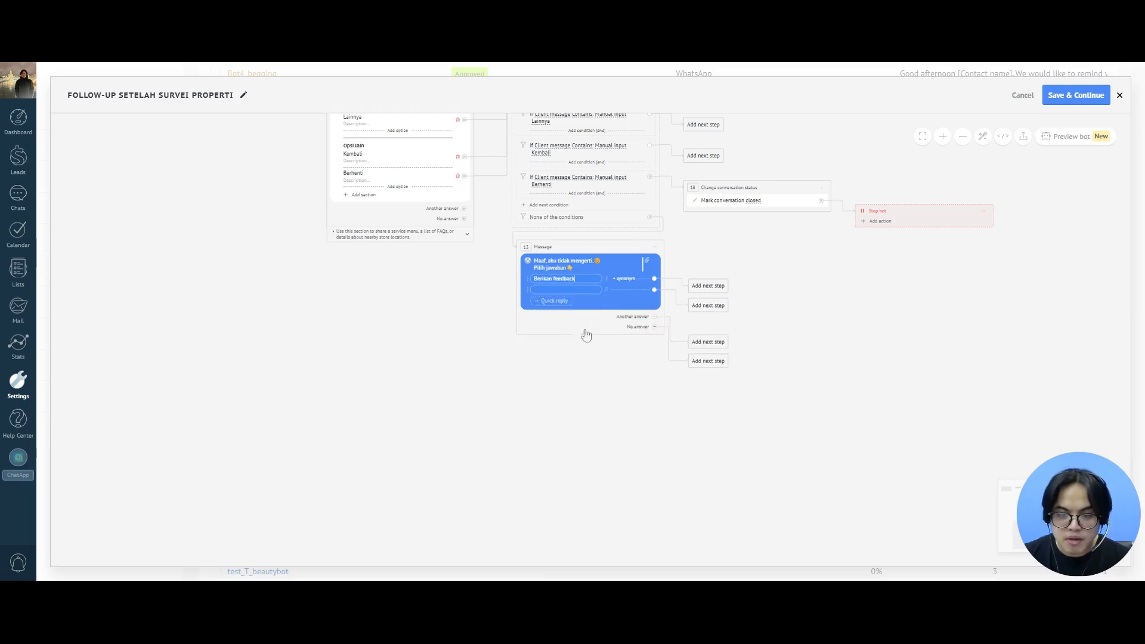
click(564, 289)
key(ctrl+v)
Remove the next-step branches of "Another answer" and "No answer" from the fallback message.
drag(815, 330, 588, 320)
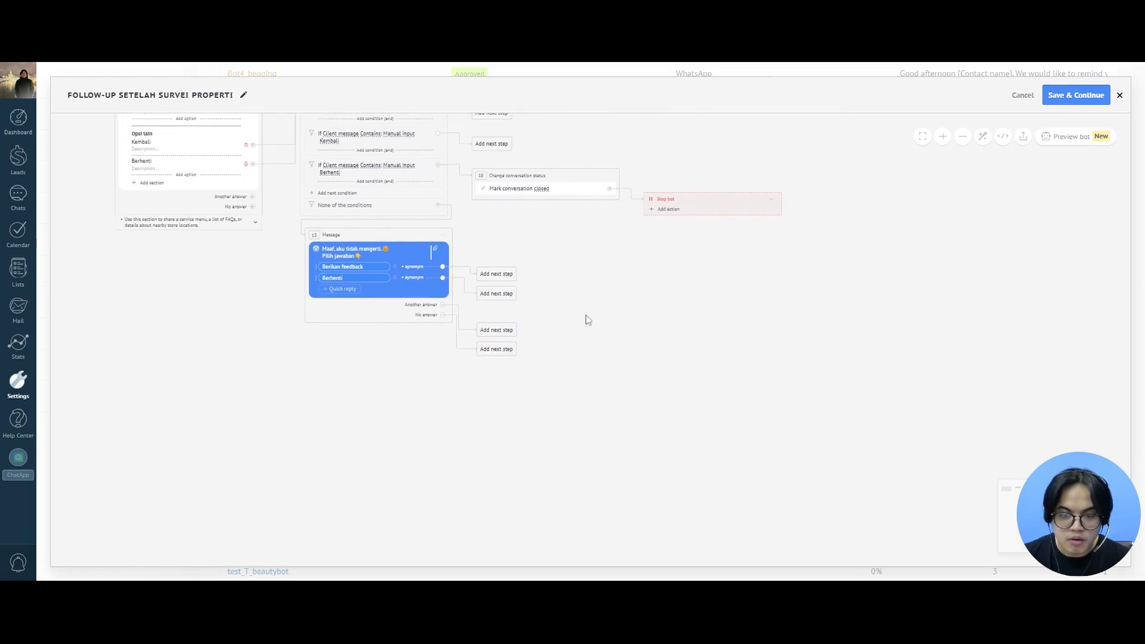
click(443, 305)
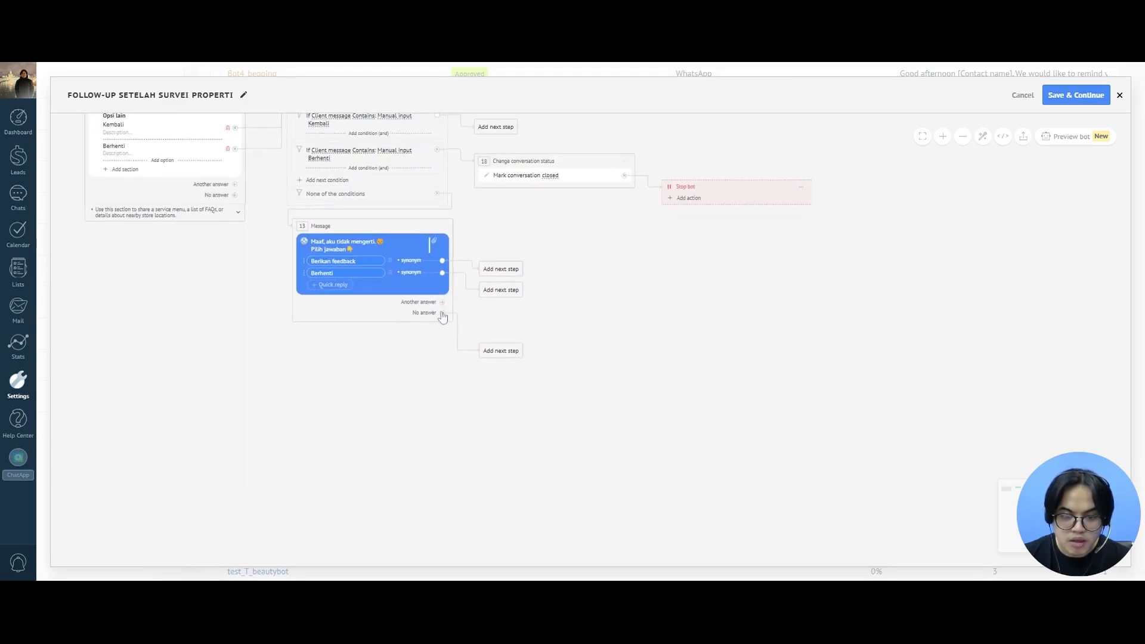
click(443, 316)
Move the fallback message lower and connect both of its quick replies to a new Condition step.
drag(554, 361, 549, 381)
drag(365, 255, 368, 318)
drag(493, 300, 499, 371)
click(505, 322)
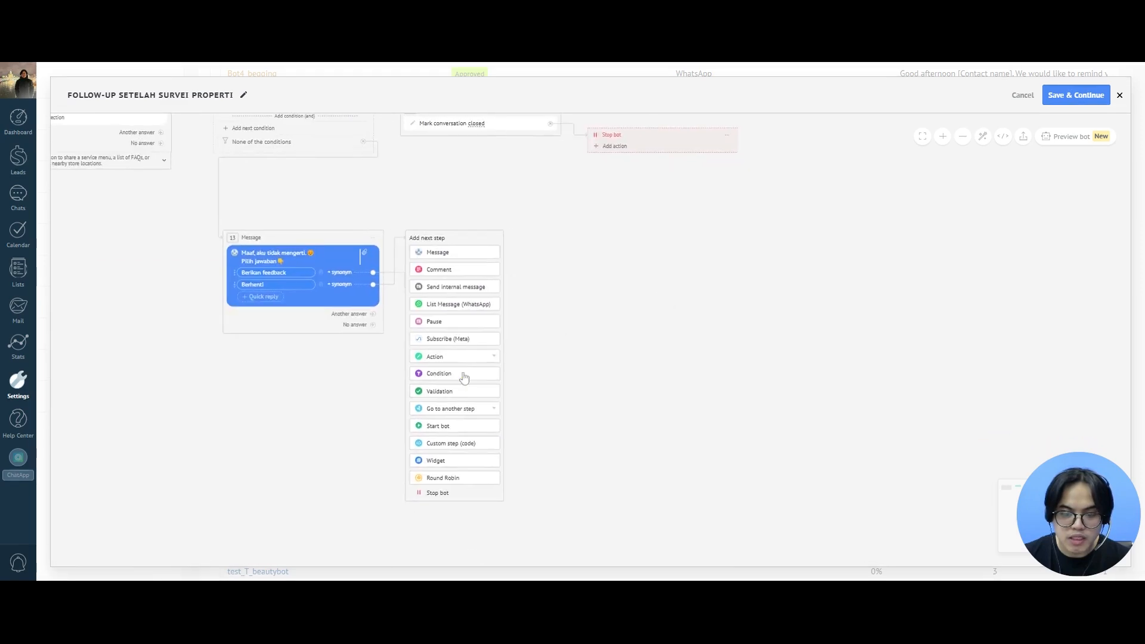
click(464, 375)
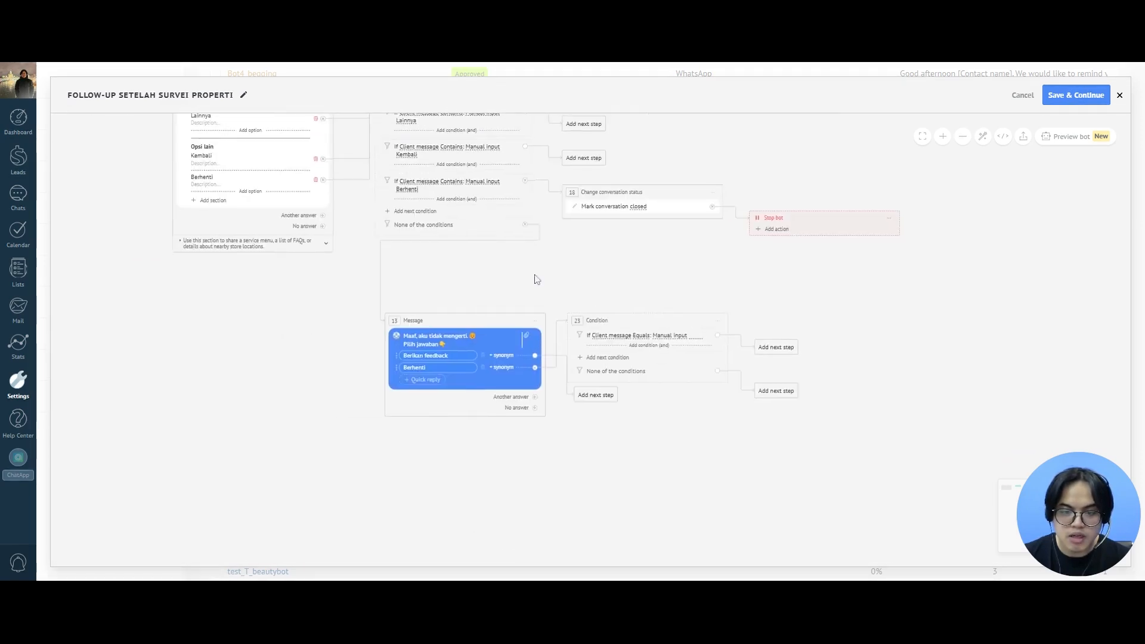
drag(597, 399, 624, 359)
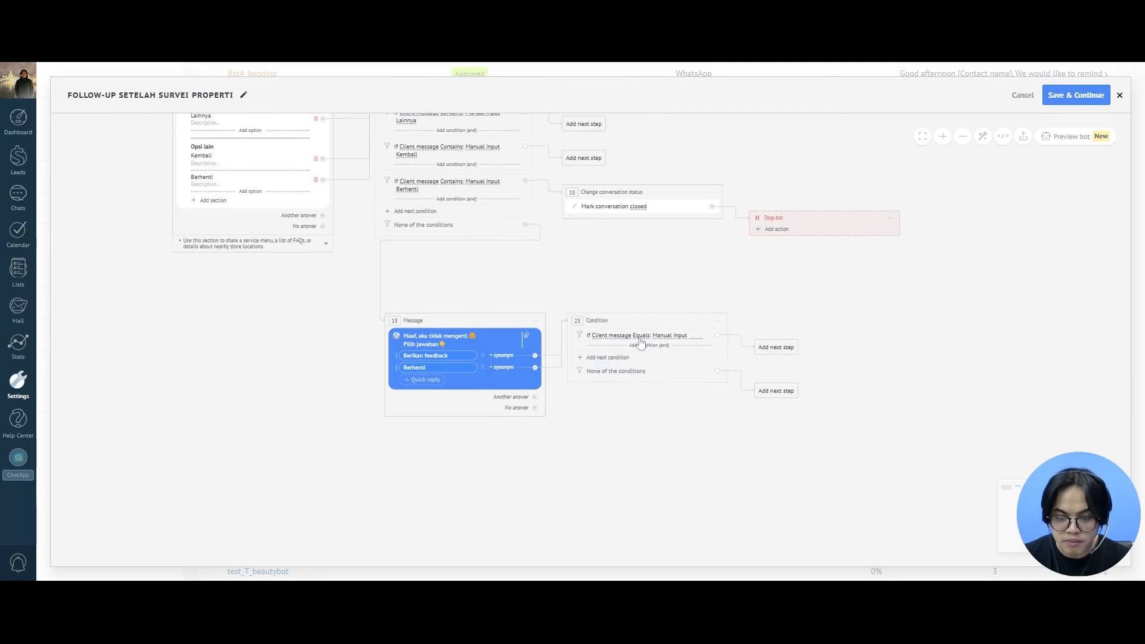
Add a second client-message condition to the new Condition step and set both comparisons to "Contains".
click(614, 359)
click(642, 336)
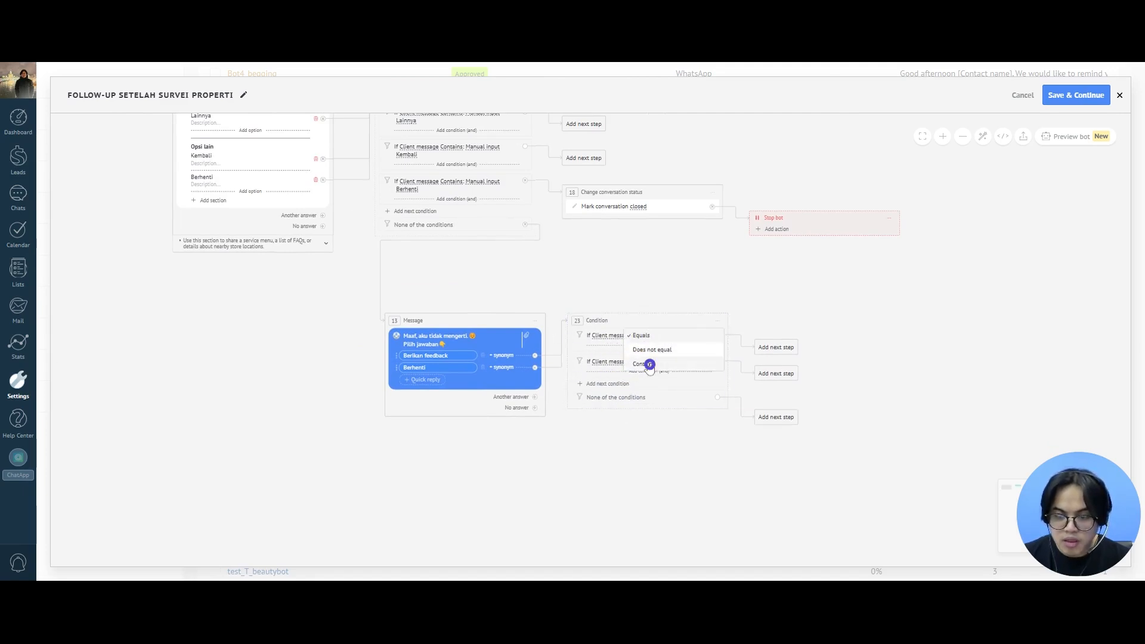
click(649, 363)
click(637, 363)
click(654, 390)
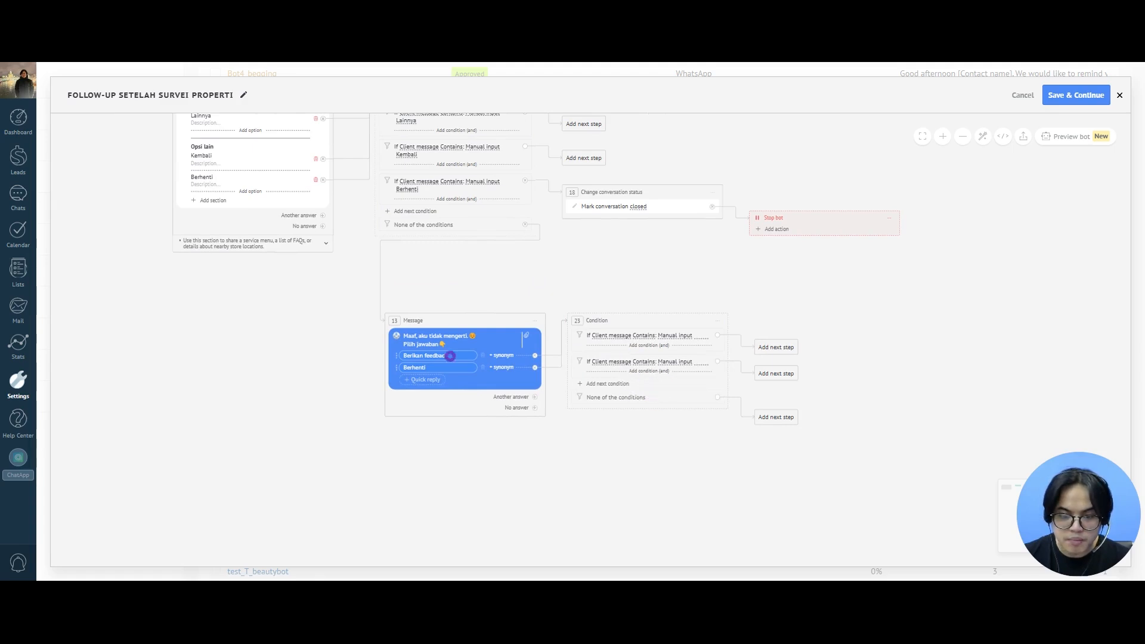
Copy the quick reply texts "Berikan feedback" and "Berhenti" into the new Condition step's two conditions.
drag(450, 356, 371, 356)
key(ctrl+c)
click(698, 335)
key(ctrl+v)
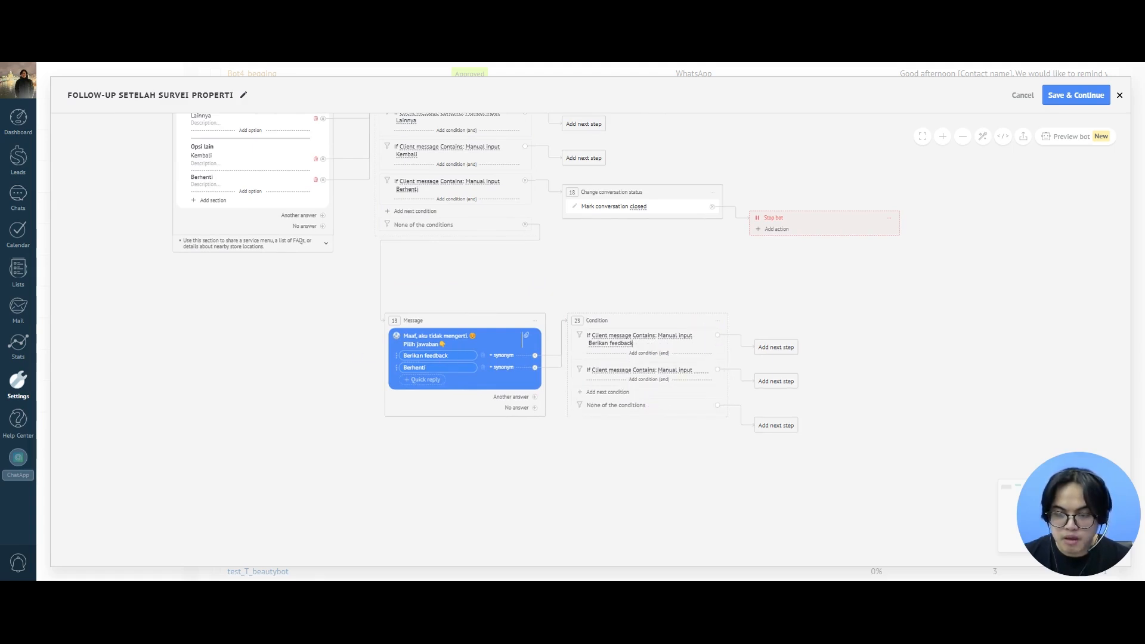
drag(429, 365, 372, 361)
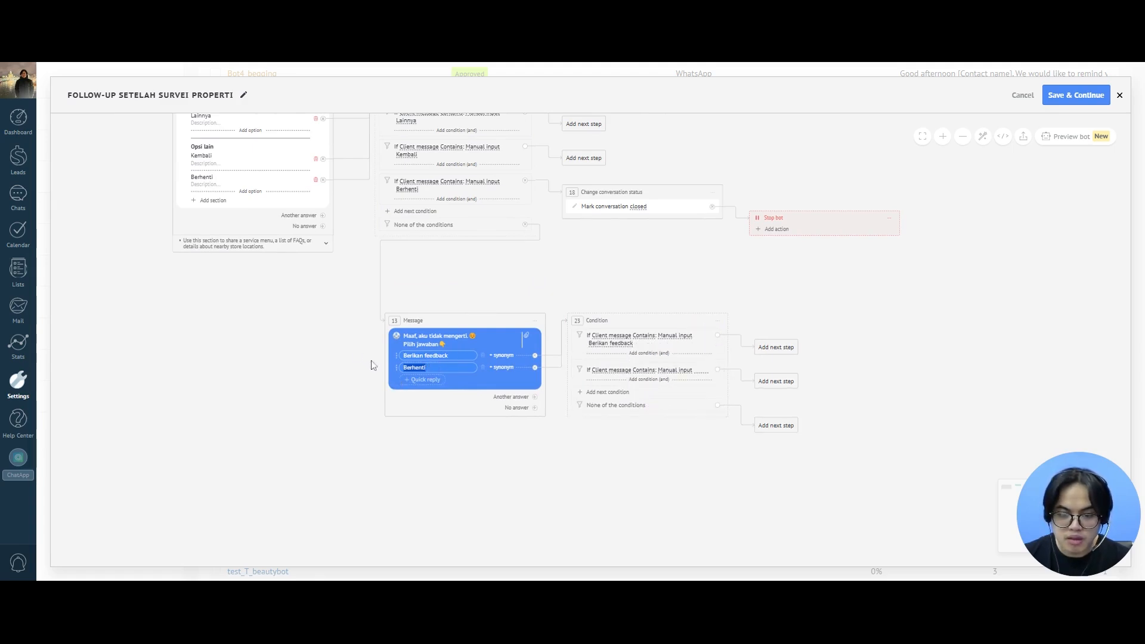
click(695, 370)
key(ctrl+v)
Make the new Condition step's "Berhenti" branch mark the conversation closed and end with Stop bot.
drag(883, 355, 740, 327)
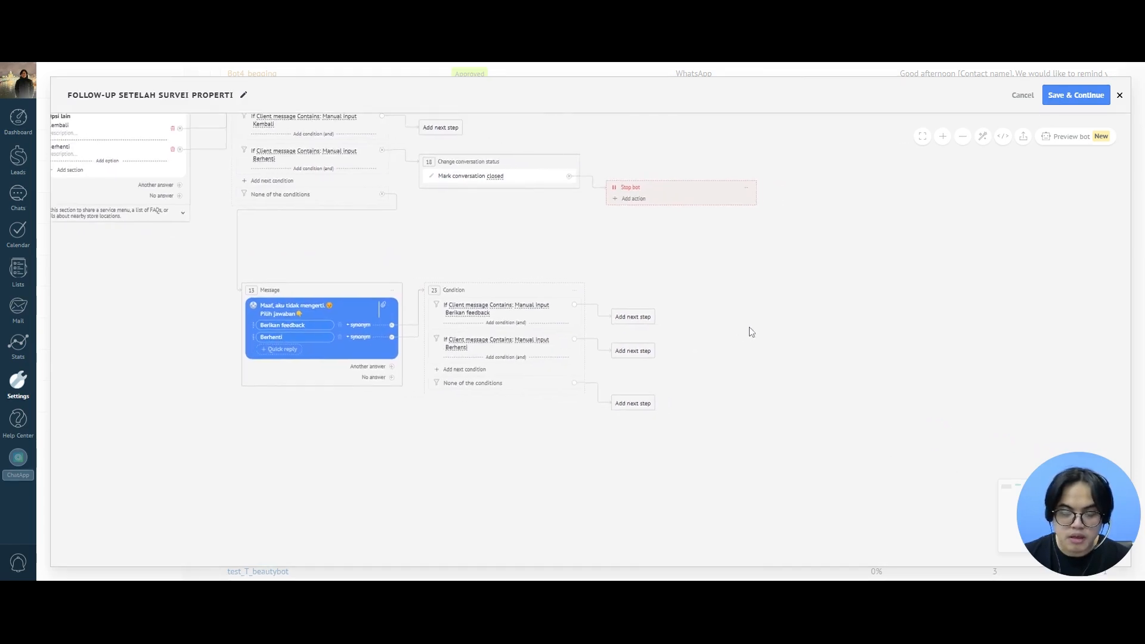
click(537, 294)
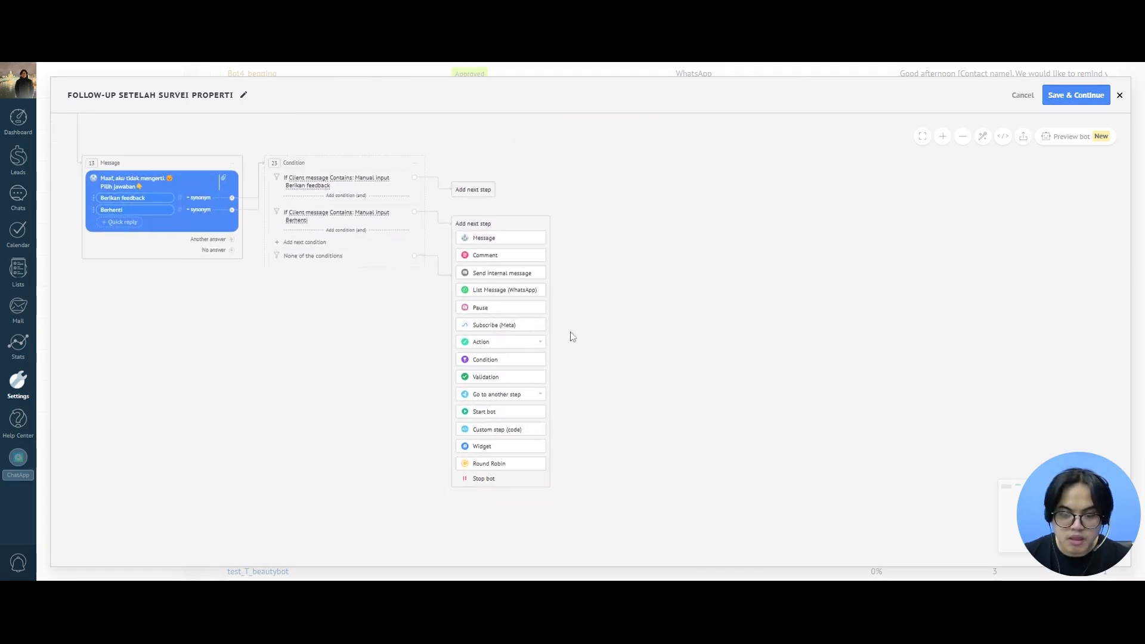
click(482, 344)
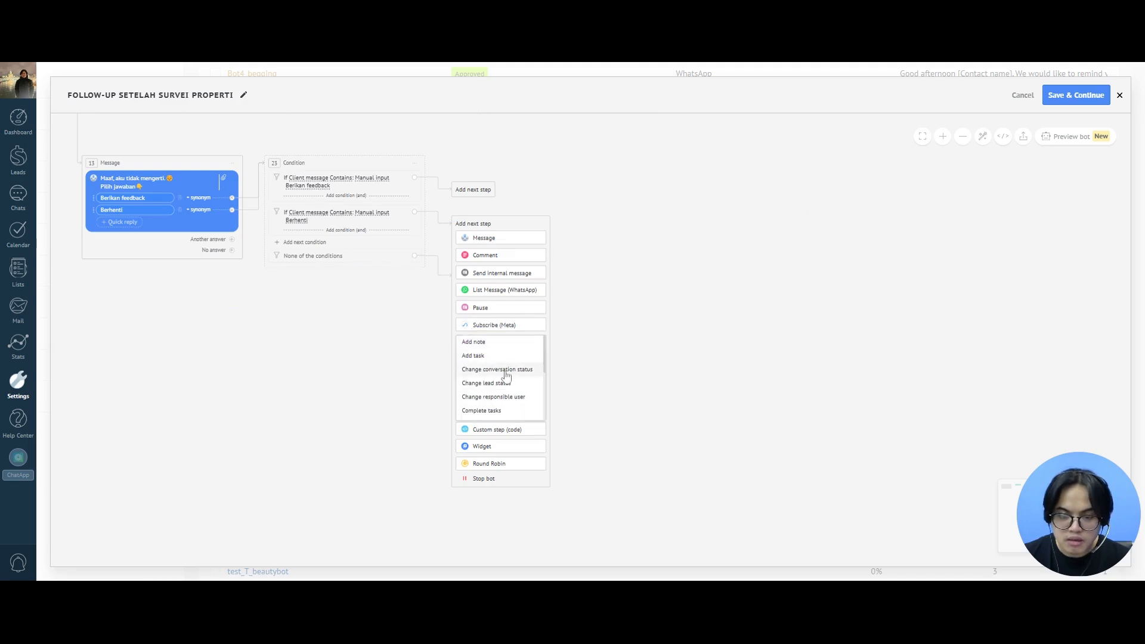
click(503, 371)
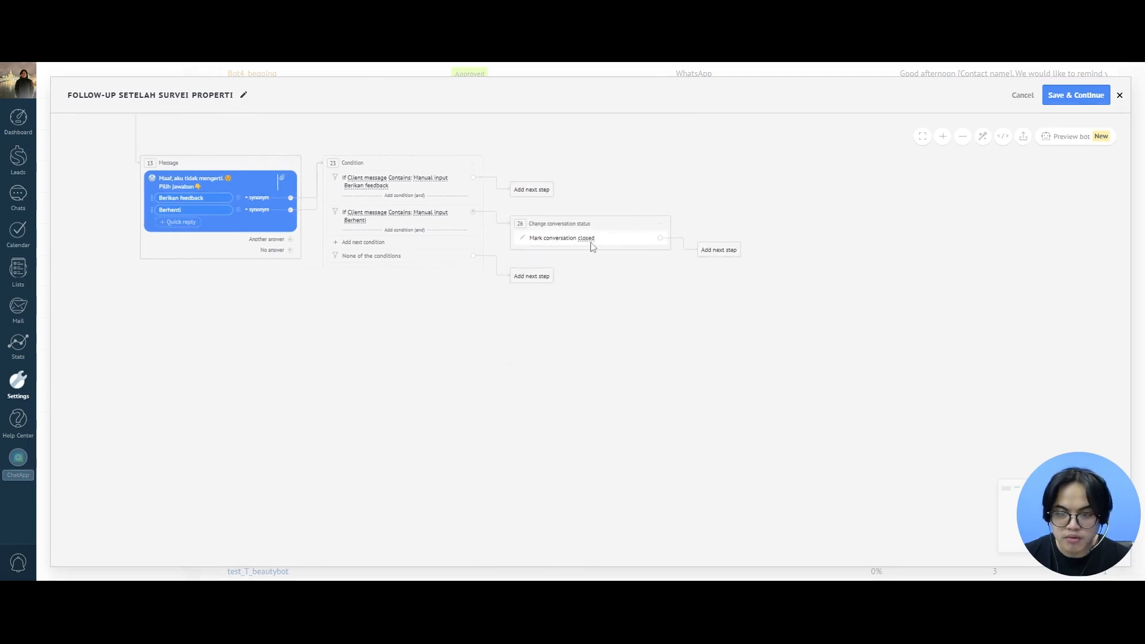
click(709, 253)
click(737, 506)
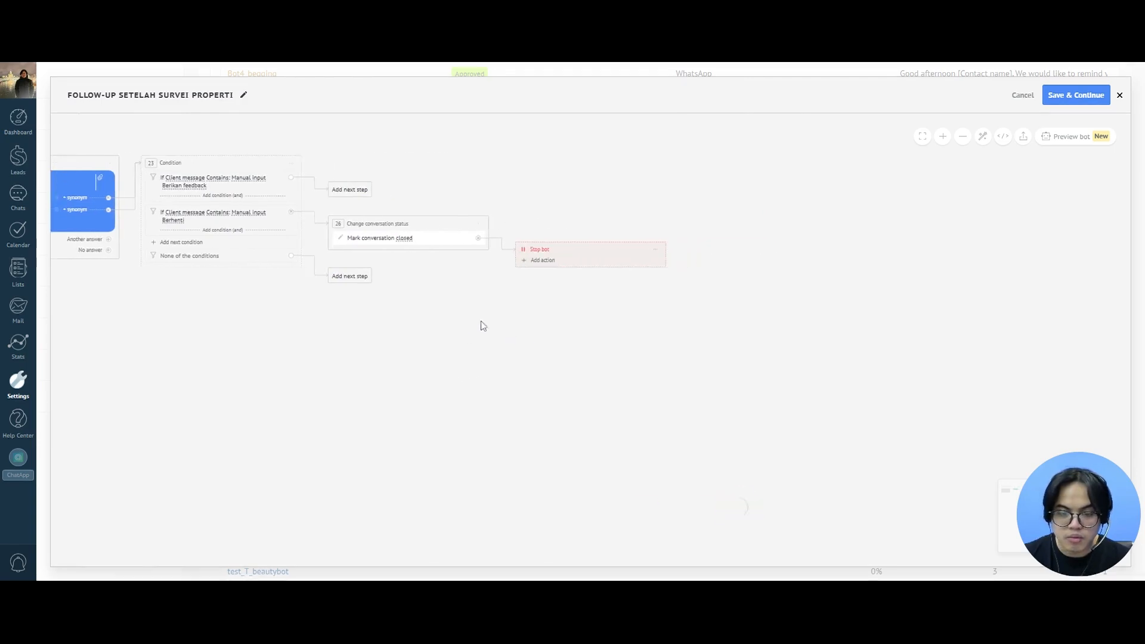
Link the "Berikan feedback" branch of the fallback message's Condition step back to the first message.
drag(531, 338, 564, 301)
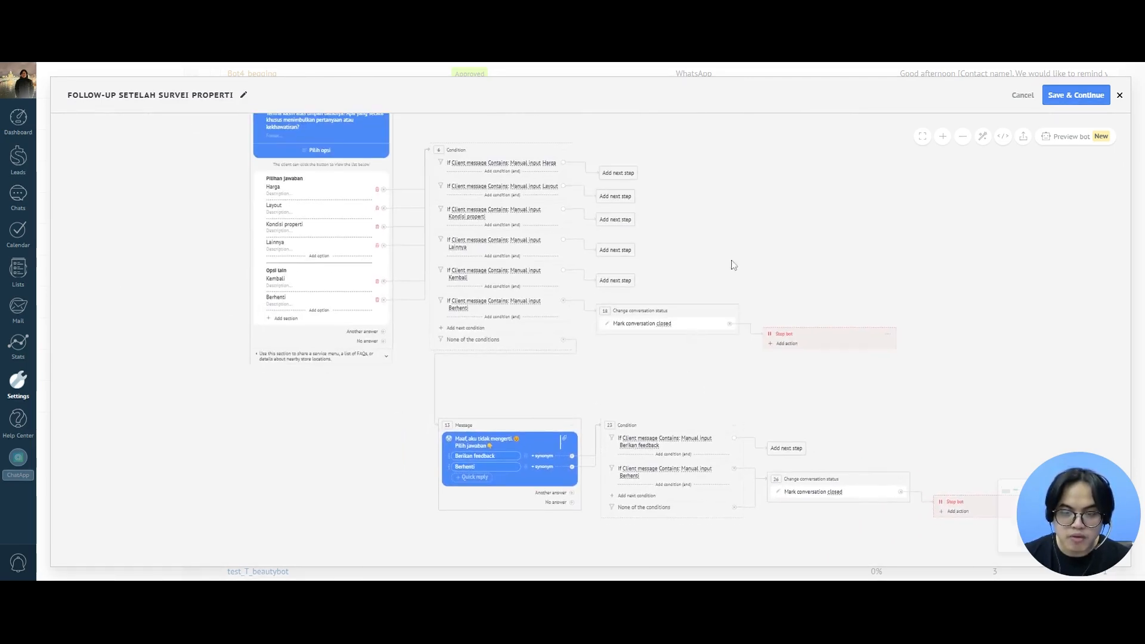
drag(783, 445, 158, 234)
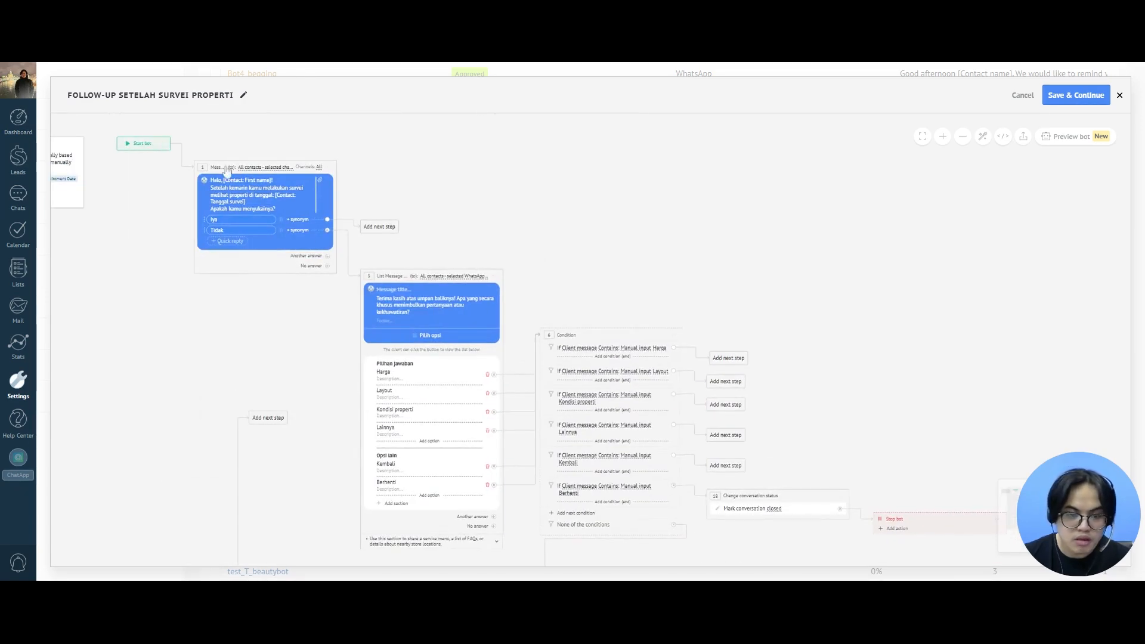
drag(267, 408, 227, 186)
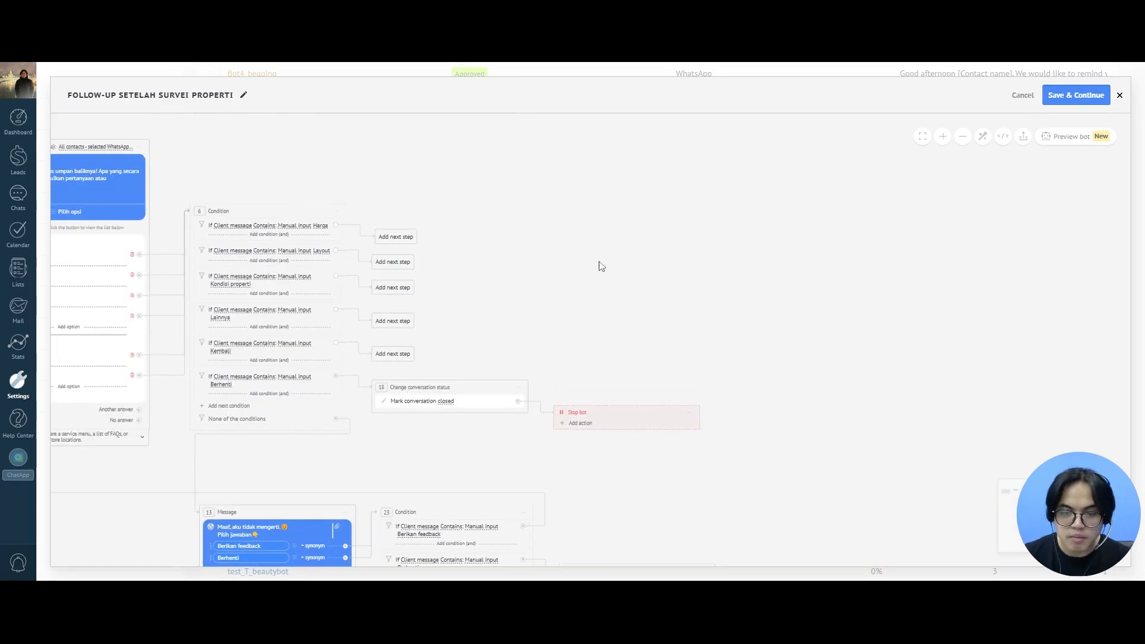
Add a Set field action to the list condition's "Harga" branch and connect "Layout", "Kondisi properti" and "Lainnya" to it.
click(409, 216)
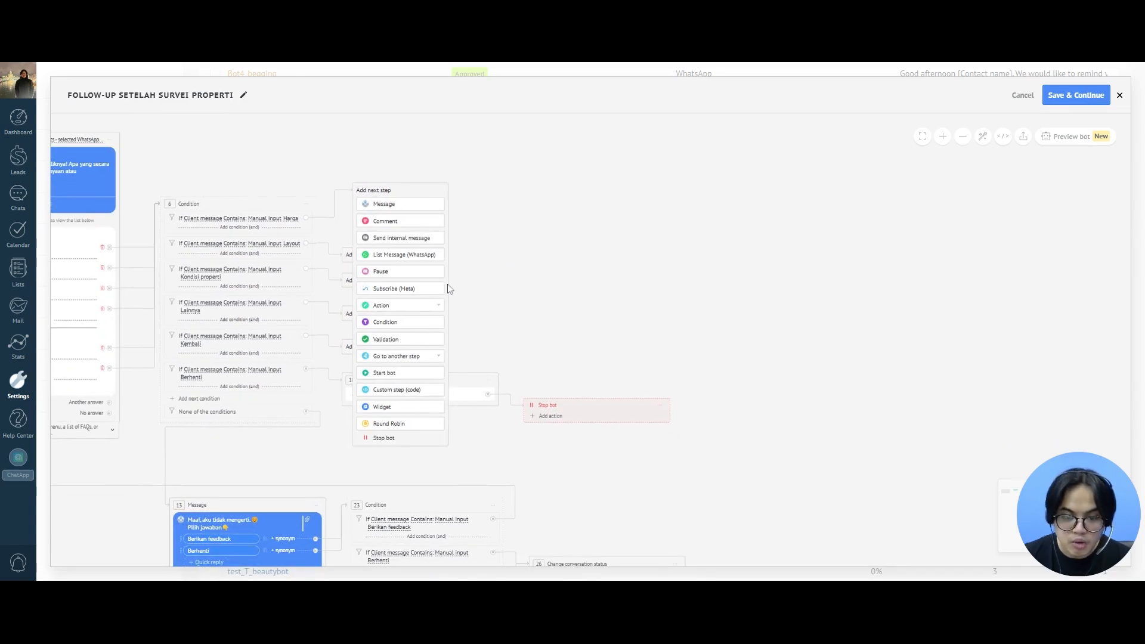
click(393, 307)
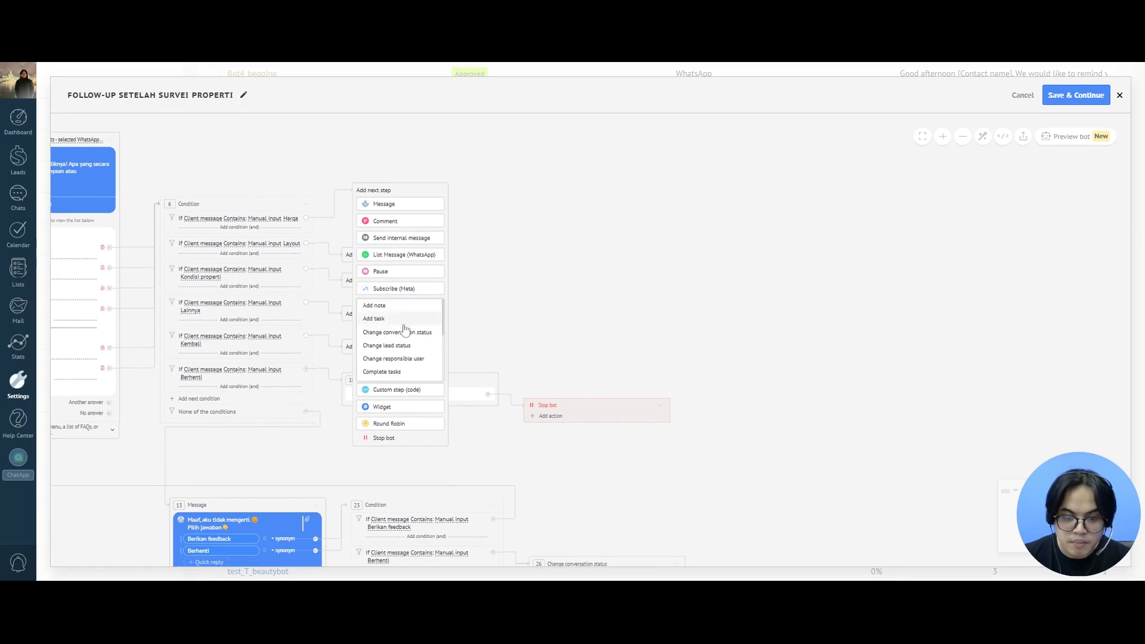
scroll(388, 338, down, 3)
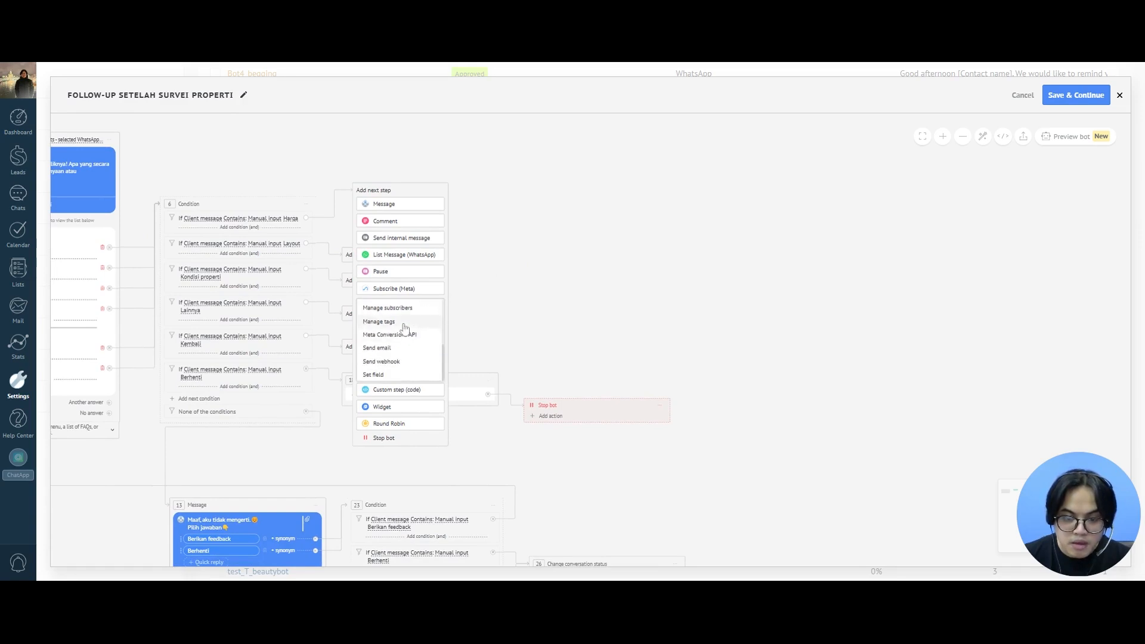
click(377, 376)
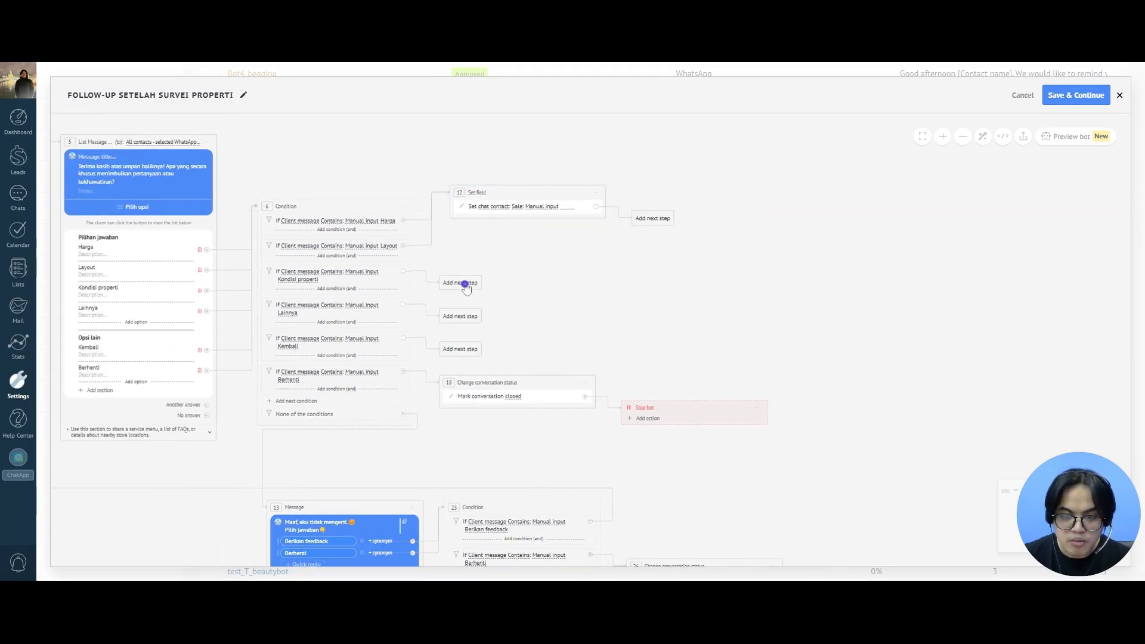
drag(466, 289, 463, 222)
drag(459, 314, 469, 210)
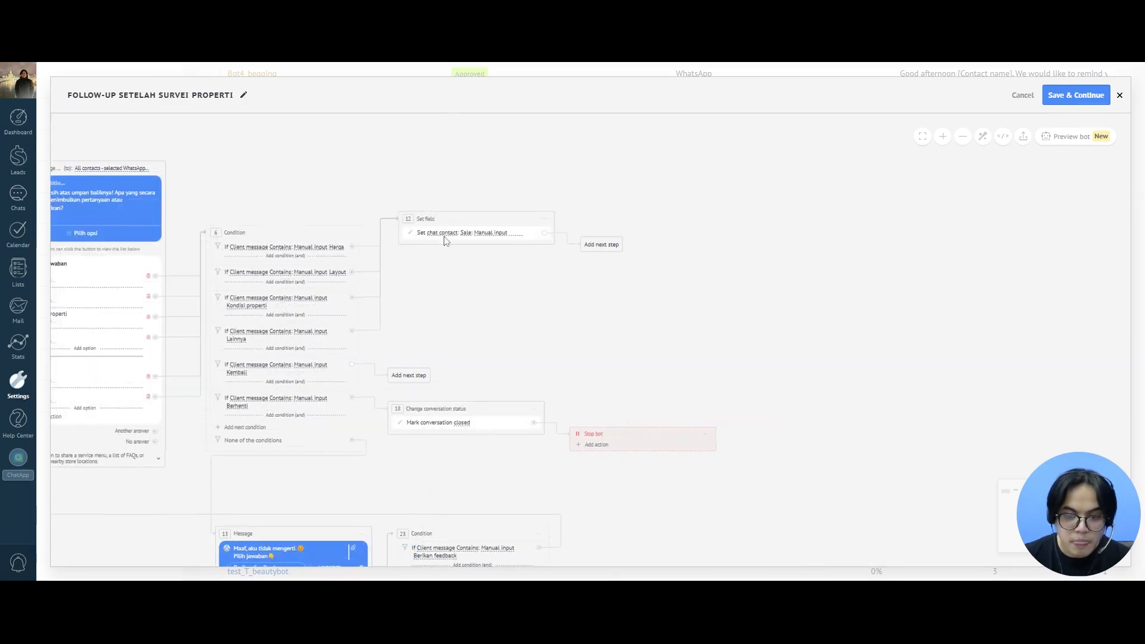
Make the Set field action store the client message in the chat contact's "Respon survei" field.
click(443, 232)
click(443, 233)
click(468, 233)
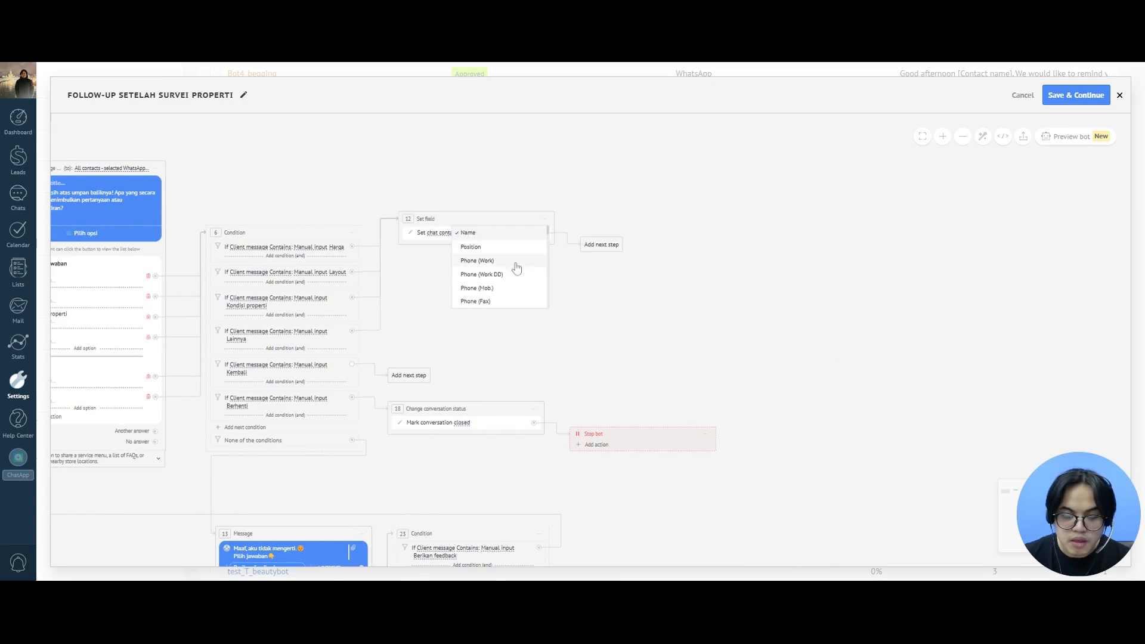
scroll(514, 270, down, 10)
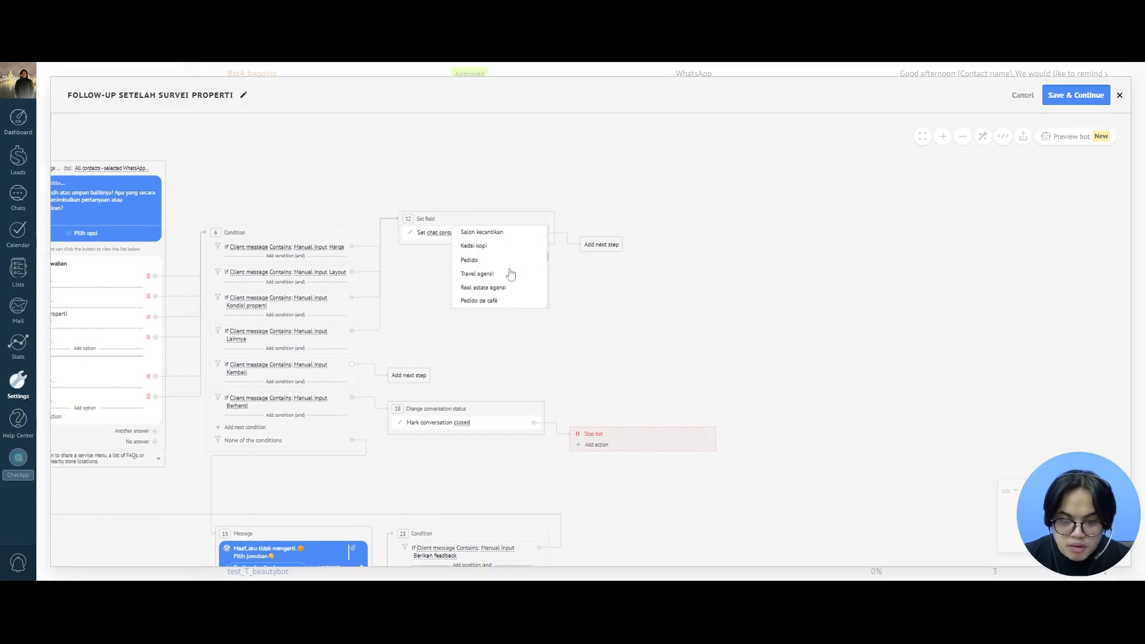
scroll(511, 273, down, 8)
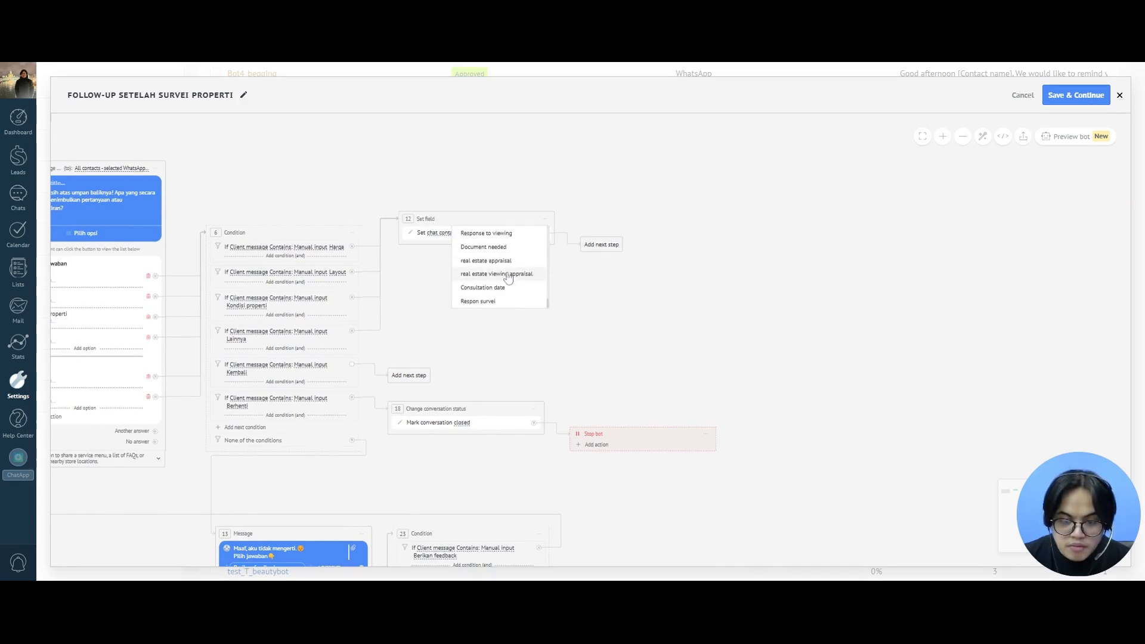
click(479, 301)
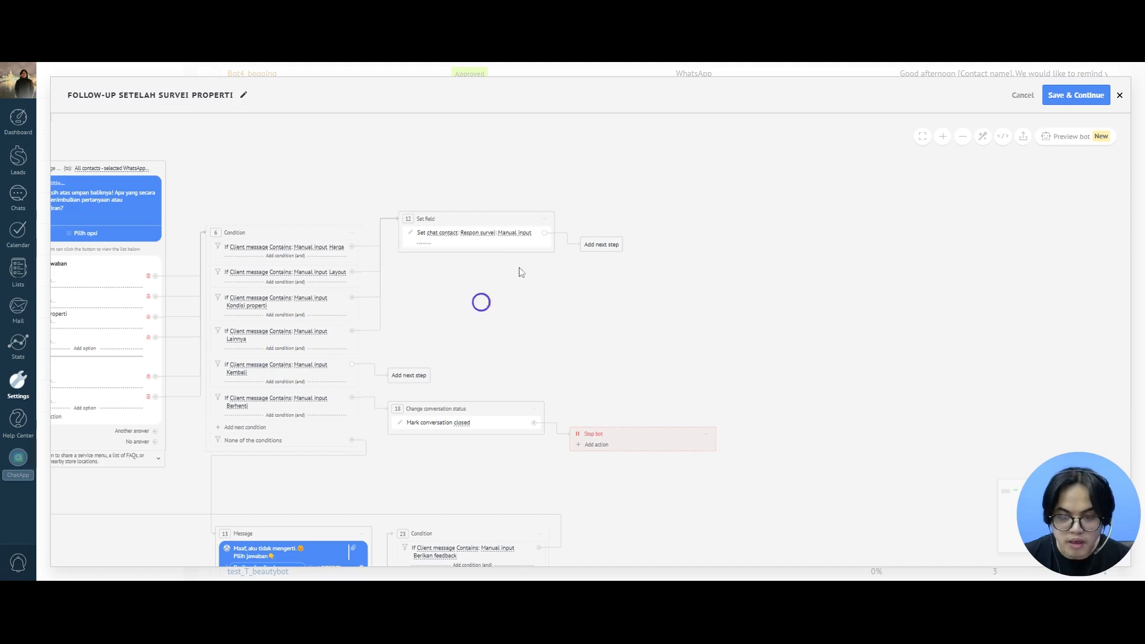
click(511, 236)
scroll(535, 272, up, 8)
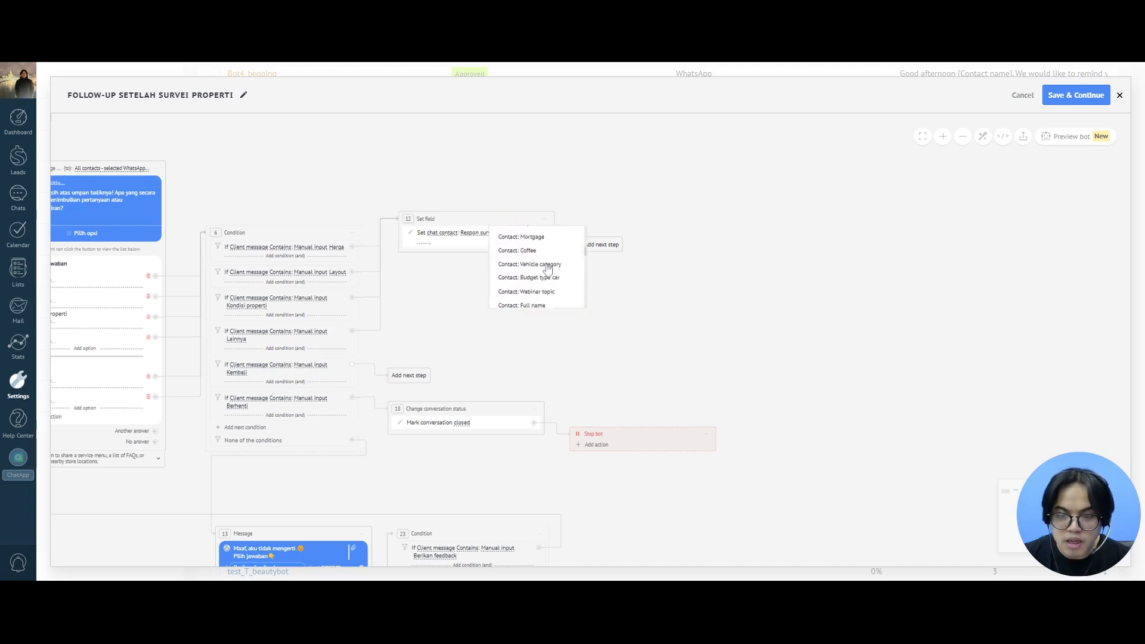
click(543, 247)
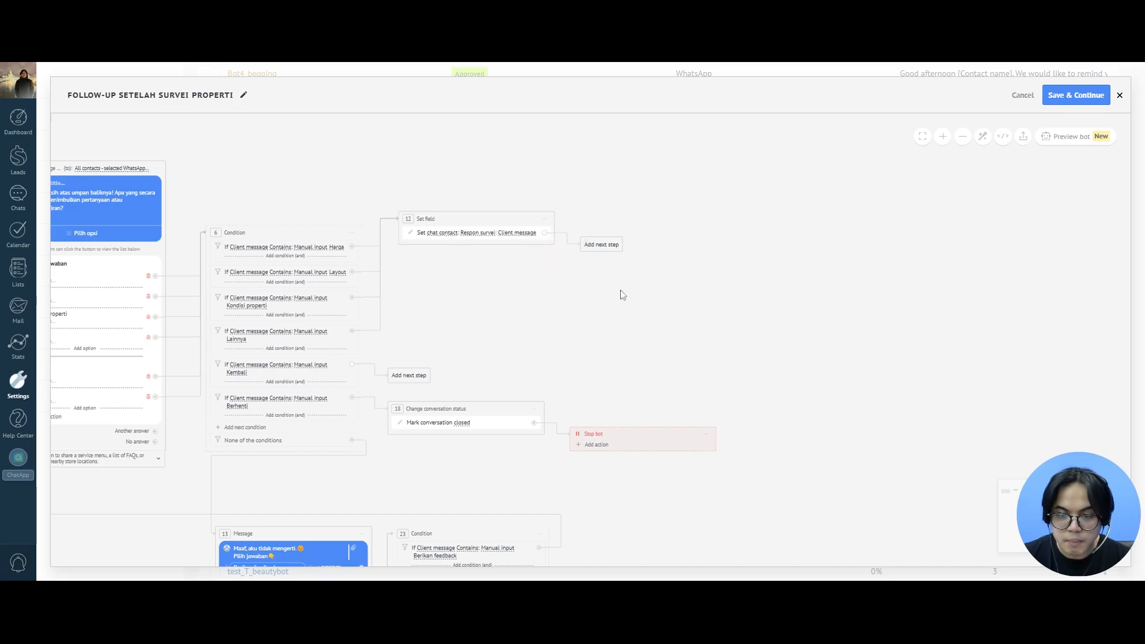
Link the "Kembali" branch of the list's Condition step back to the first message.
drag(618, 294, 488, 267)
drag(391, 327, 755, 366)
scroll(755, 366, down, 1)
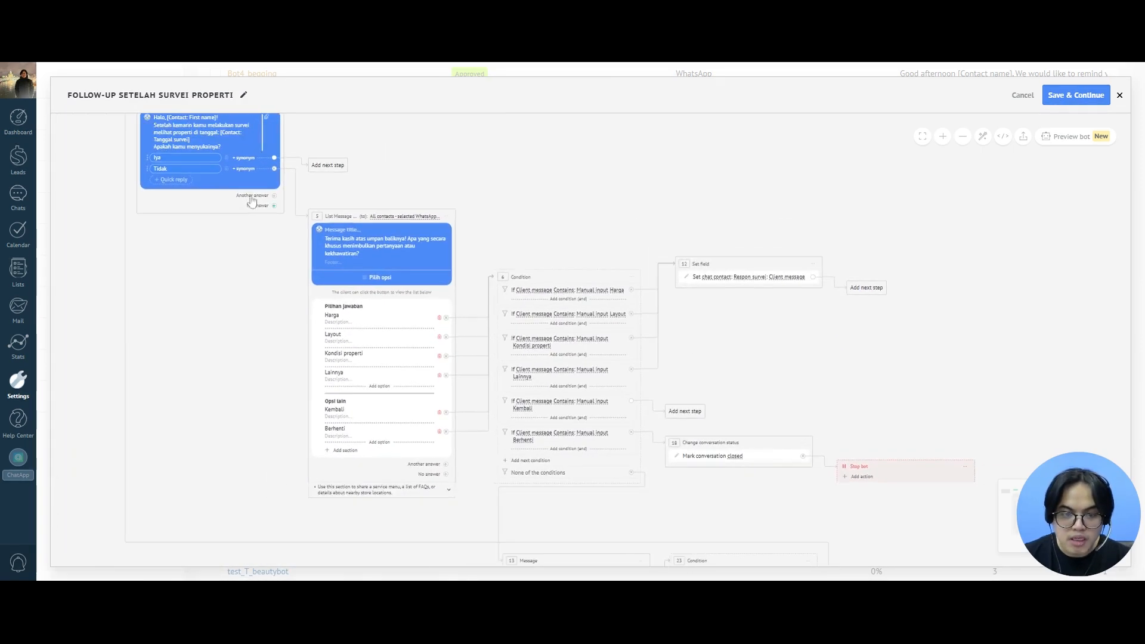
drag(468, 176, 483, 216)
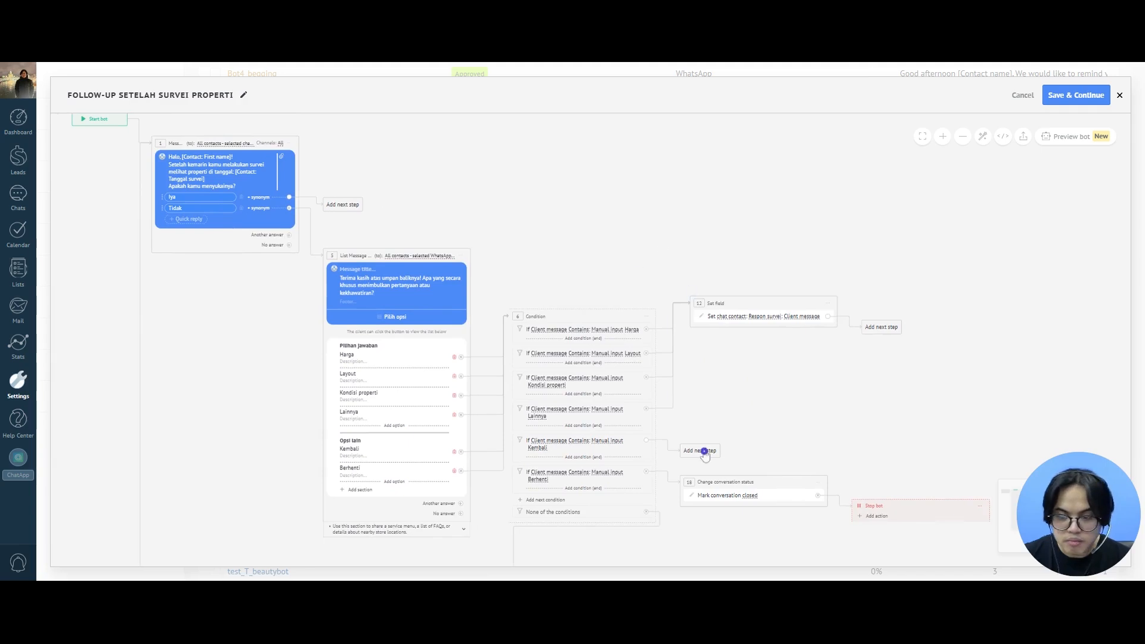
drag(704, 452, 182, 189)
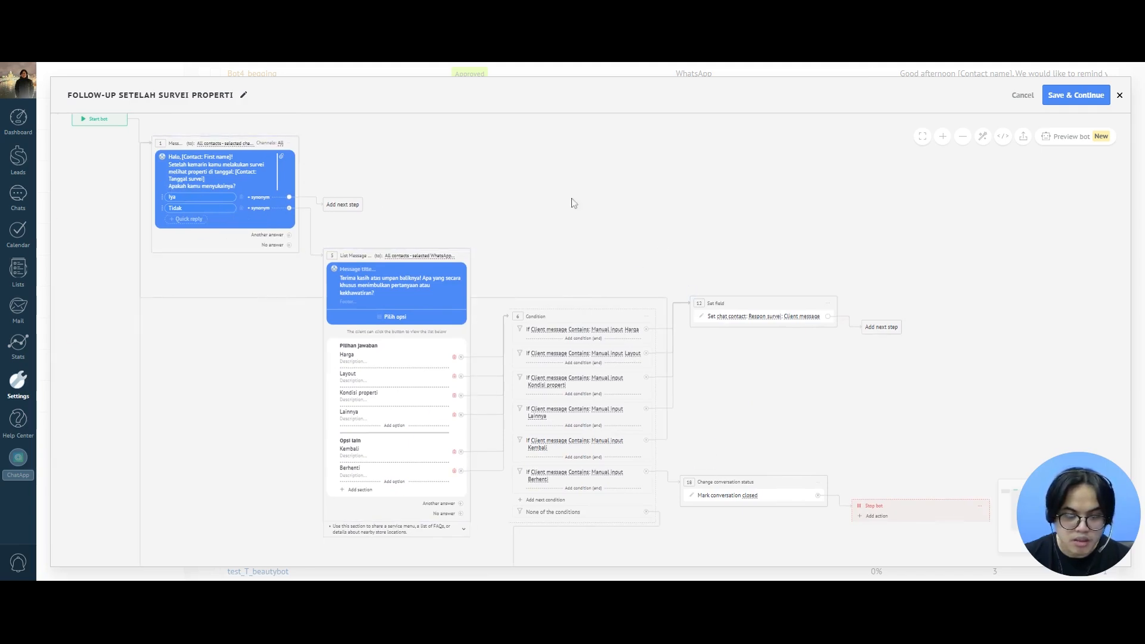
Add a WhatsApp list message after Set field: "Mengerti! Terima kasih atas ulasannya. Apakah kamu ingin kami mencarikan opsi lain yang lebih sesuai dengan preferensi kamu?Mengerti!".
drag(1024, 268, 678, 269)
scroll(660, 302, up, 2)
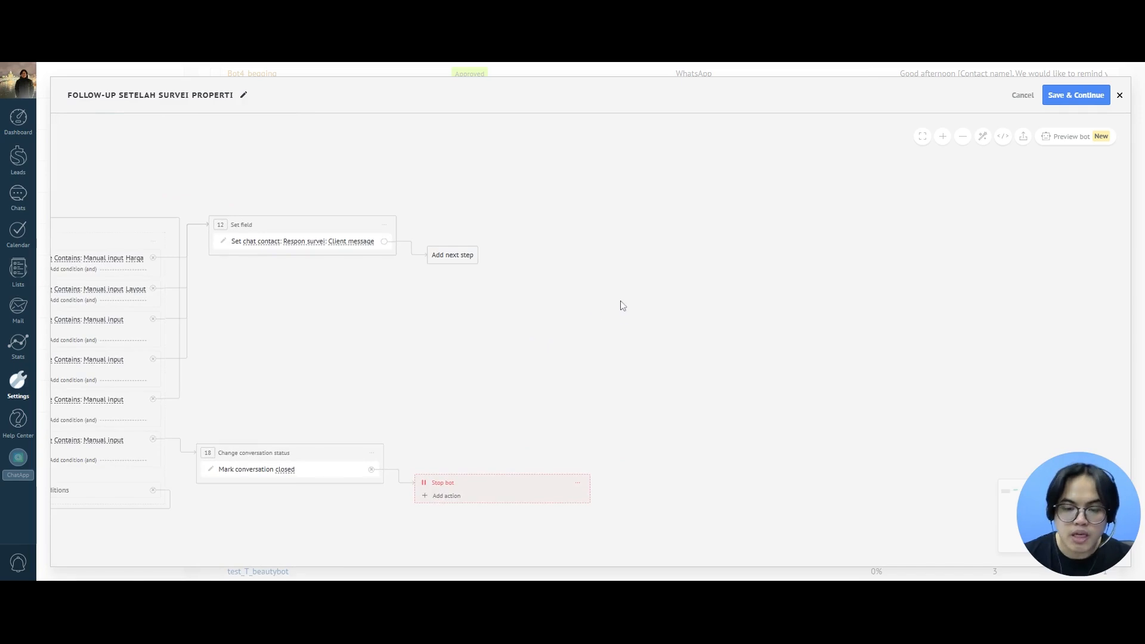
drag(544, 285, 506, 279)
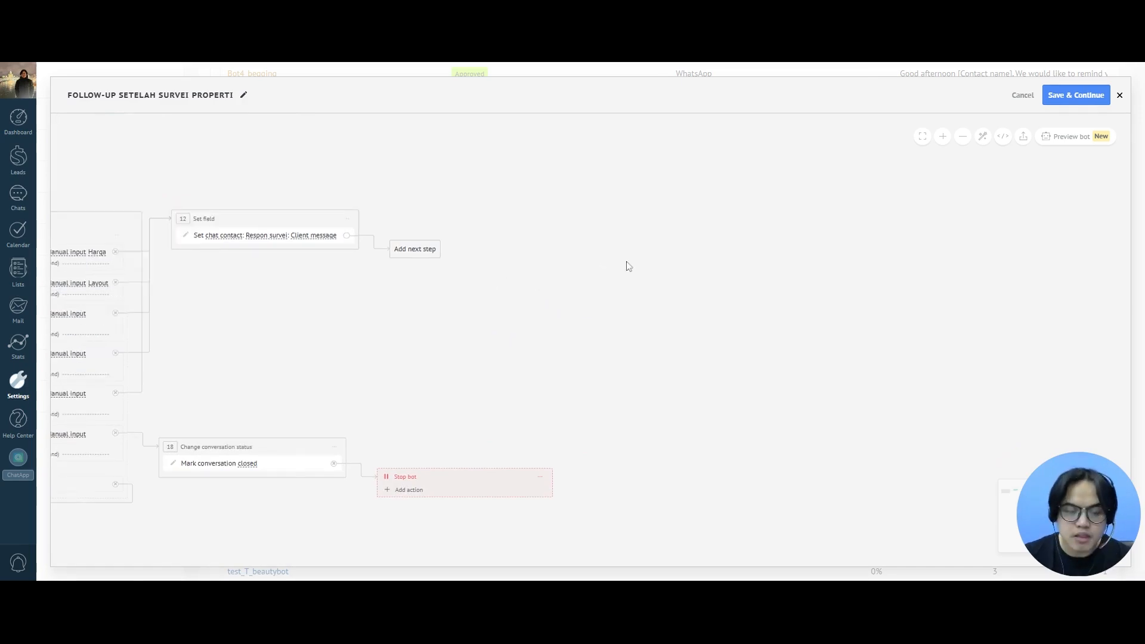
drag(416, 249, 441, 210)
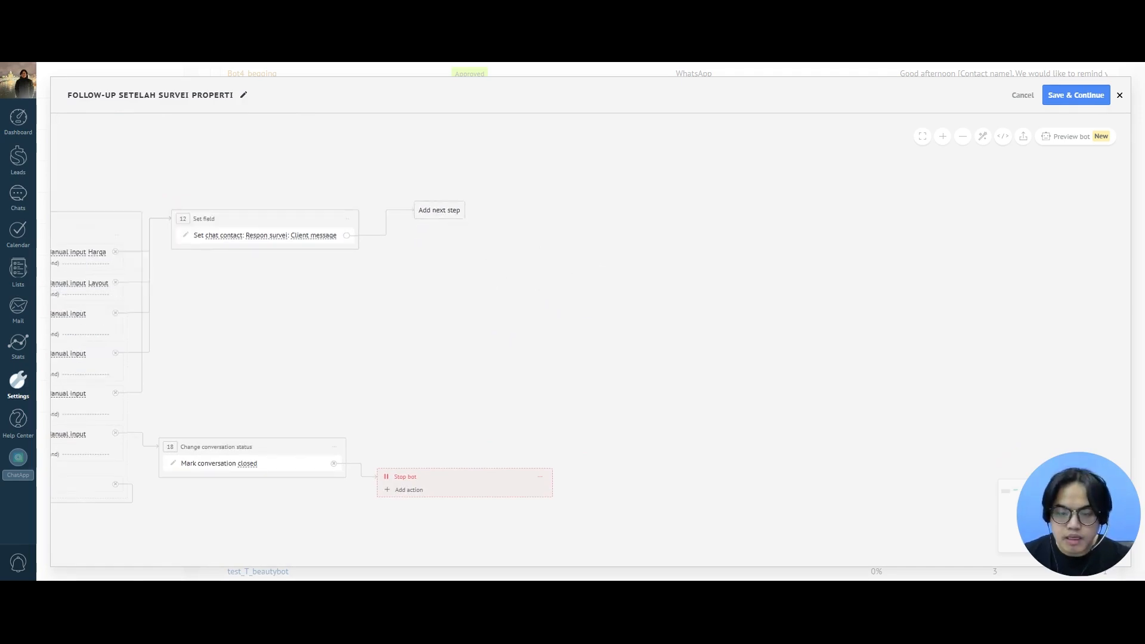
click(440, 210)
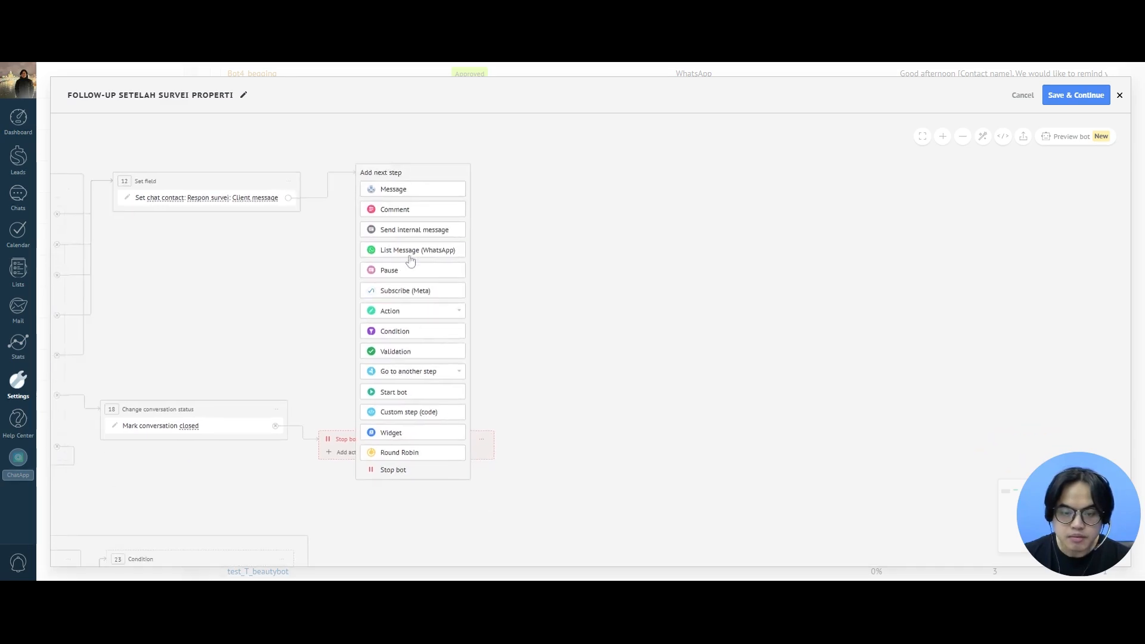
click(410, 257)
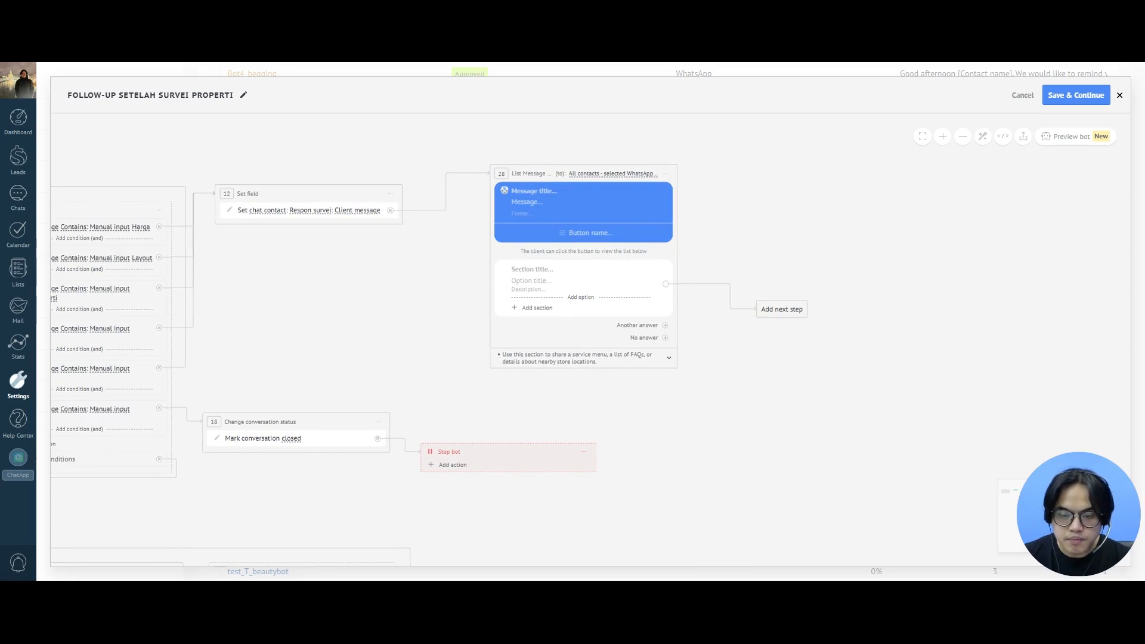
text(Mengerti! Terima kasih atas ulasannya. Apakah kamu ingin kami mencarikan opsi lain yang lebih sesuai dengan preferensi kamu?Mengerti!)
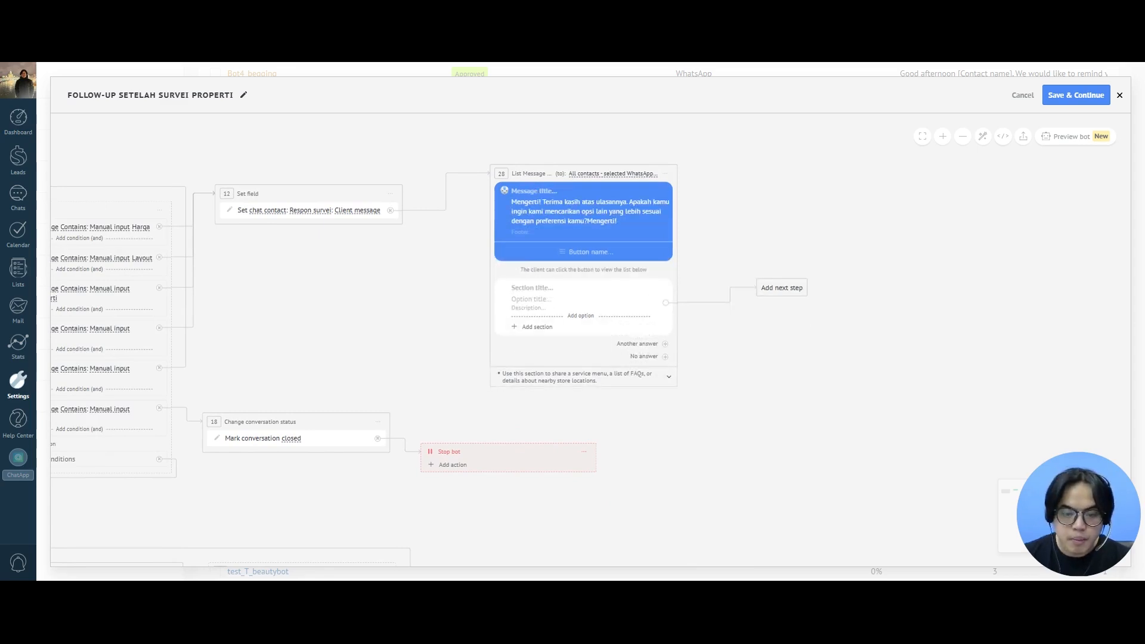
Name the new list's button "Pilih jawaban 👇" and fill a "Jawaban" section with options "Ya, silakan" and "Tidak, terima kasih".
click(587, 252)
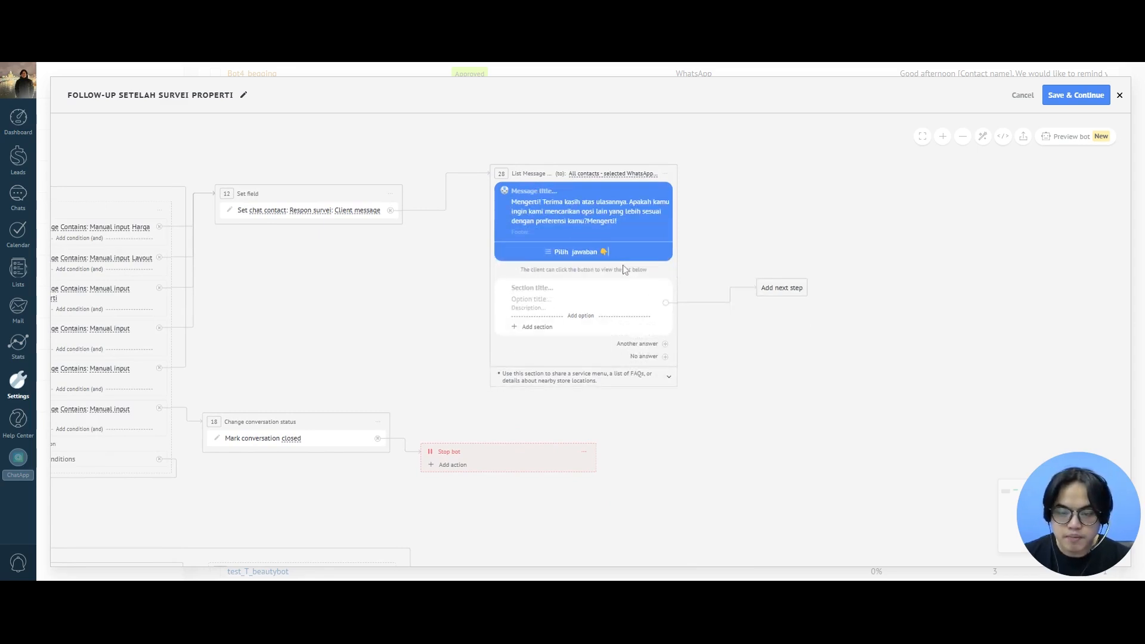
click(532, 287)
text(Jawaban)
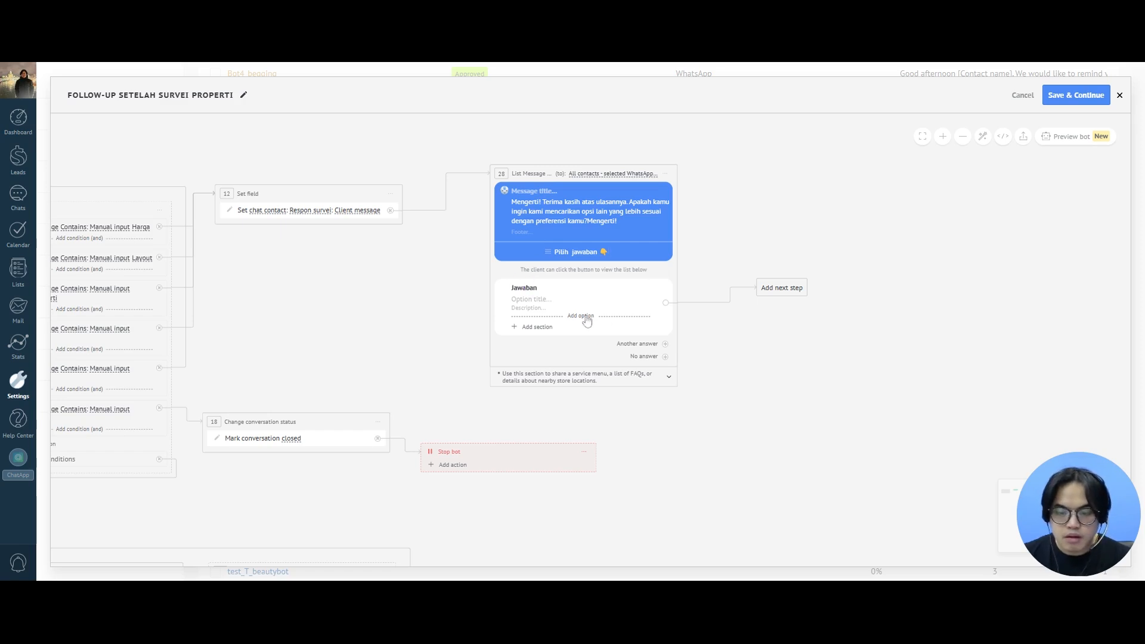
click(582, 316)
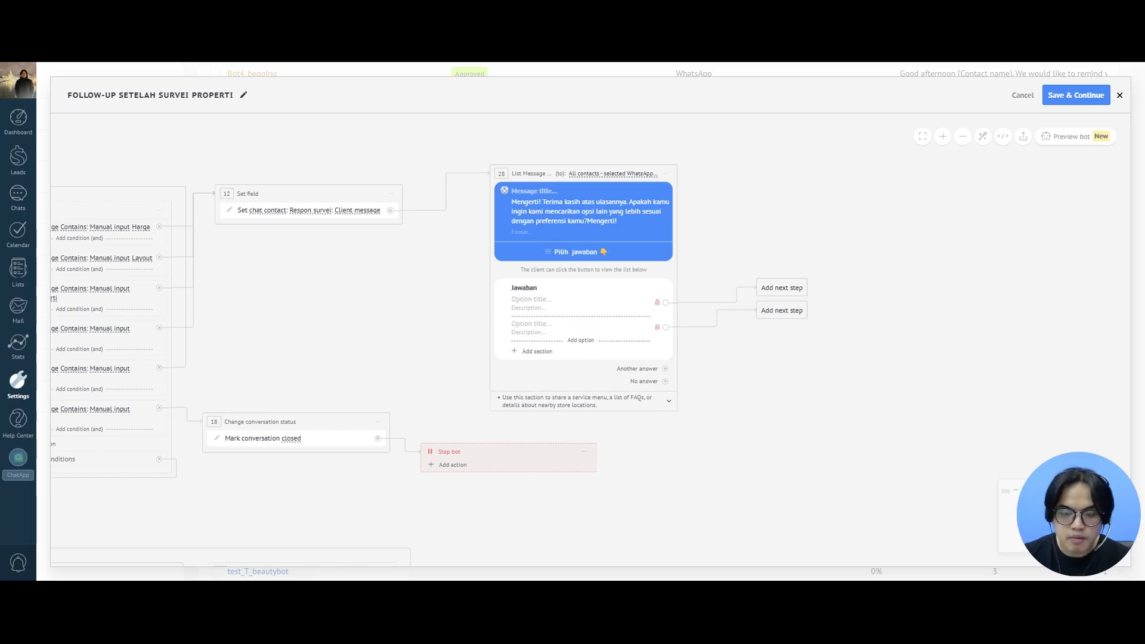
click(532, 299)
text(Ya, silakan)
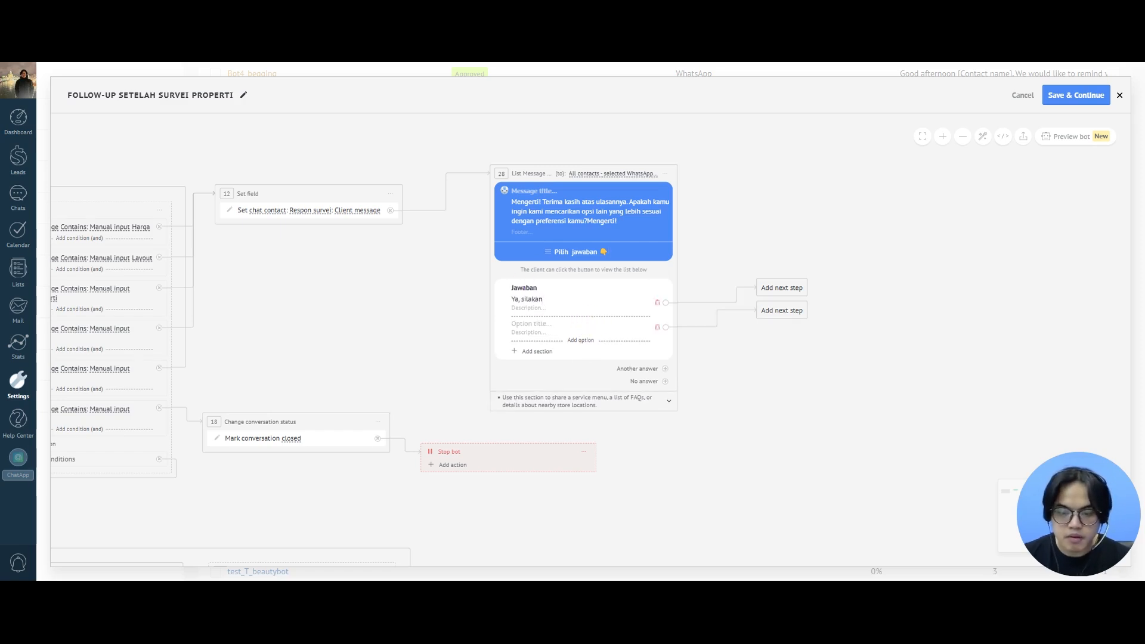
click(539, 324)
text(Tidak, terima kasih)
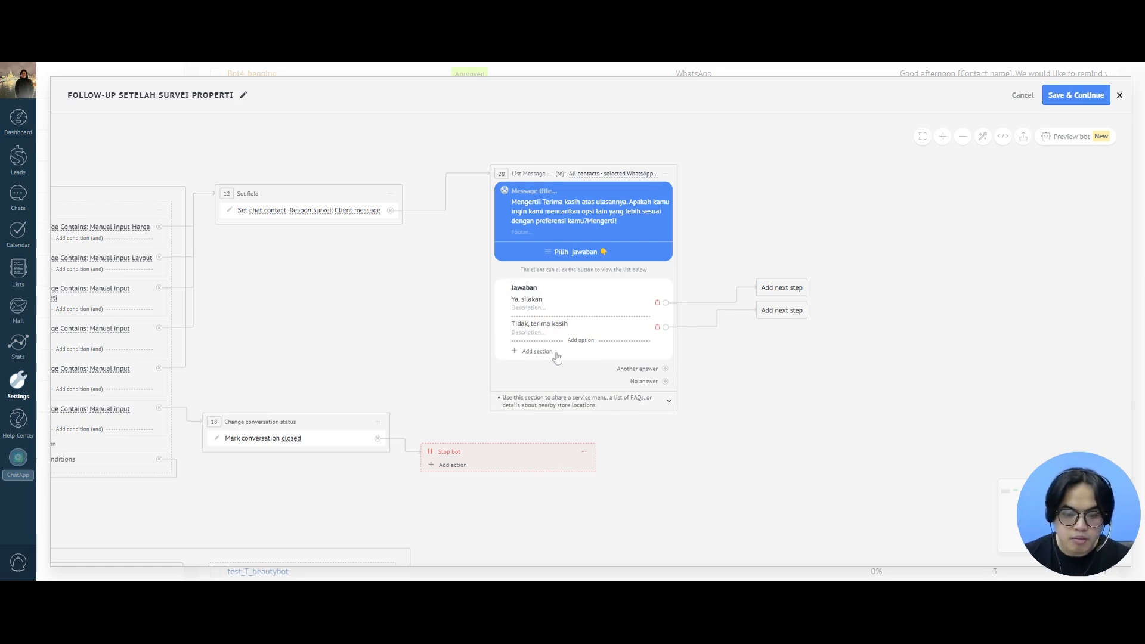
Add a second section "Opsi lain" to the new list with the options "Kembali" and "Berhenti".
click(537, 351)
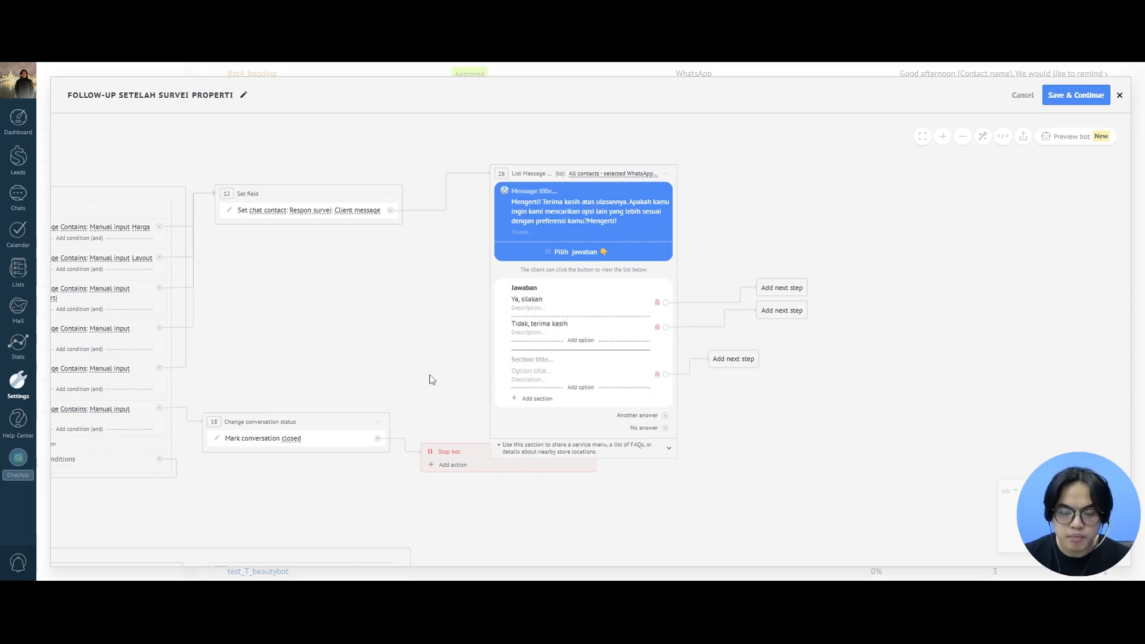
click(549, 359)
text(Opsi lain)
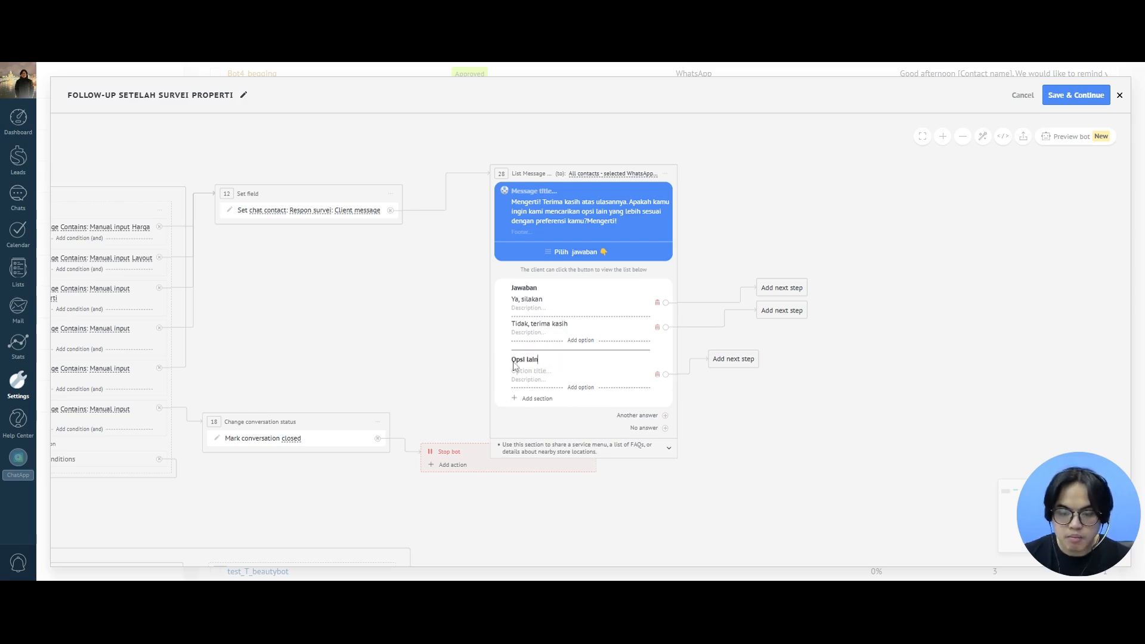
click(537, 370)
text(KembaliKembali)
key(BackSpace)
click(580, 387)
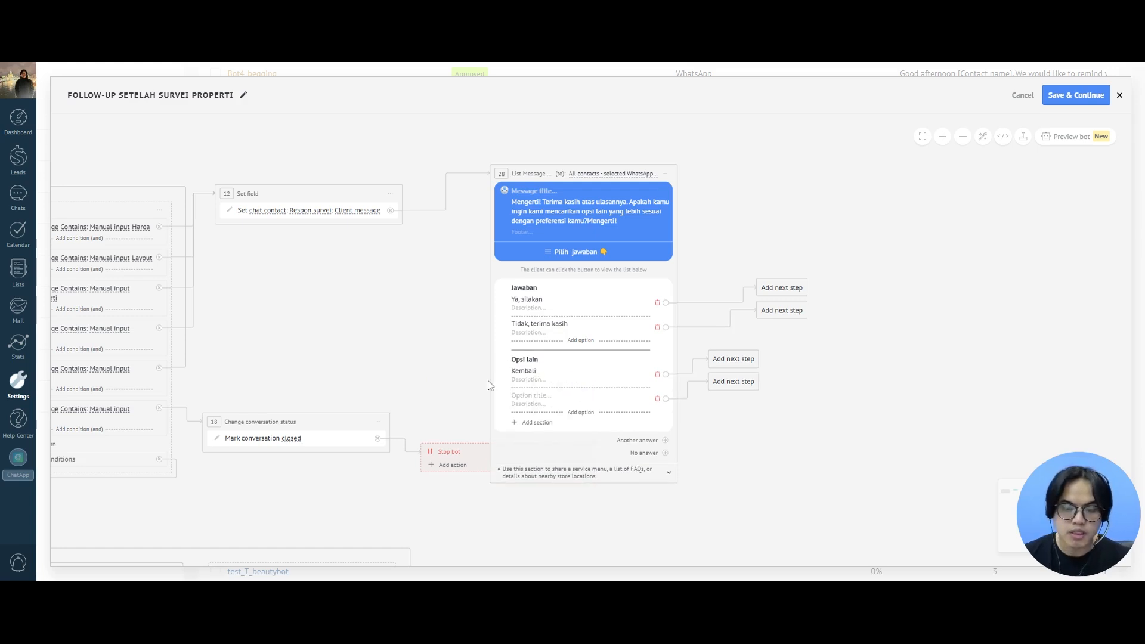
click(536, 396)
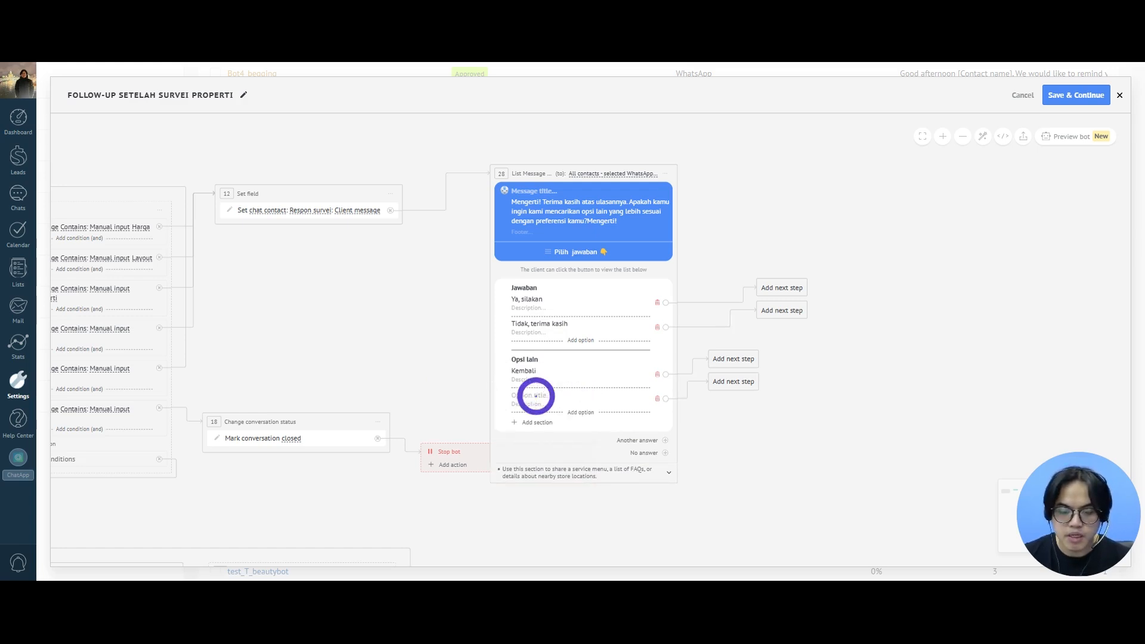
text(Berhenti)
Add a Condition step after the new list message and connect all four of its options to it.
drag(731, 423, 631, 402)
scroll(632, 400, down, 1)
drag(755, 378, 565, 341)
drag(621, 237, 557, 250)
drag(456, 243, 438, 186)
click(439, 186)
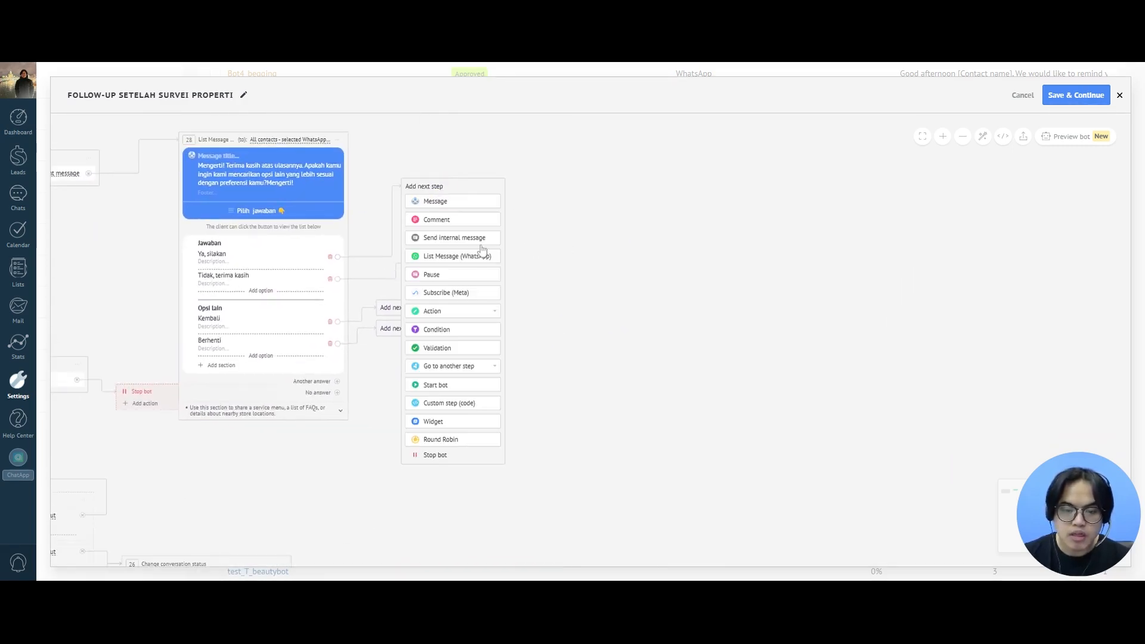
click(439, 330)
drag(503, 307, 557, 247)
drag(514, 327, 549, 225)
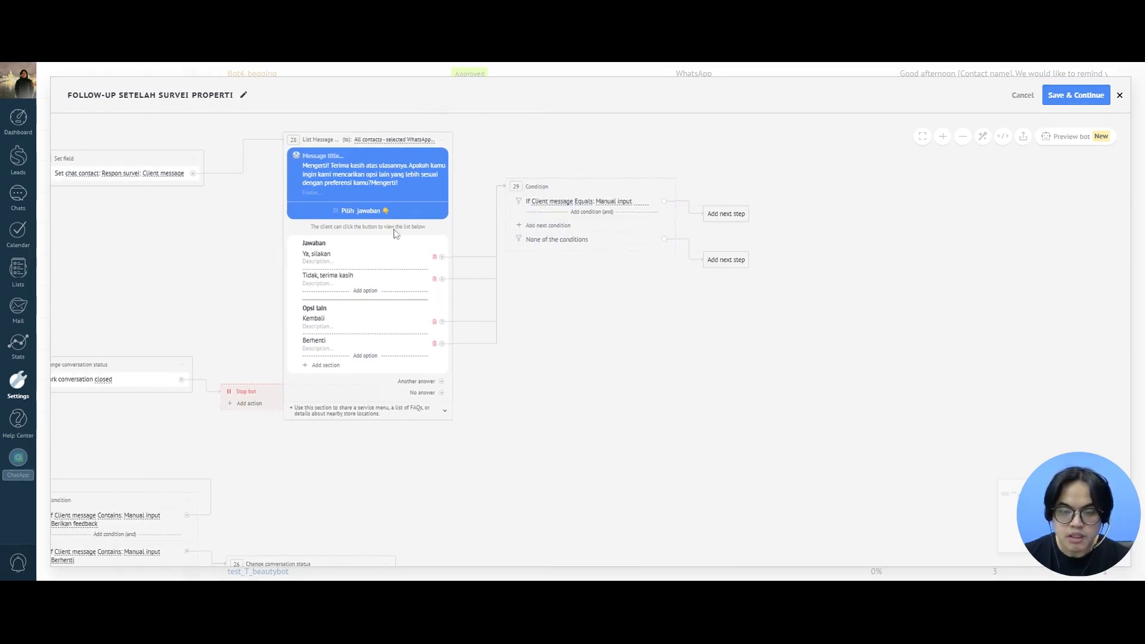
Add three more conditions to the Condition step that follows the "Ya, silakan" / "Tidak, terima kasih" list message.
click(549, 226)
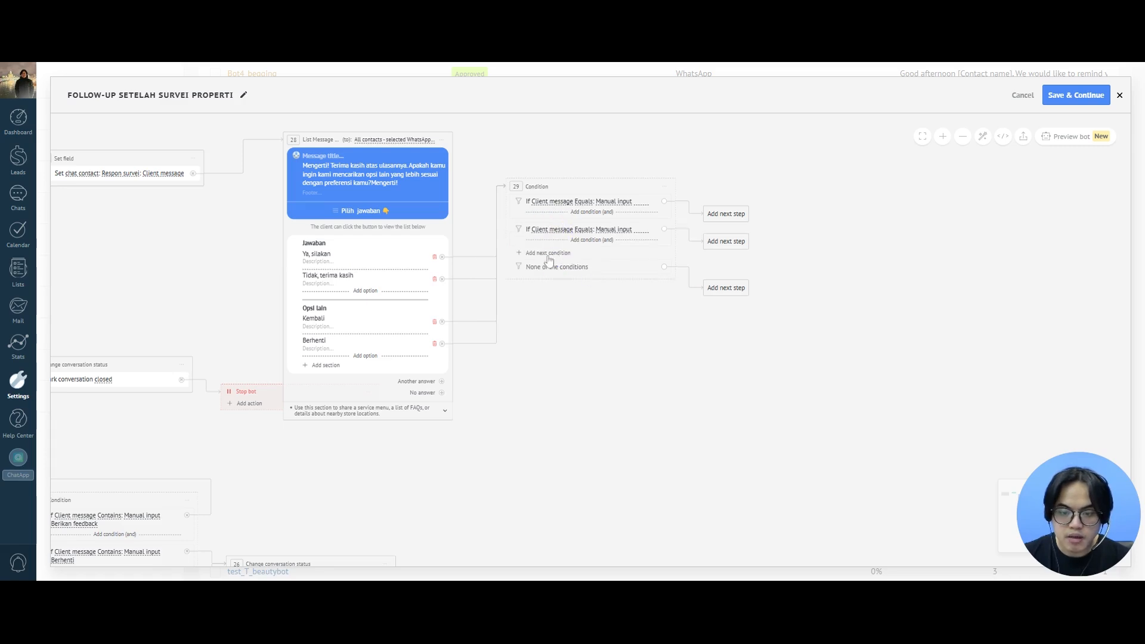
click(549, 254)
click(549, 282)
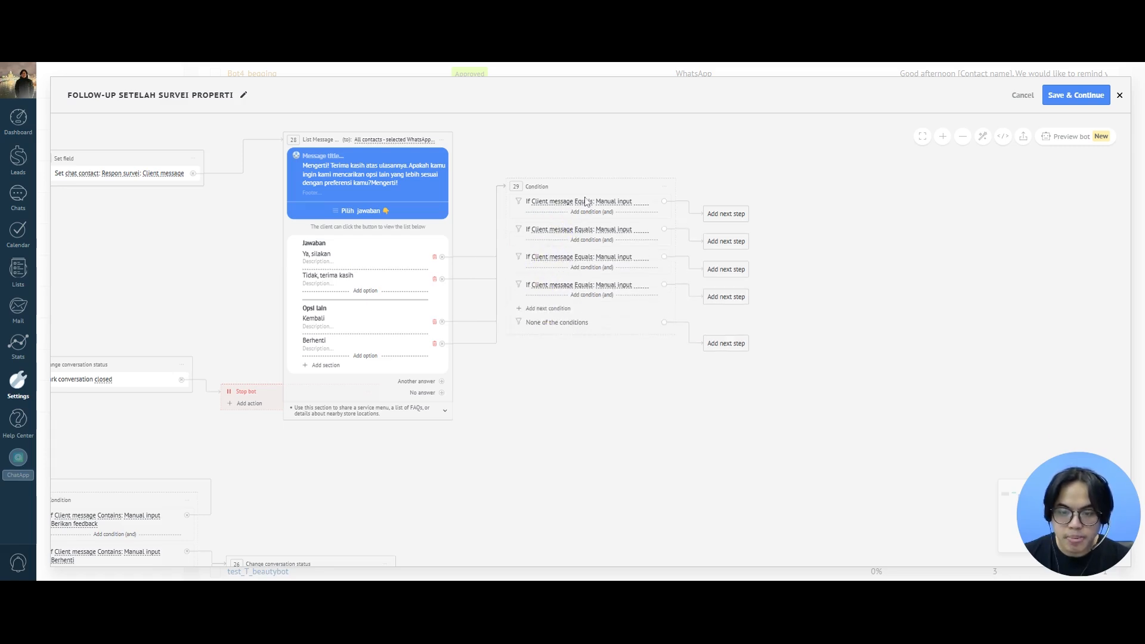
Set the client message comparison to Contains in all four conditions of the new Condition step.
click(586, 203)
click(604, 228)
click(580, 229)
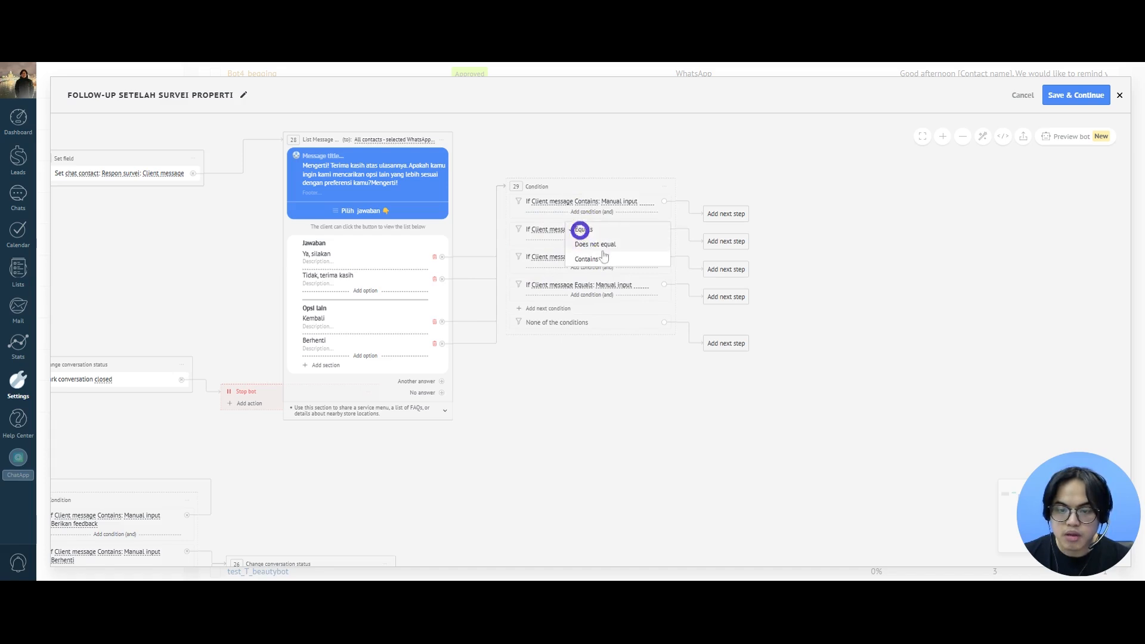
click(594, 257)
click(592, 258)
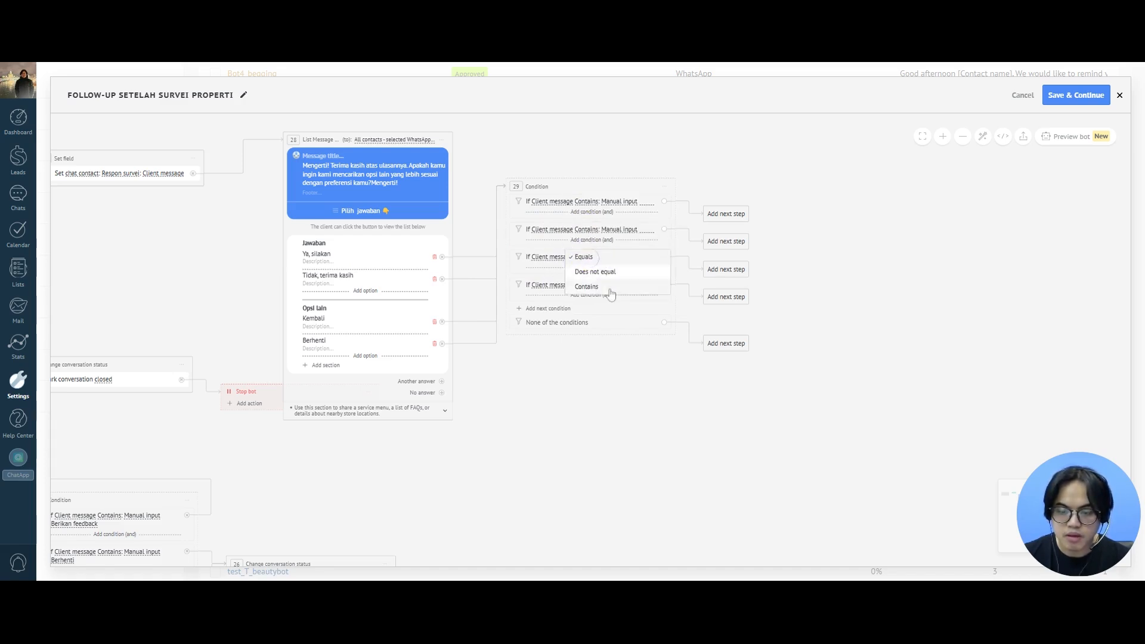
click(607, 289)
click(582, 285)
click(588, 314)
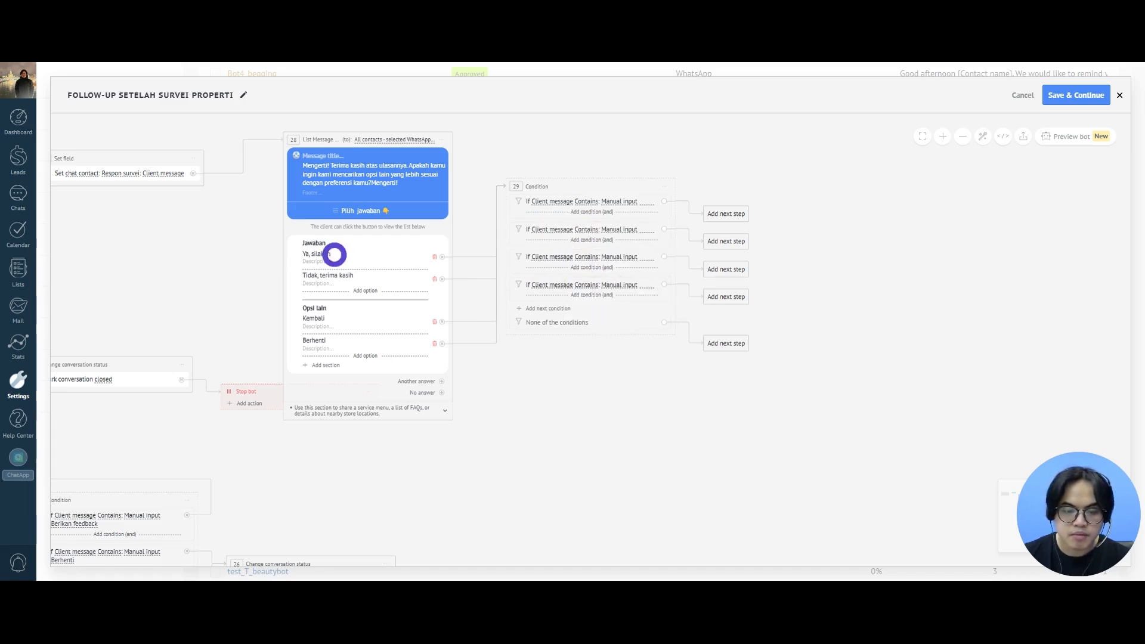
Copy the list's answer options into the first two conditions as "Ya, silakan" and "Tidak, terima kasih".
double_click(322, 254)
key(ctrl+c)
click(636, 201)
key(ctrl+v)
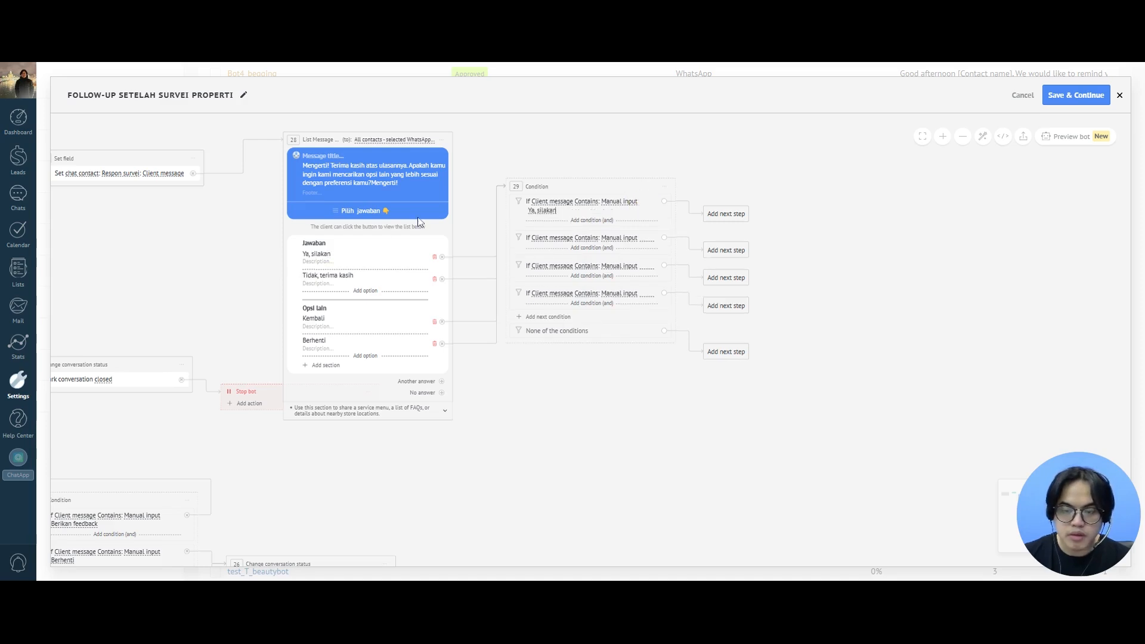
drag(354, 276, 286, 284)
key(ctrl+c)
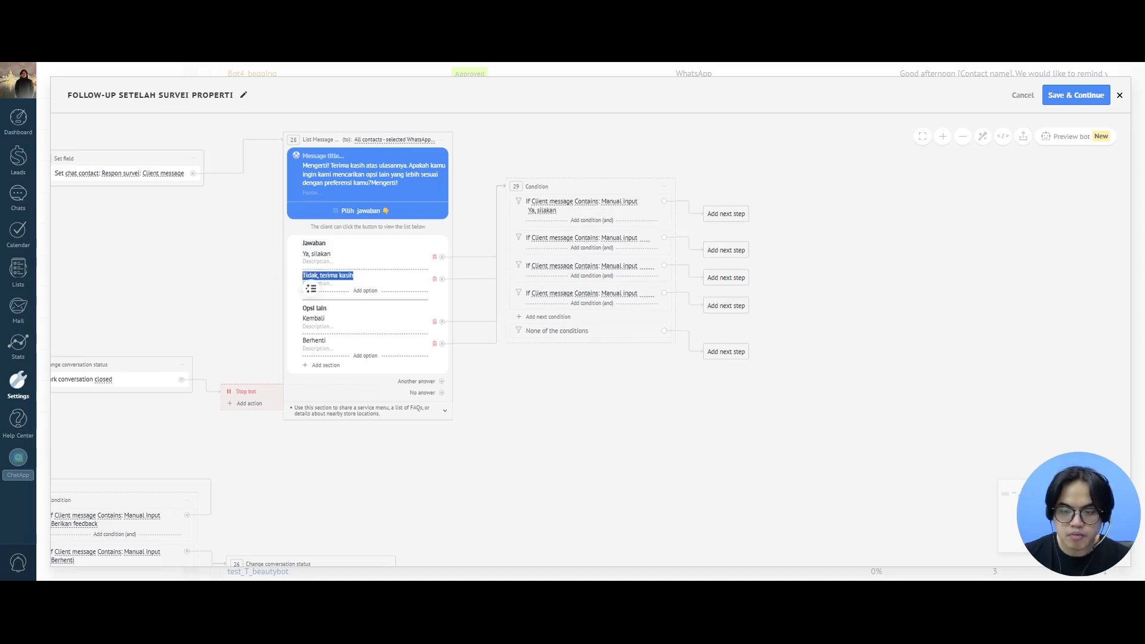
click(645, 239)
key(ctrl+v)
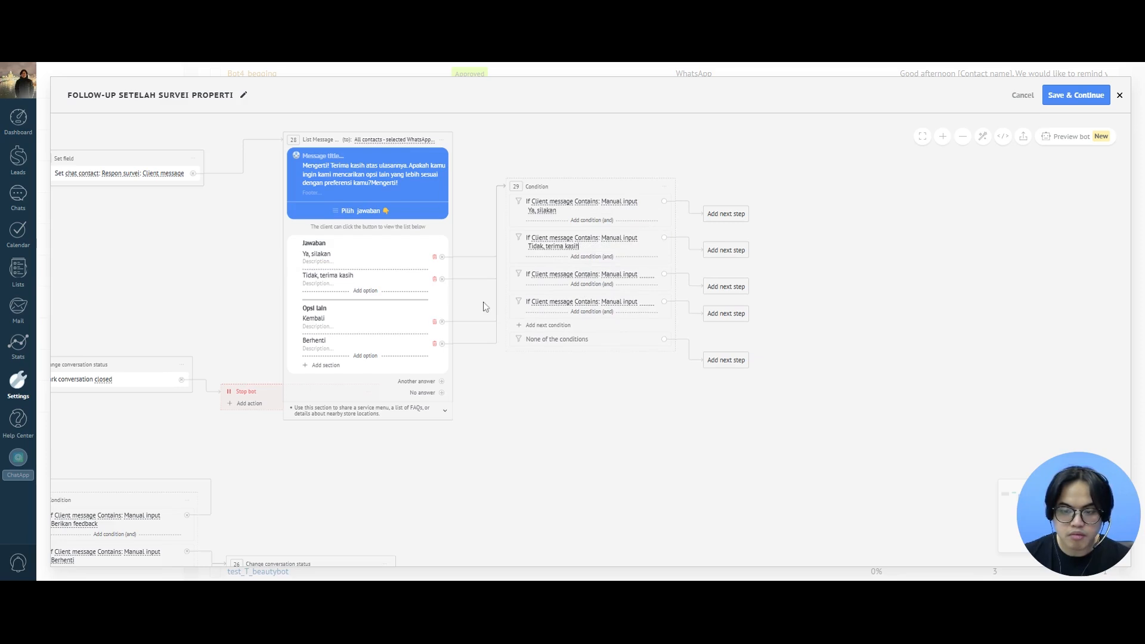
Fill the third and fourth conditions with the values "Kembali" and "Berhenti" from the list's options.
drag(347, 319, 273, 349)
key(ctrl+c)
click(642, 275)
text(Kembali)
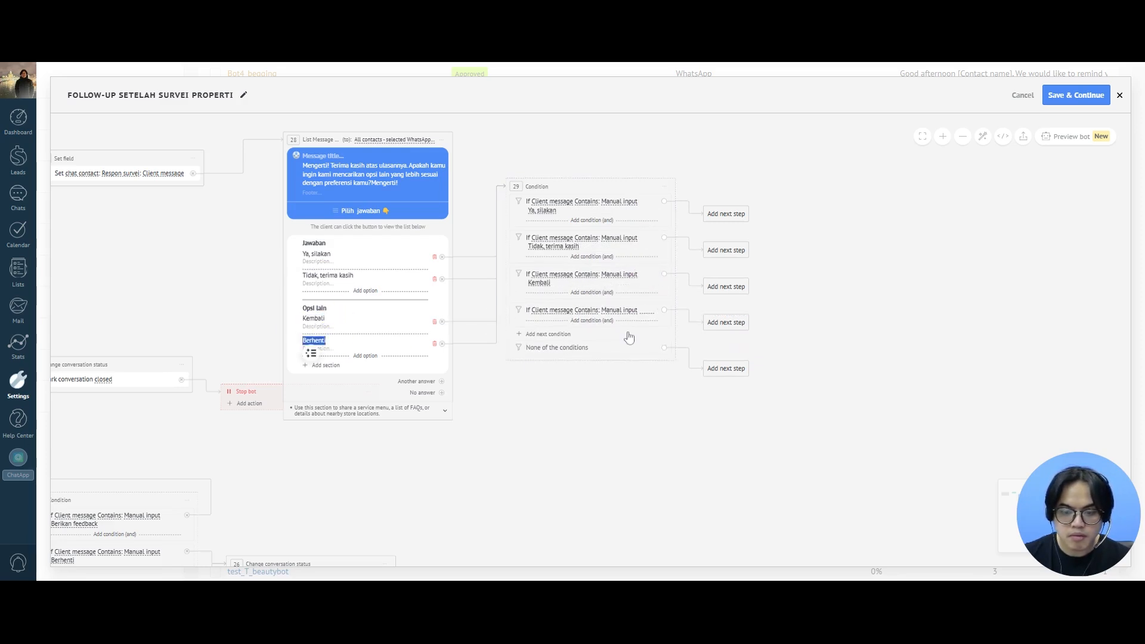
click(646, 311)
key(ctrl+v)
After the new "Berhenti" condition, add a Change conversation status step marking it closed, followed by Stop bot.
scroll(657, 414, right, 5)
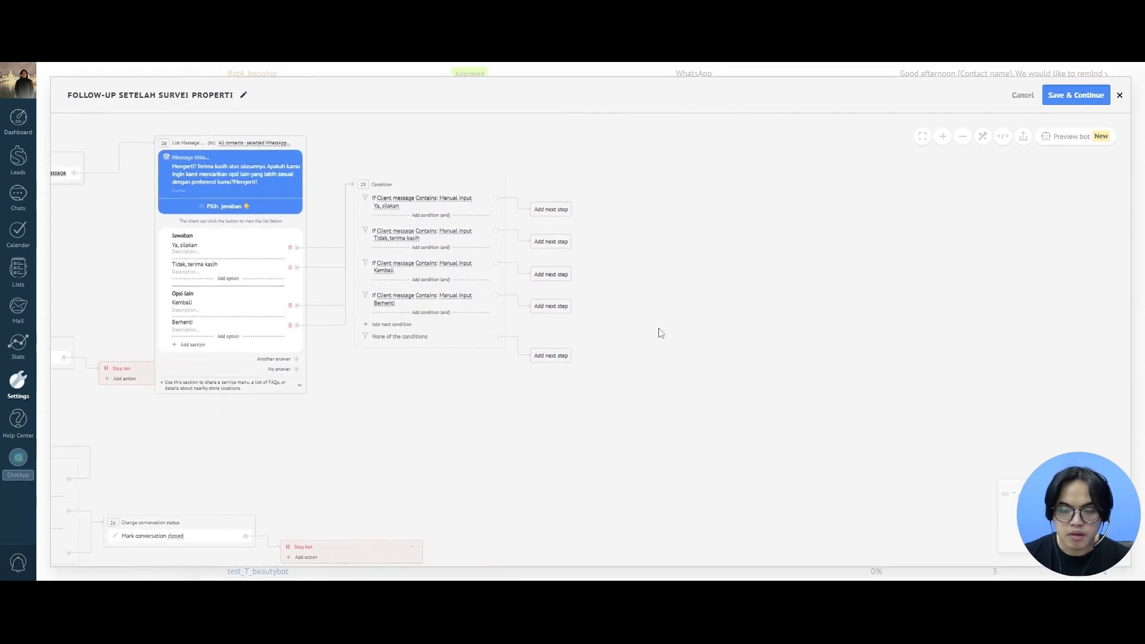
scroll(552, 248, down, 3)
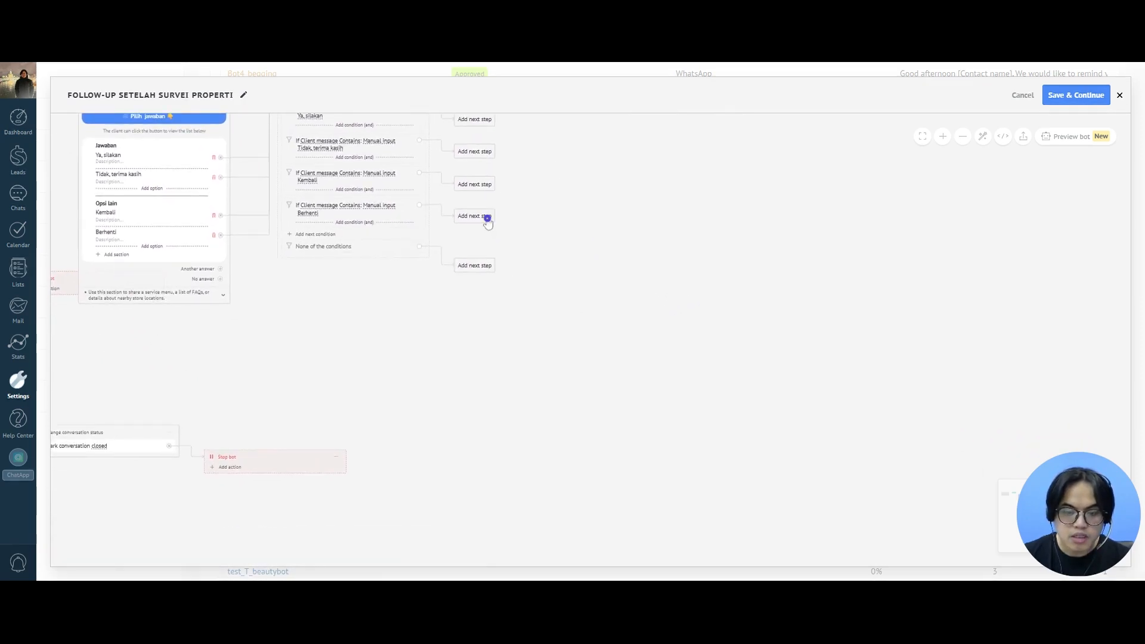
click(503, 275)
scroll(619, 256, right, 2)
click(460, 313)
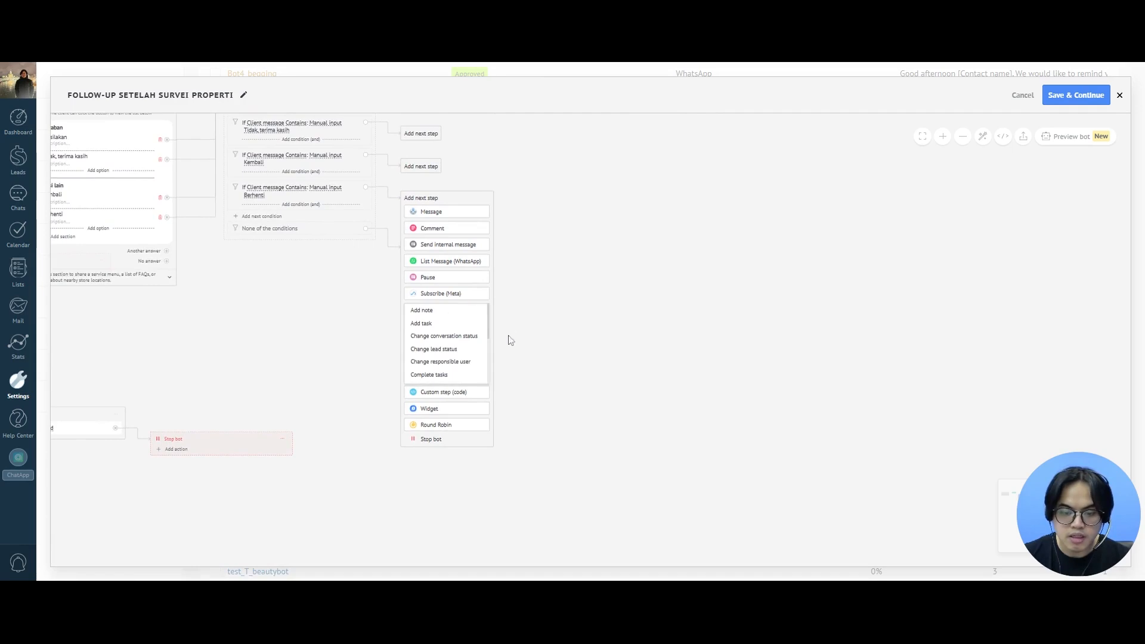
click(466, 336)
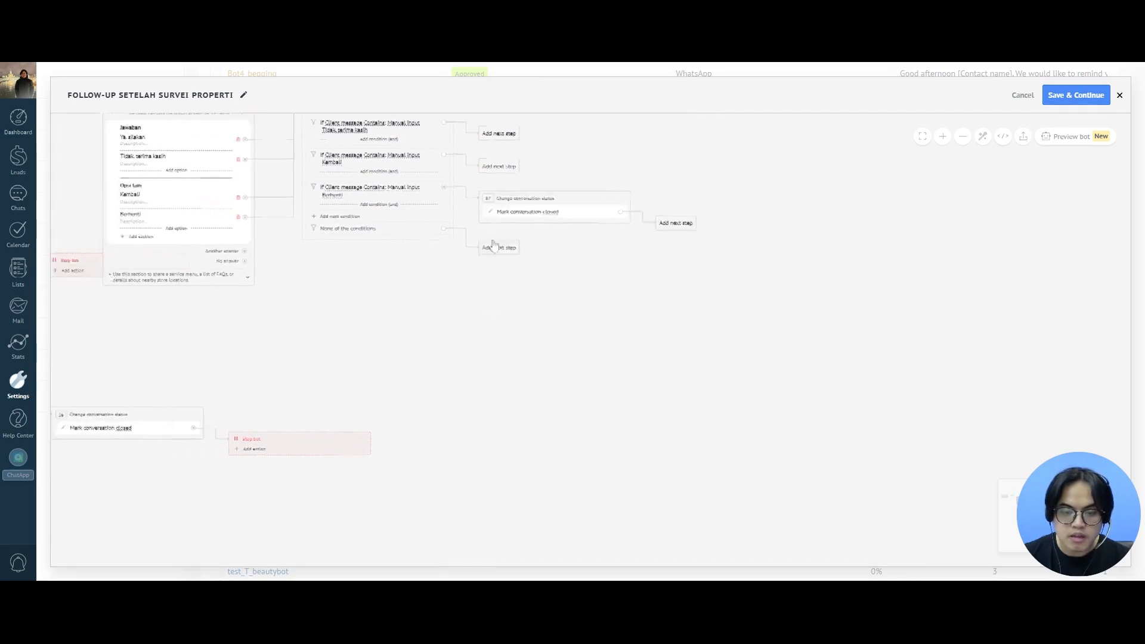
click(655, 217)
click(645, 441)
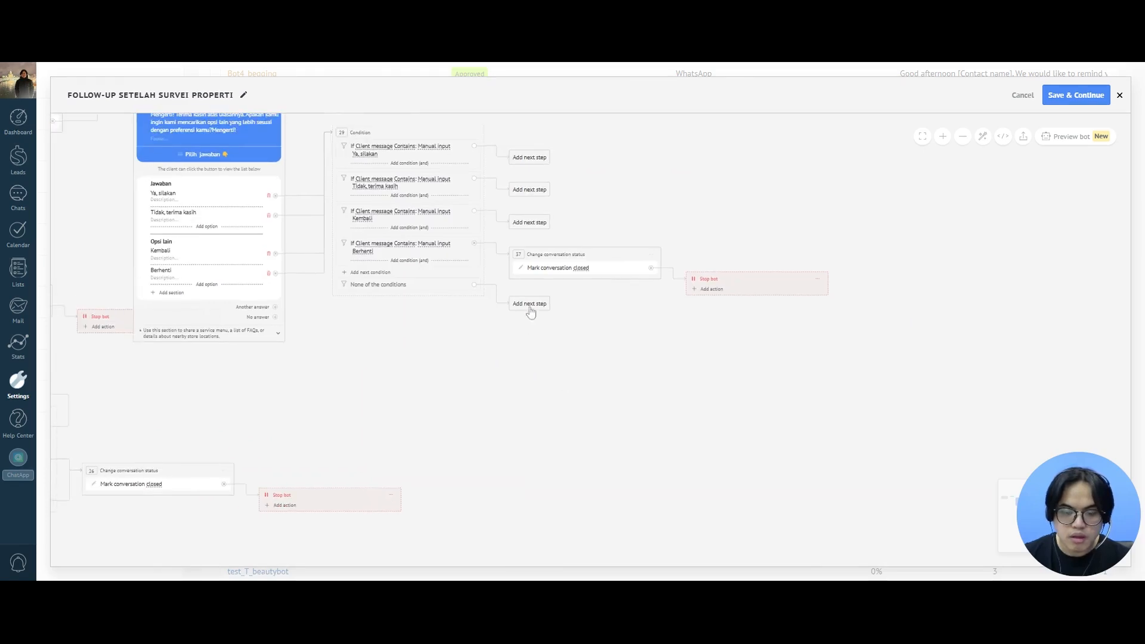
Connect the "None of the conditions" branch to the Change conversation status step used by the "Berhenti" condition.
drag(531, 310, 568, 275)
drag(566, 326, 548, 368)
drag(716, 359, 727, 383)
drag(628, 306, 703, 296)
scroll(702, 296, down, 2)
drag(688, 258, 780, 253)
drag(838, 374, 836, 375)
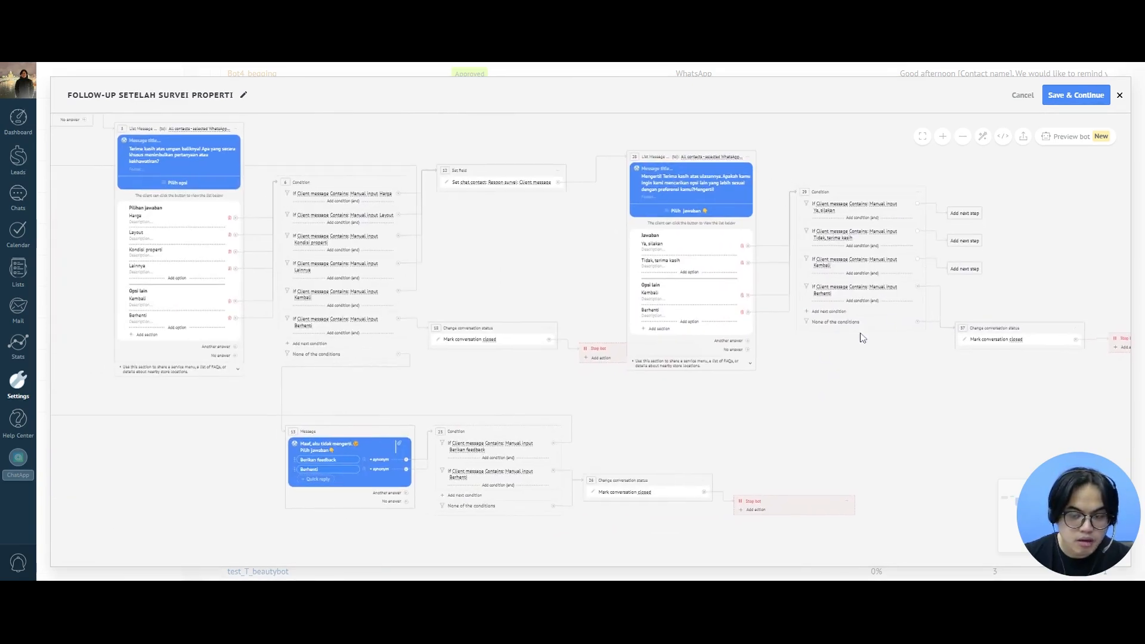
Connect the new Condition step's "Kembali" branch back to the earlier list message.
drag(963, 271, 506, 280)
drag(554, 242, 654, 312)
scroll(226, 205, up, 2)
drag(416, 181, 489, 215)
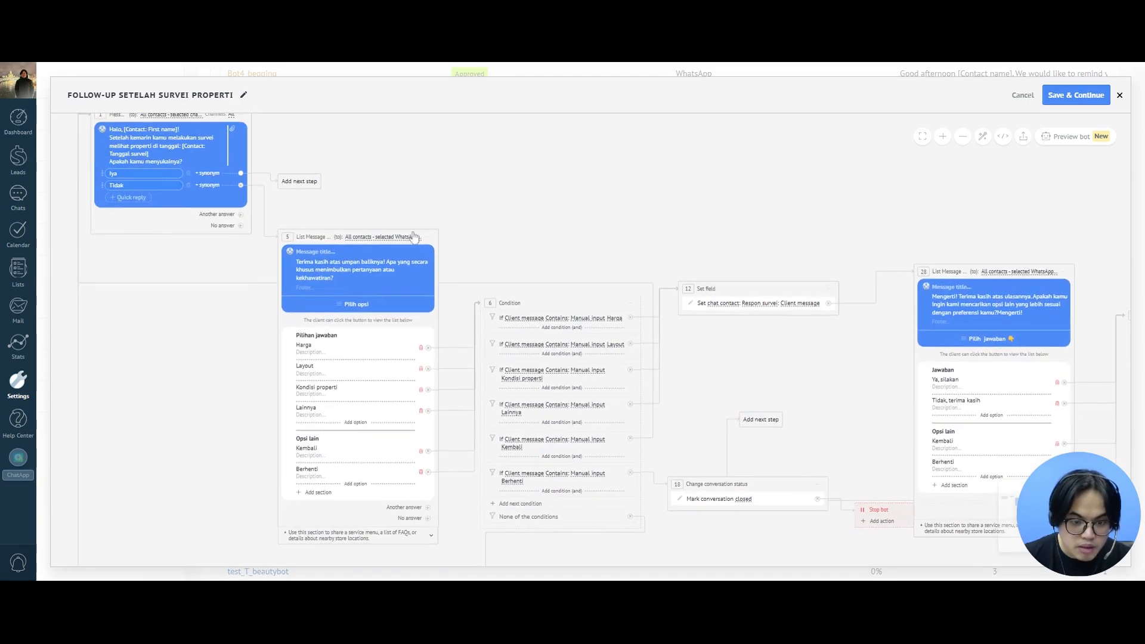
drag(638, 288, 618, 246)
drag(725, 378, 401, 324)
scroll(727, 336, down, 3)
drag(736, 335, 369, 332)
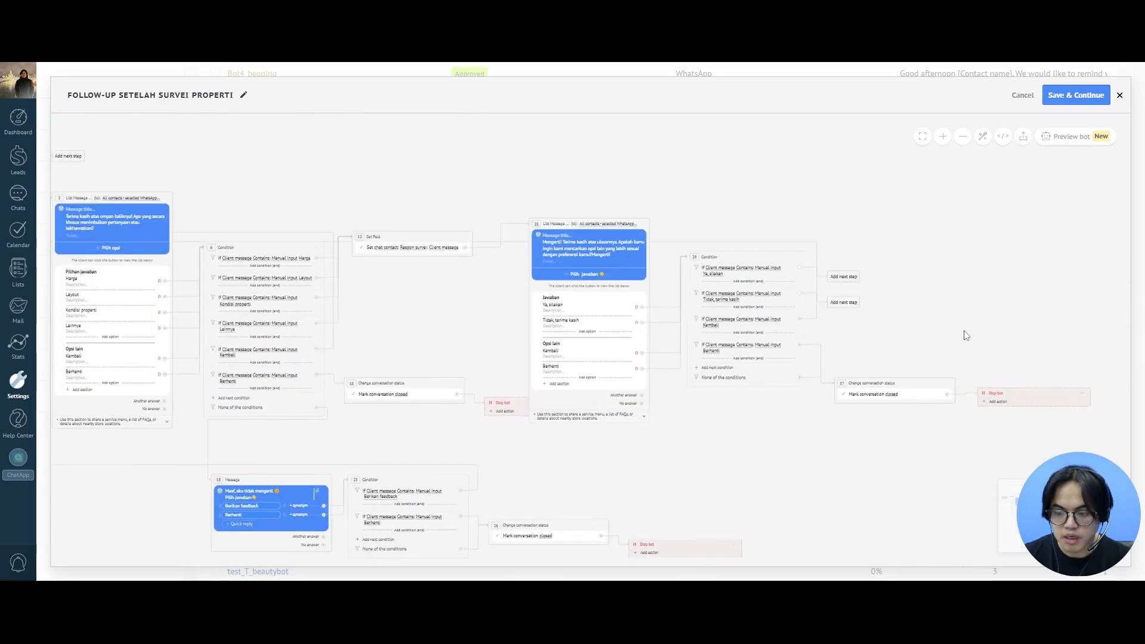
Space out the open next-step blocks of the "Tidak, terima kasih" and "Ya, silakan" conditions.
mouse_move(964, 332)
mouse_down()
mouse_move(575, 317)
mouse_move(532, 303)
mouse_up()
drag(405, 263, 424, 245)
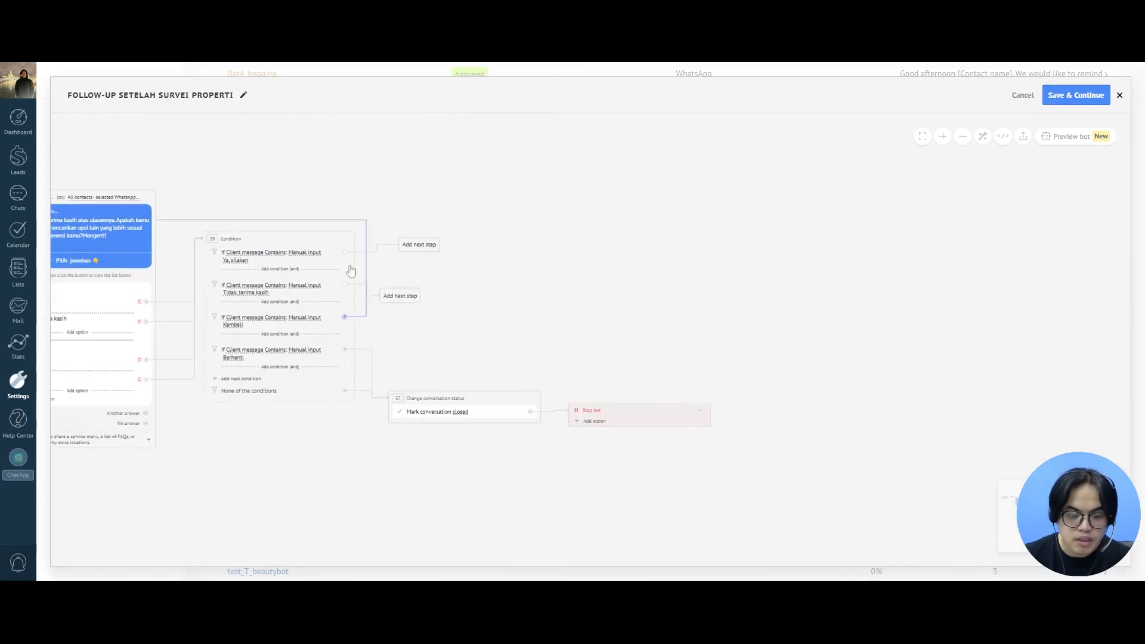
drag(406, 298, 472, 305)
drag(615, 323, 601, 327)
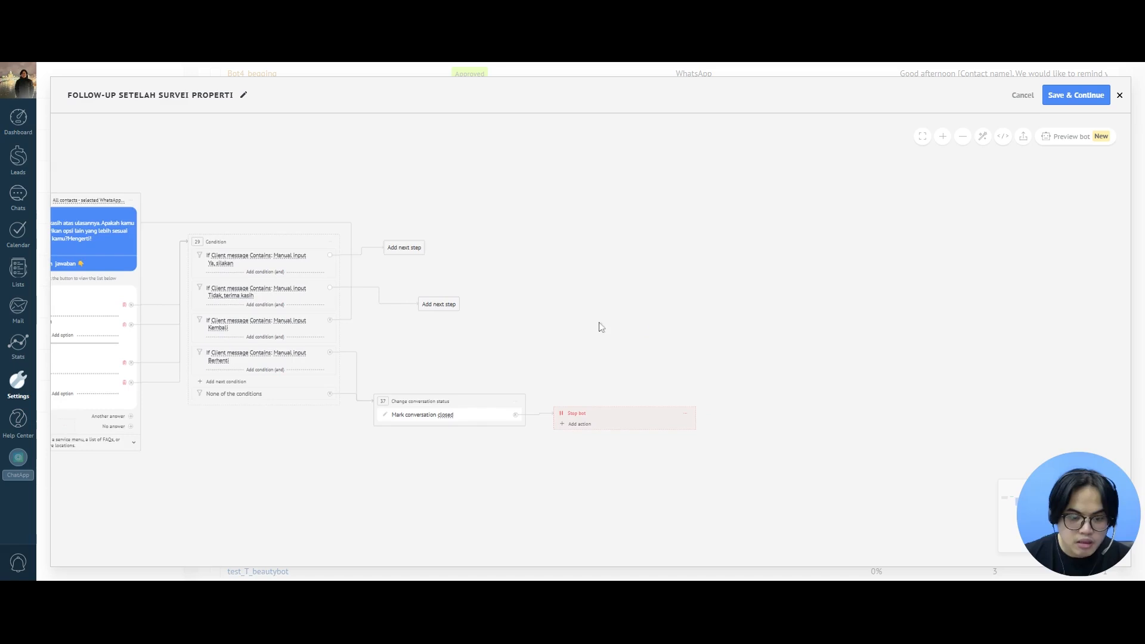
drag(405, 249, 478, 236)
drag(750, 285, 687, 262)
Add a Message after "Ya, silakan": "Oke, kami akan mencari lebih banyak opsi berdasarkan umpan balik kamu. Manajer kami akan menghubungi kamu kembali.".
click(417, 219)
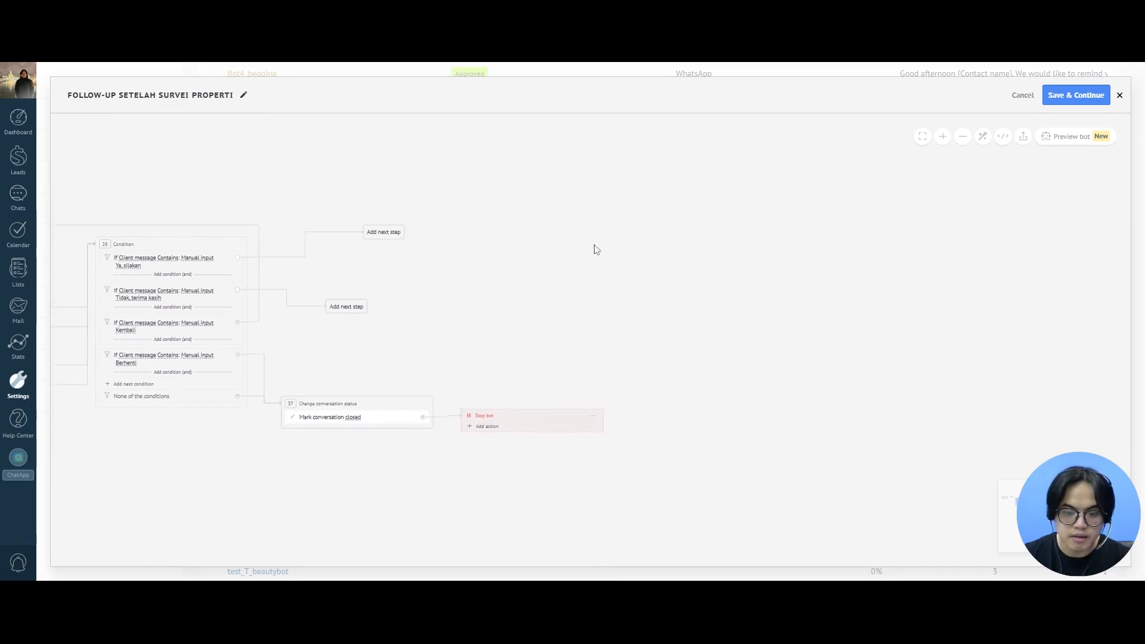
click(377, 243)
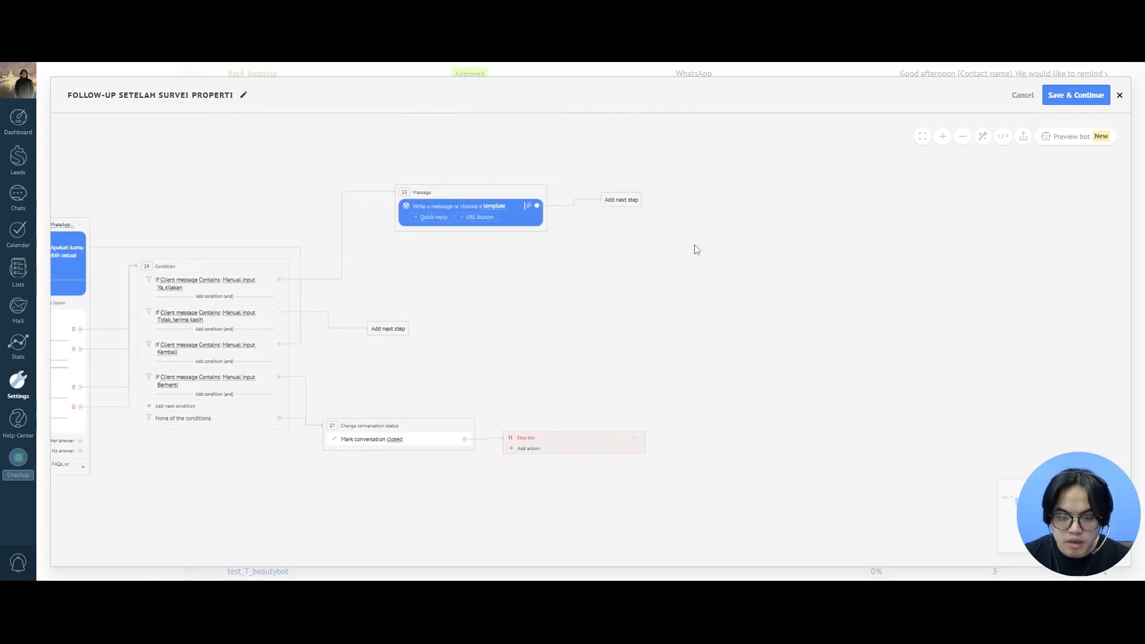
text(Oke, kami akan mencari lebih banyak opsi berdasarkan umpan balik kamu. Manajer kami akan menghubungi kamu kembali.)
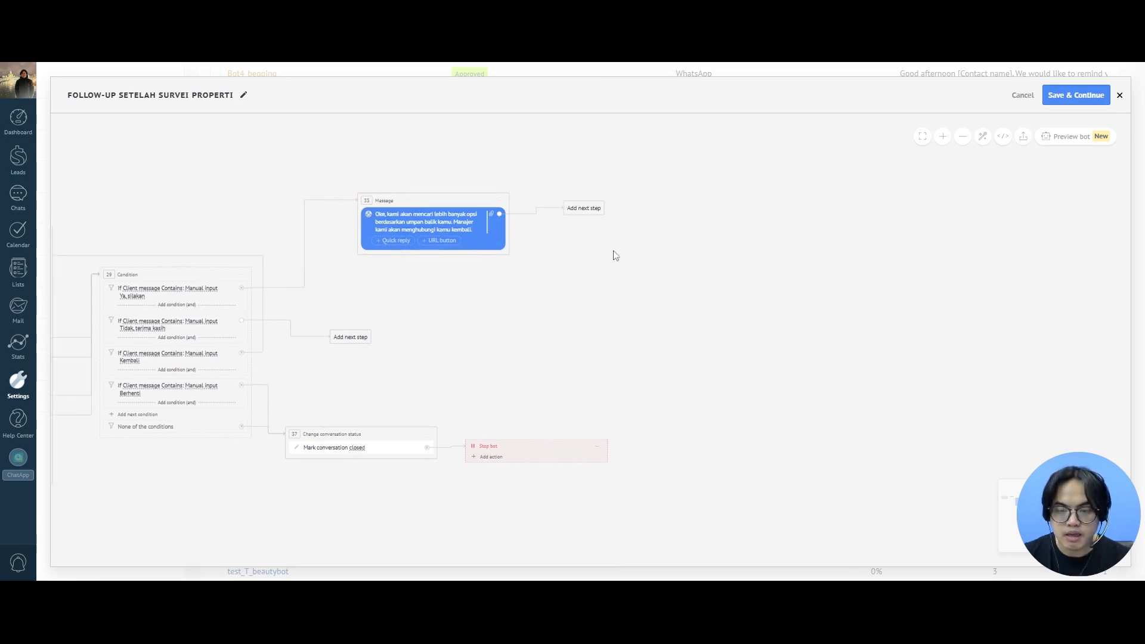
Add an Add task action after the "Ya, silakan" reply message with the comment "Dapatkan dan lihat opsi properti baru".
click(584, 209)
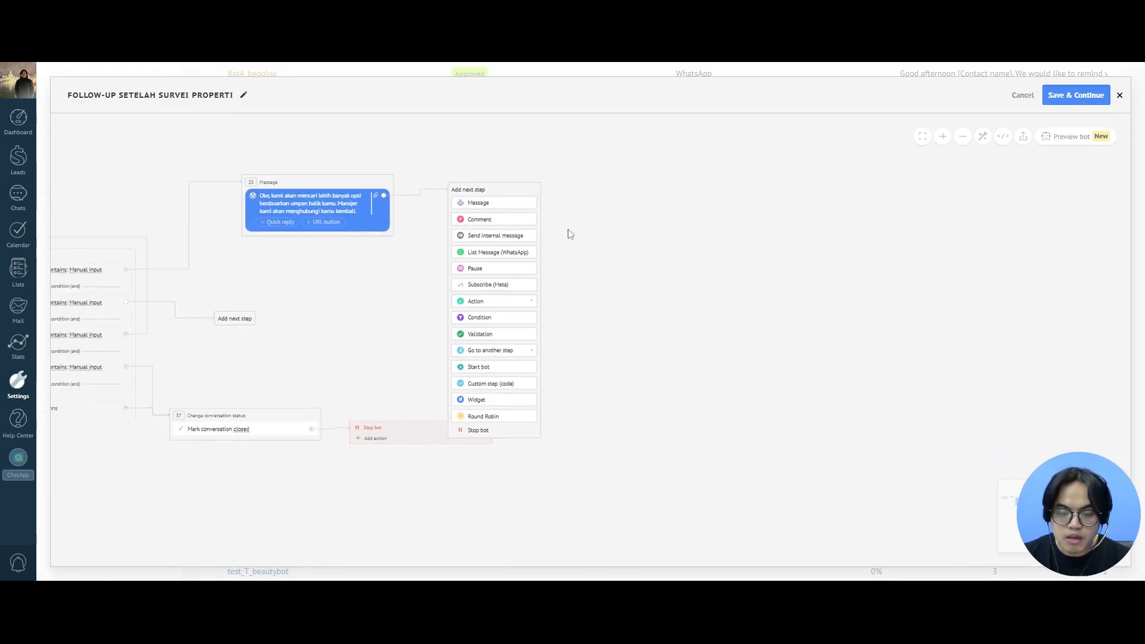
click(483, 301)
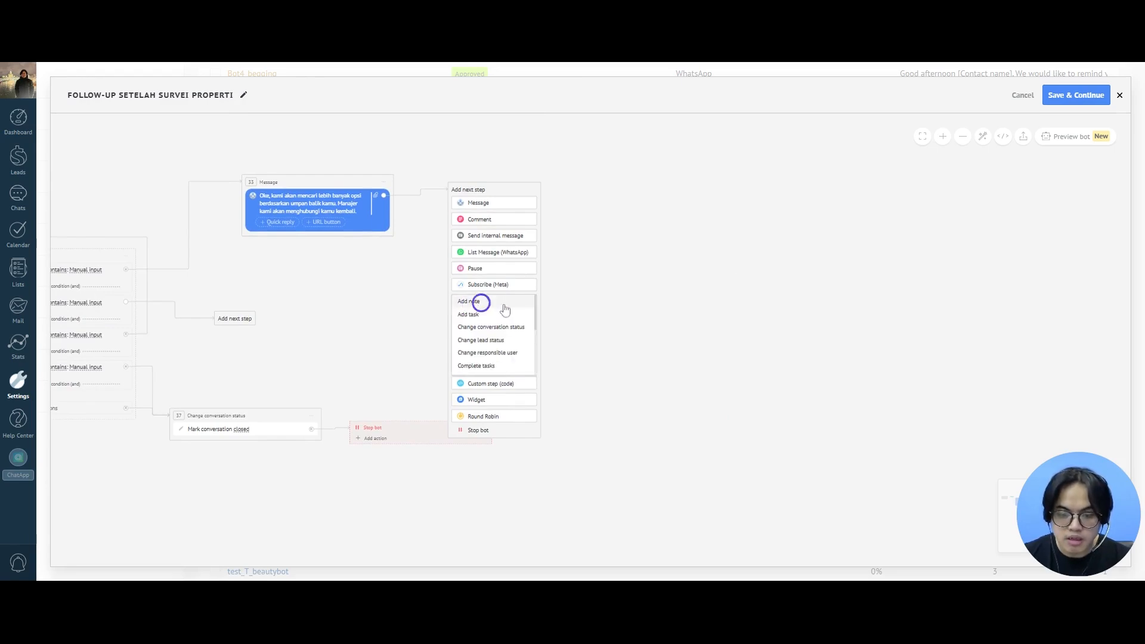
click(472, 317)
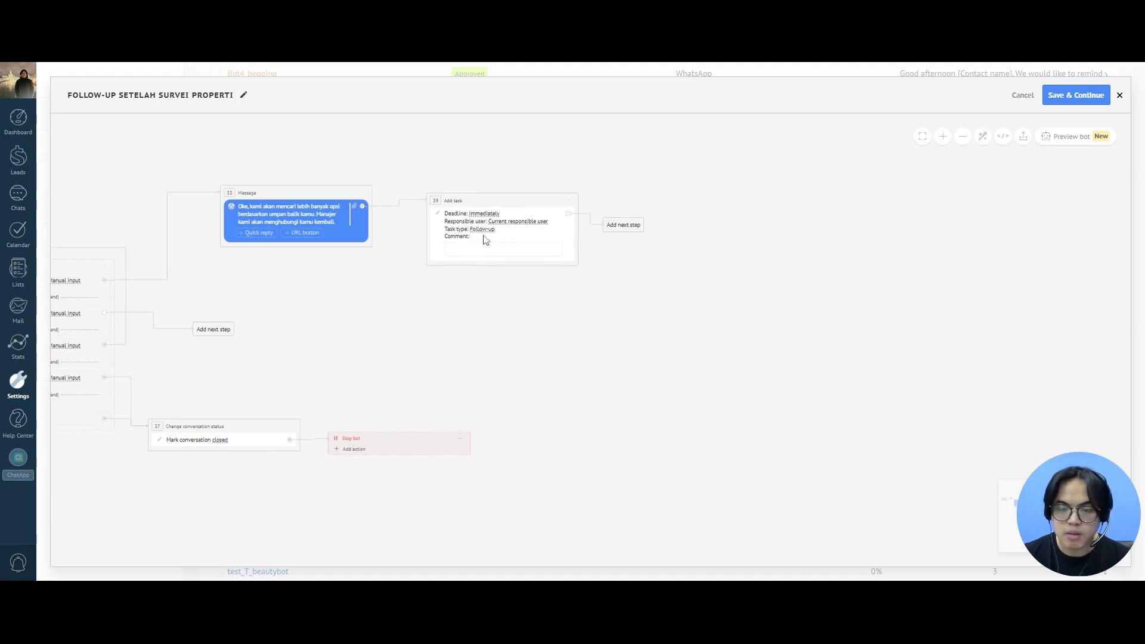
click(449, 249)
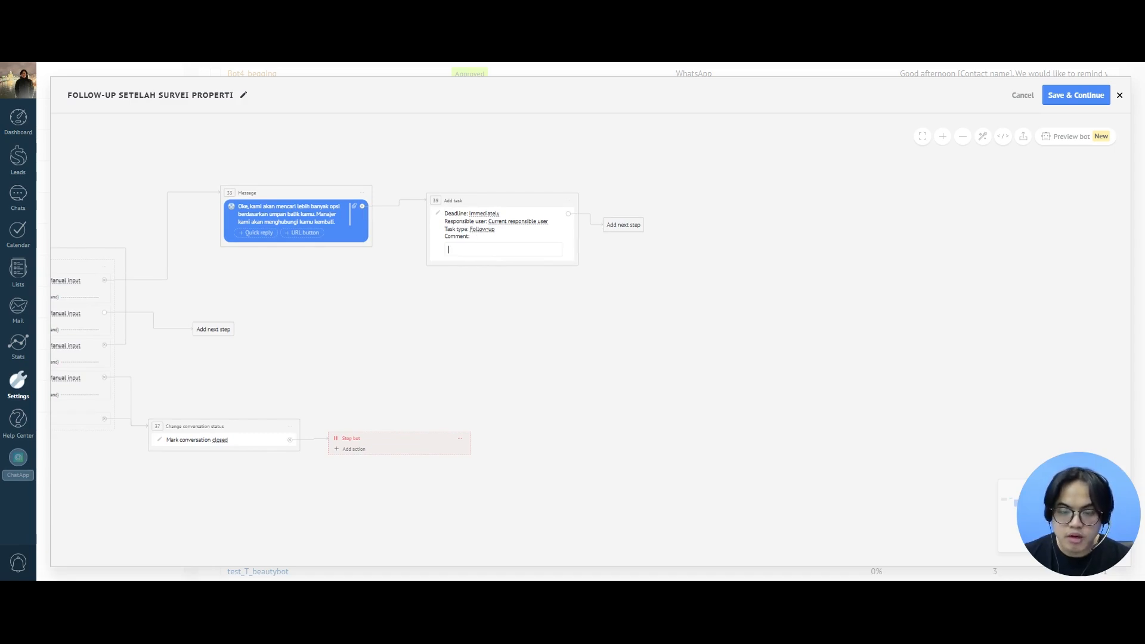
text(Dapatkan dan lihat opsi properti baru)
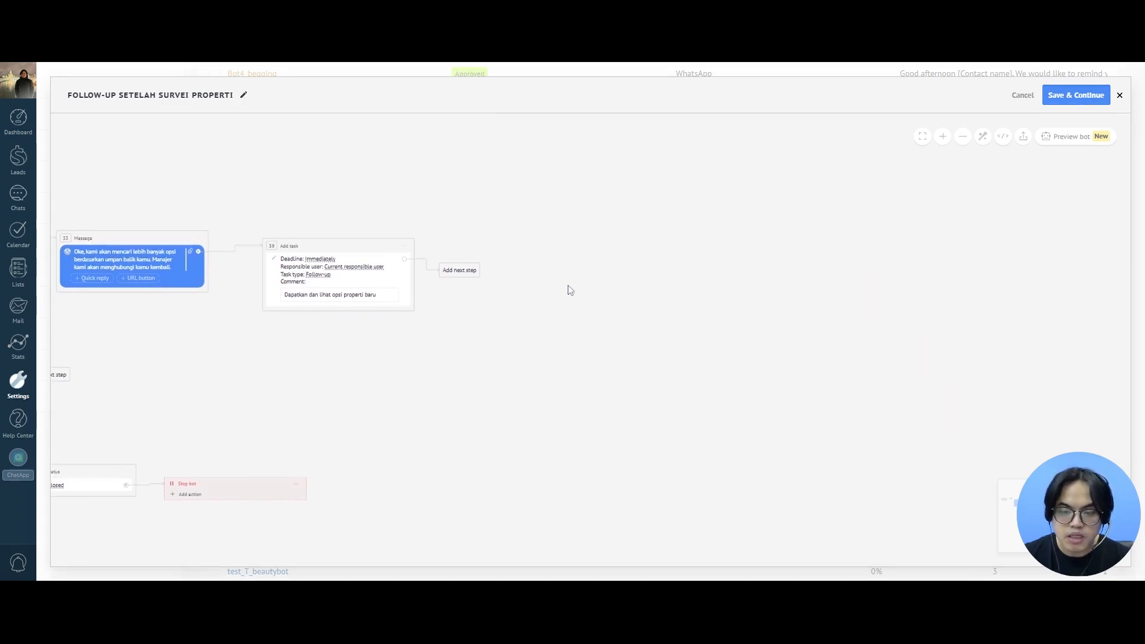
After the task, add a Change conversation status action marking the conversation closed, and end that branch with Stop bot.
click(487, 255)
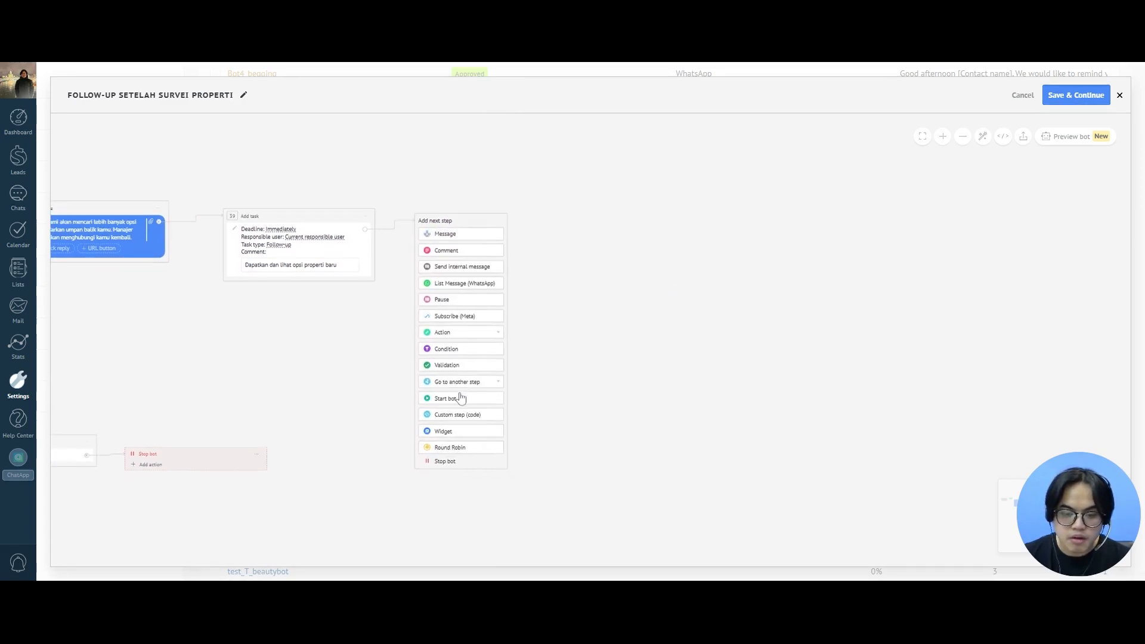
click(465, 333)
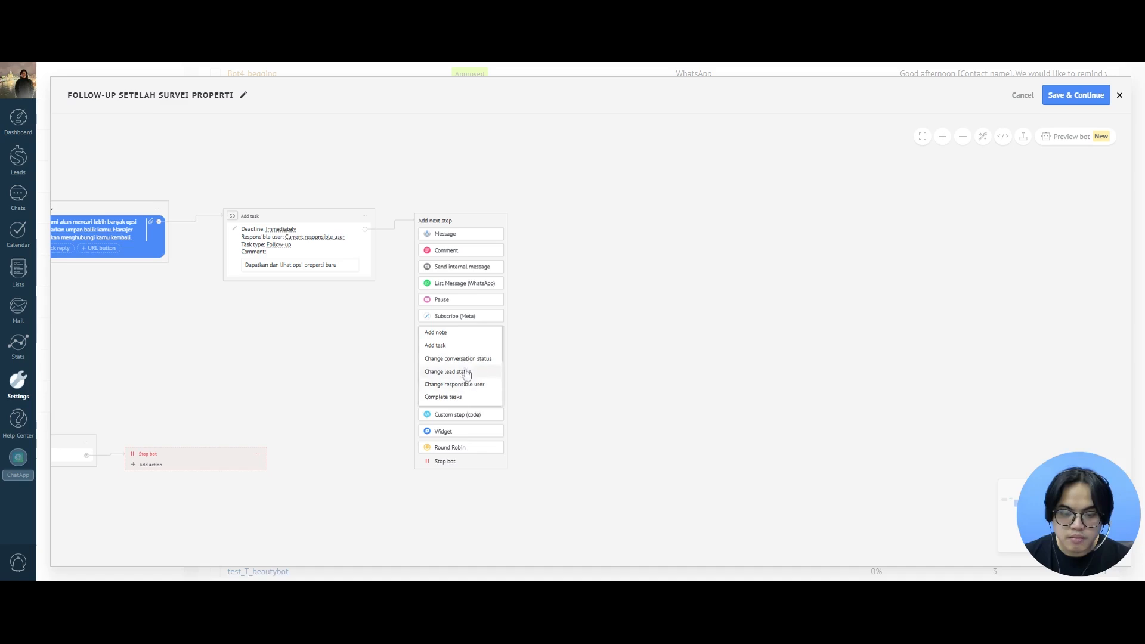
click(468, 359)
click(722, 253)
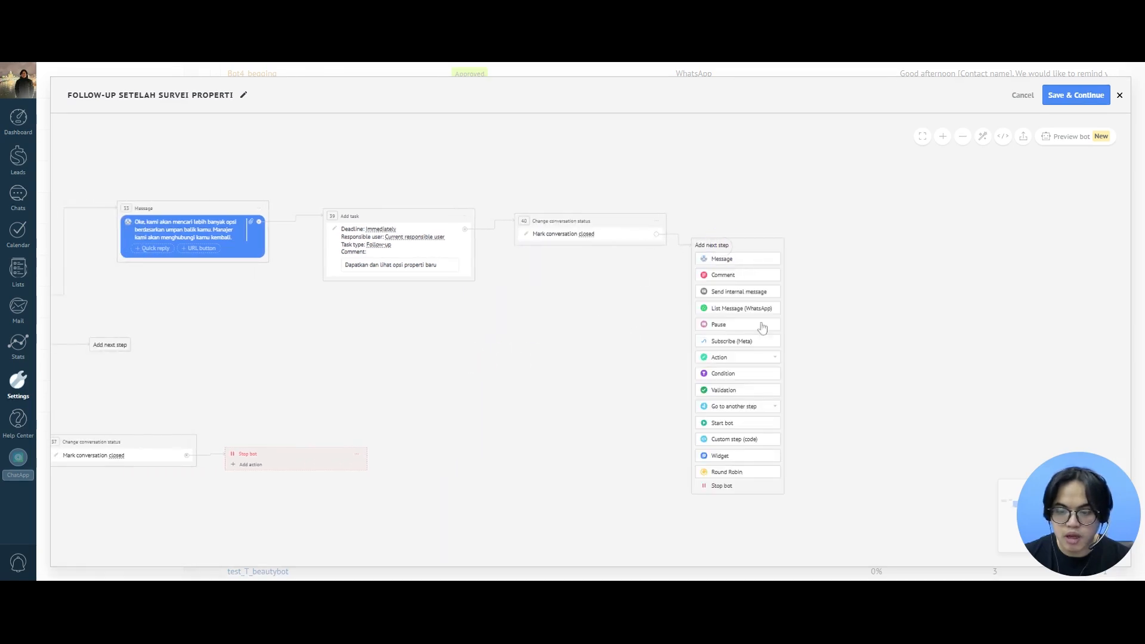
click(726, 481)
Add "Tidak, terima kasih" Message: "Saya mengerti dan saya menghargai kejujuran kamu. Jika kamu berubah pikiran atau memiliki preferensi khusus di masa mendatang, jangan ragu untuk menghubungi kami.".
drag(261, 356, 391, 335)
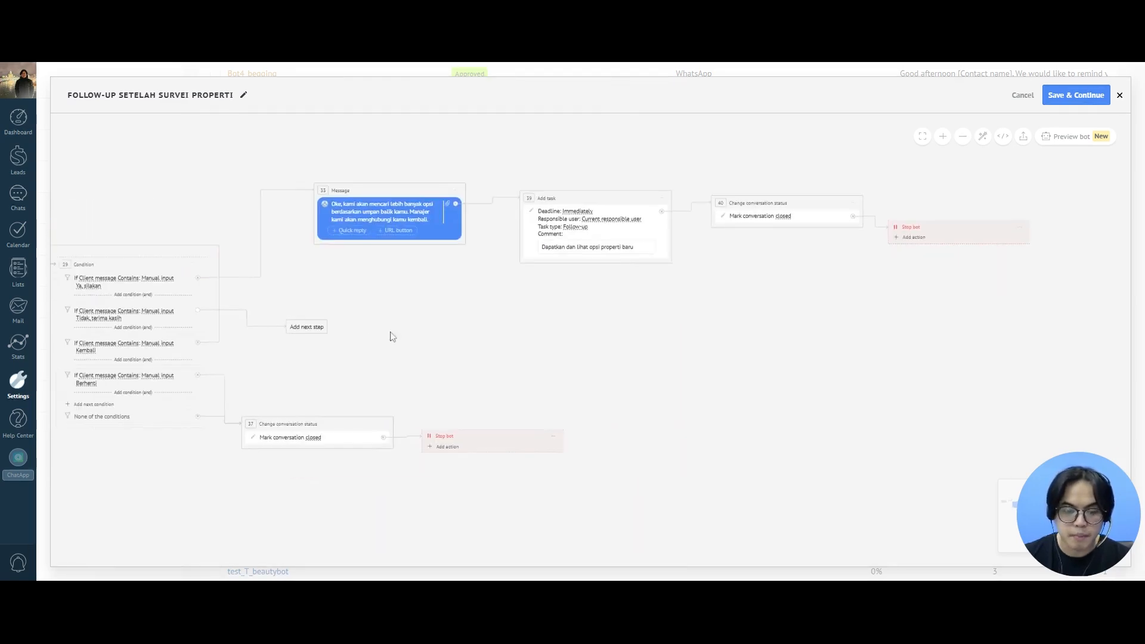
drag(307, 330, 394, 326)
click(393, 326)
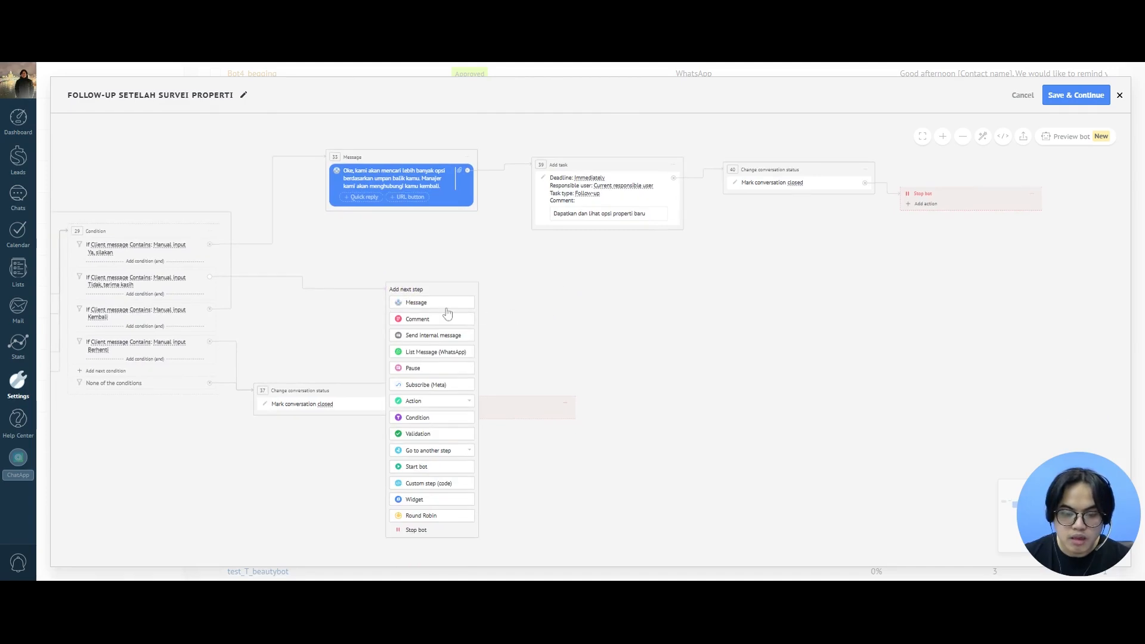
click(433, 308)
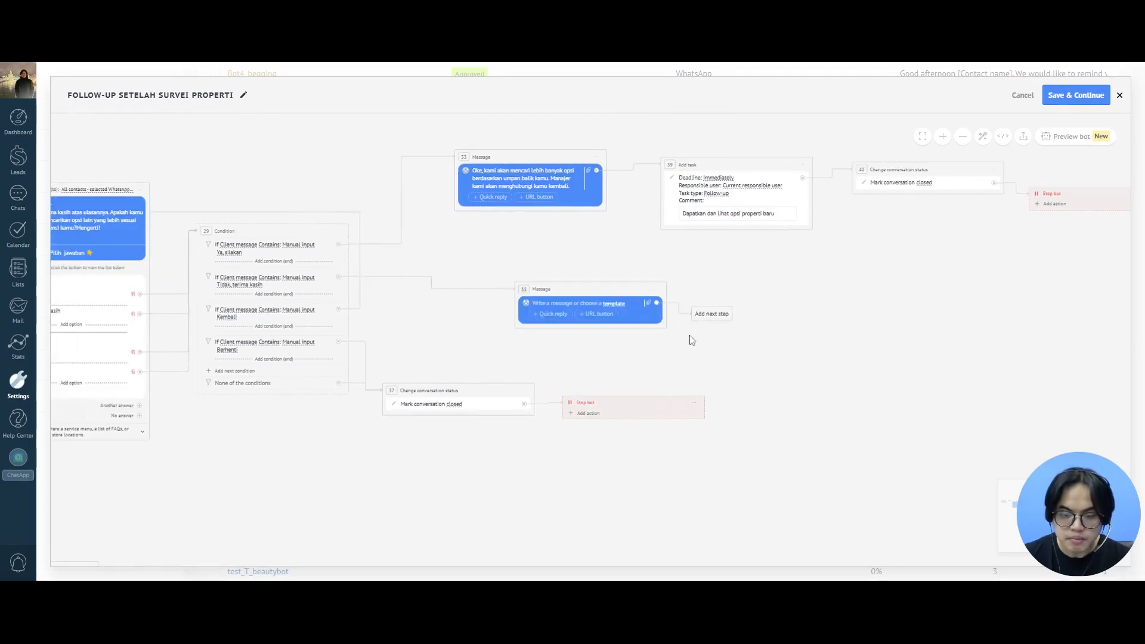
click(544, 303)
text(Saya mengerti dan saya menghargai kejujuran kamu. Jika kamu berubah pikiran atau memiliki preferensi khusus di masa mendatang, jangan ragu untuk menghubungi kami.)
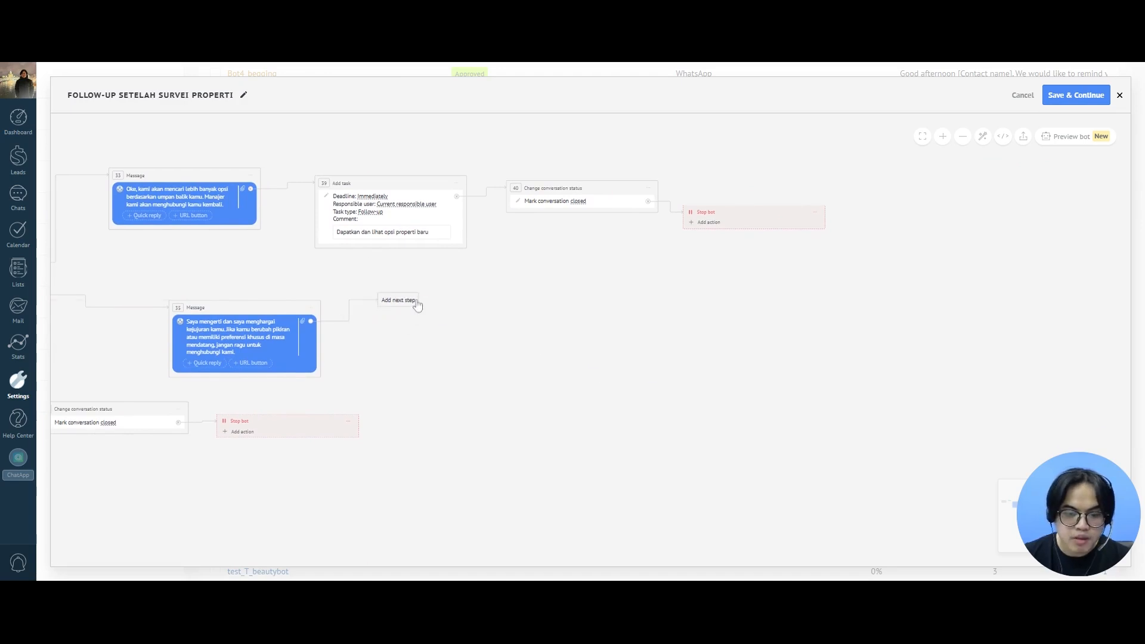
Close the "Tidak, terima kasih" branch with a Change conversation status action marking the conversation closed, followed by Stop bot.
click(411, 300)
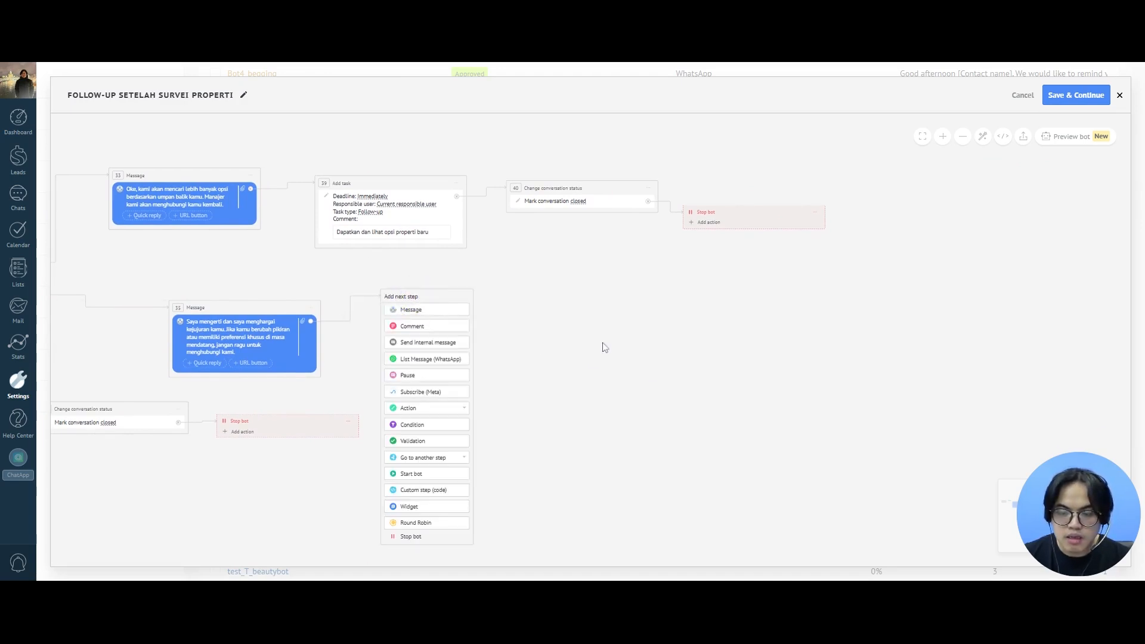
click(428, 408)
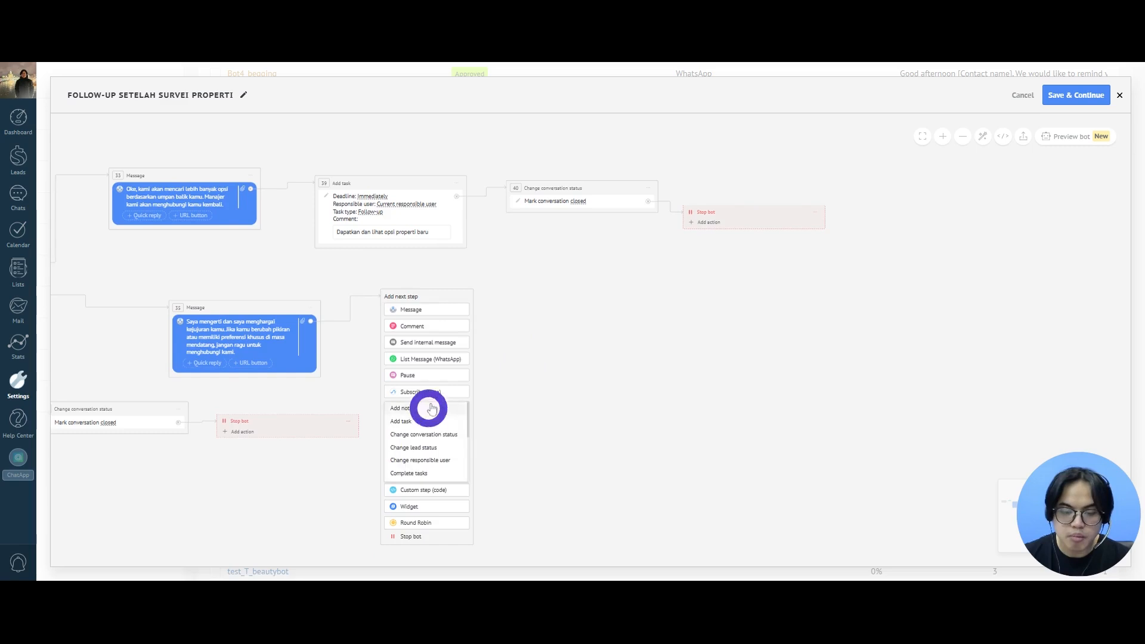
click(429, 379)
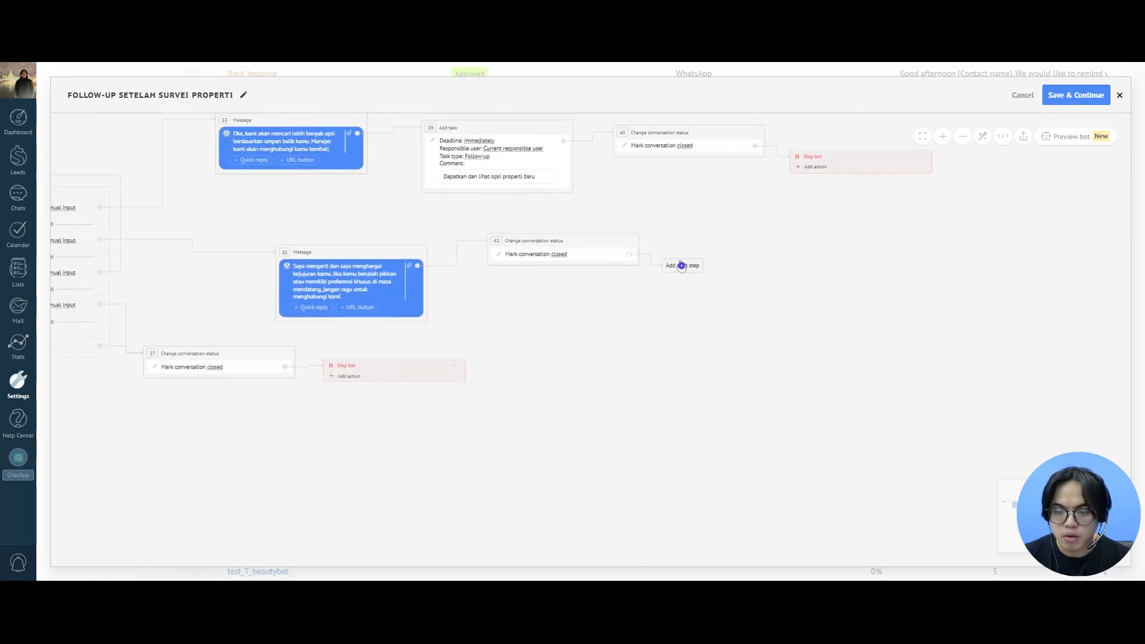
click(682, 266)
click(690, 506)
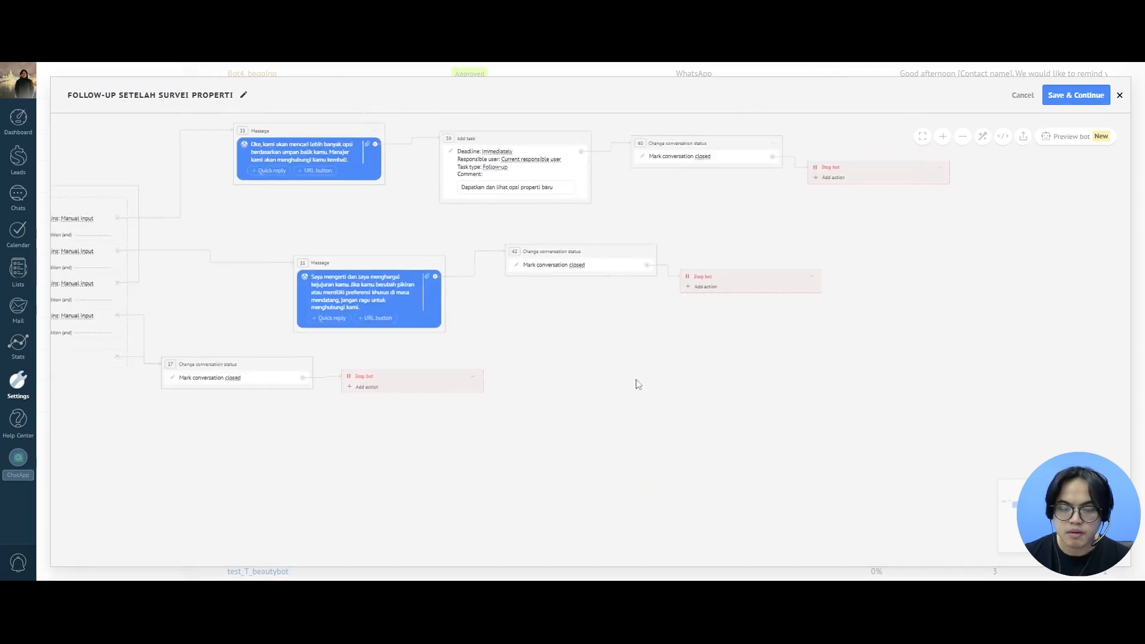
Review the "Tidak" flow from the first survey question through its feedback list, conditions, saved field and alternative-options replies.
scroll(636, 380, down, 3)
drag(582, 409, 724, 420)
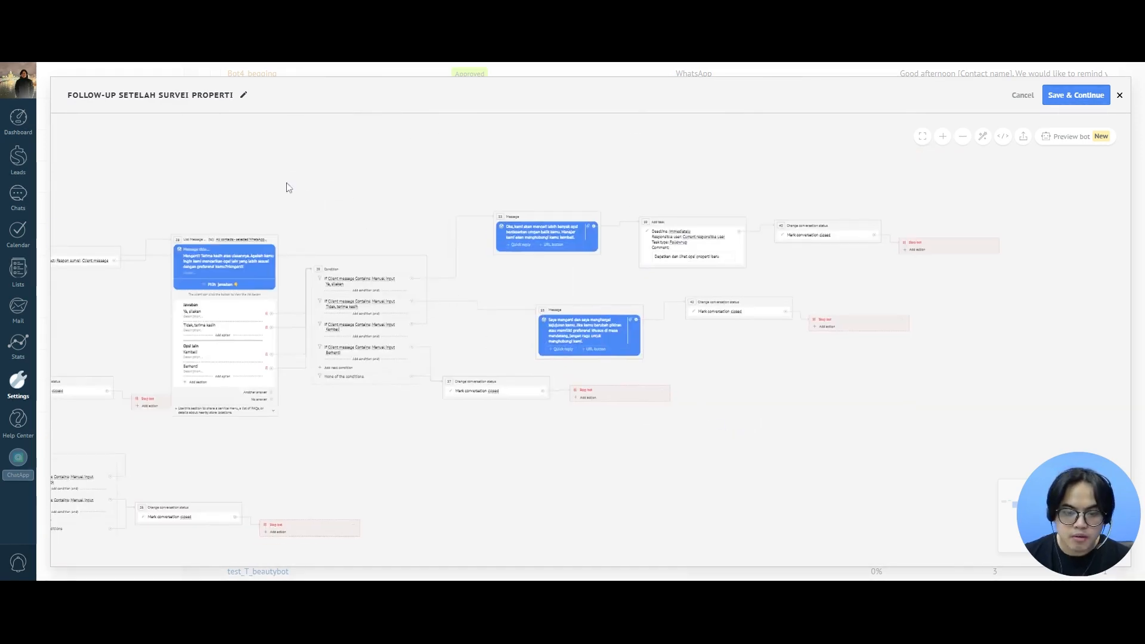
scroll(287, 183, up, 1)
drag(131, 200, 489, 225)
drag(358, 245, 435, 250)
scroll(435, 251, up, 1)
scroll(506, 232, up, 1)
drag(506, 231, 510, 249)
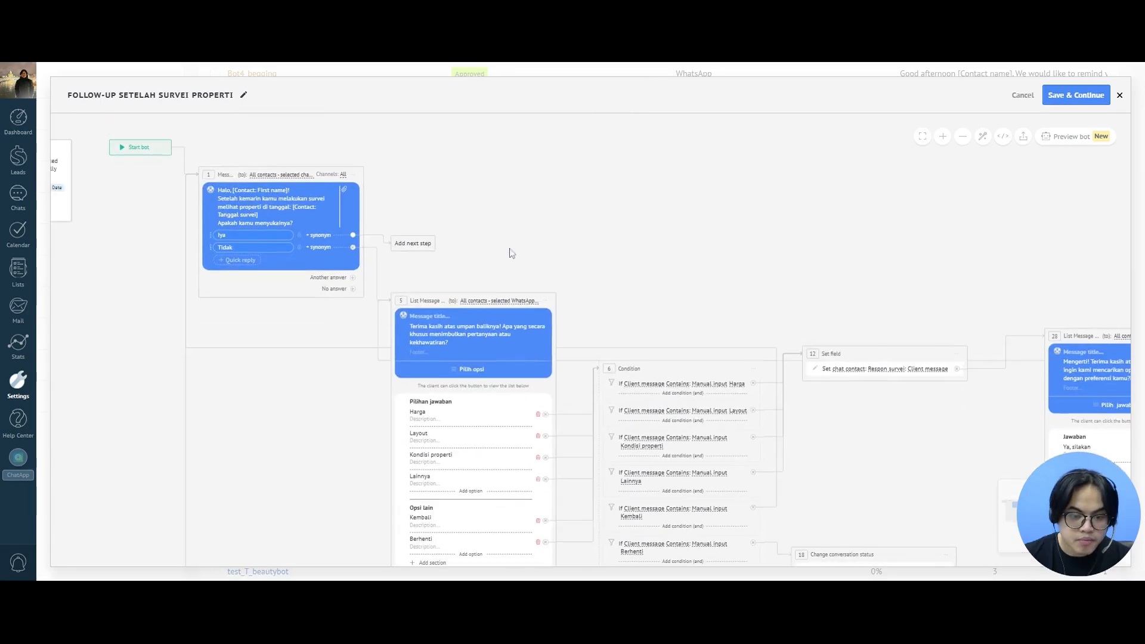
drag(613, 238, 511, 200)
scroll(463, 241, down, 1)
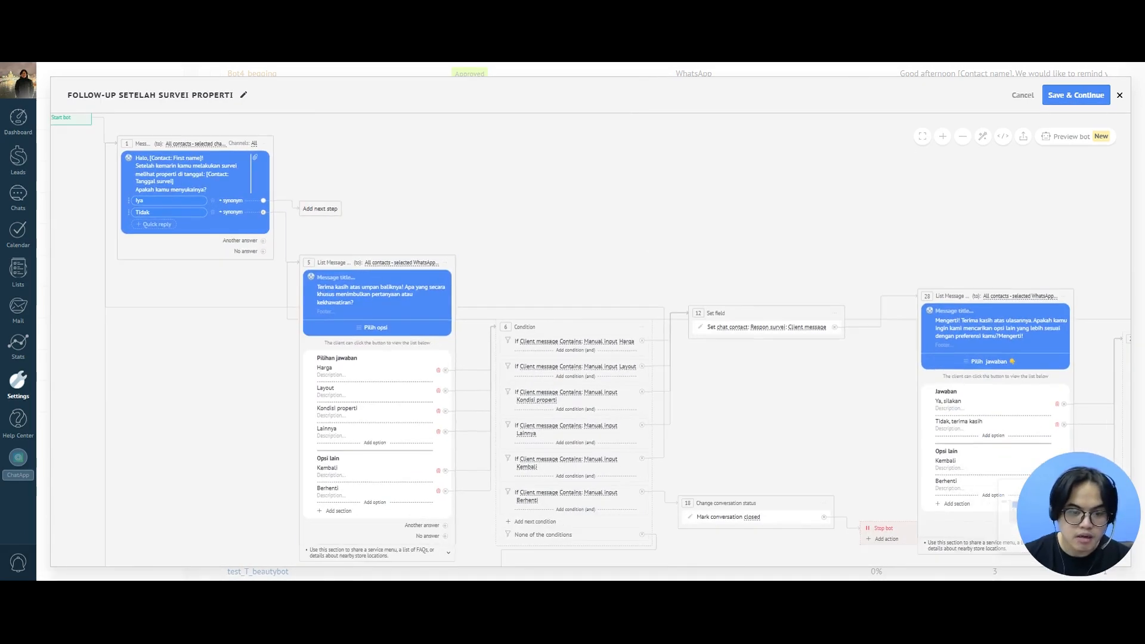
drag(514, 246, 435, 223)
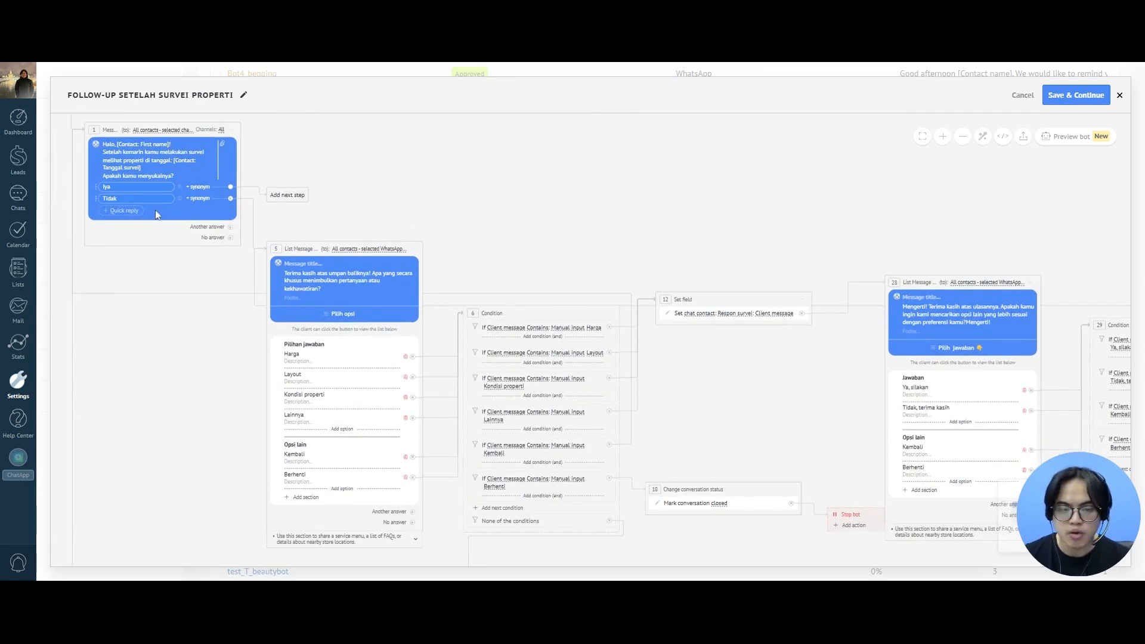
drag(519, 317, 483, 280)
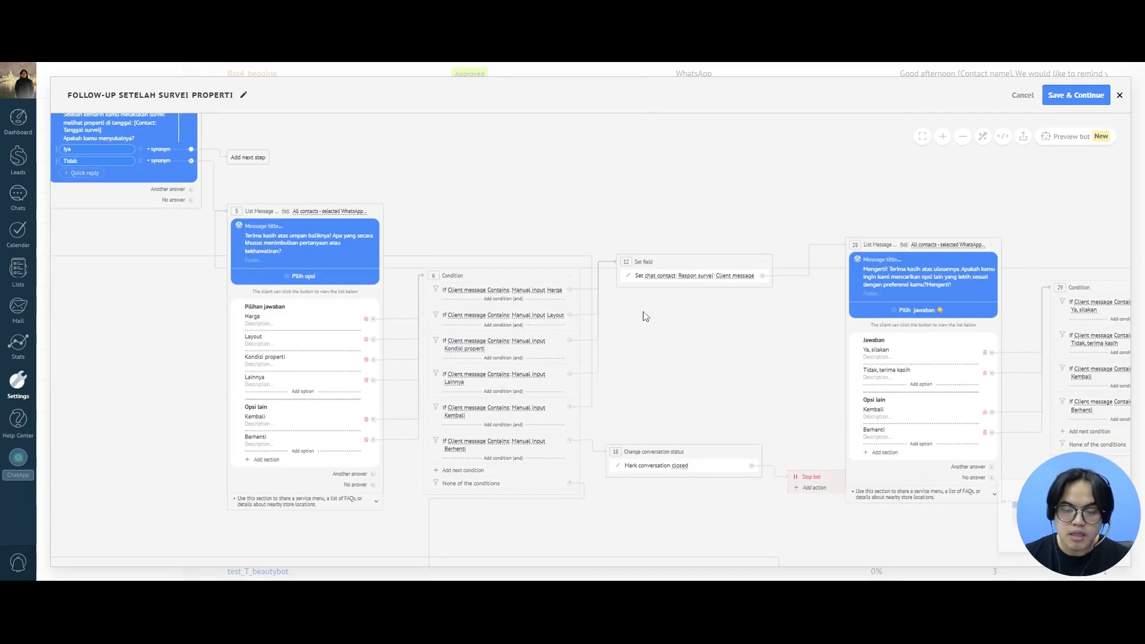
drag(710, 343, 684, 293)
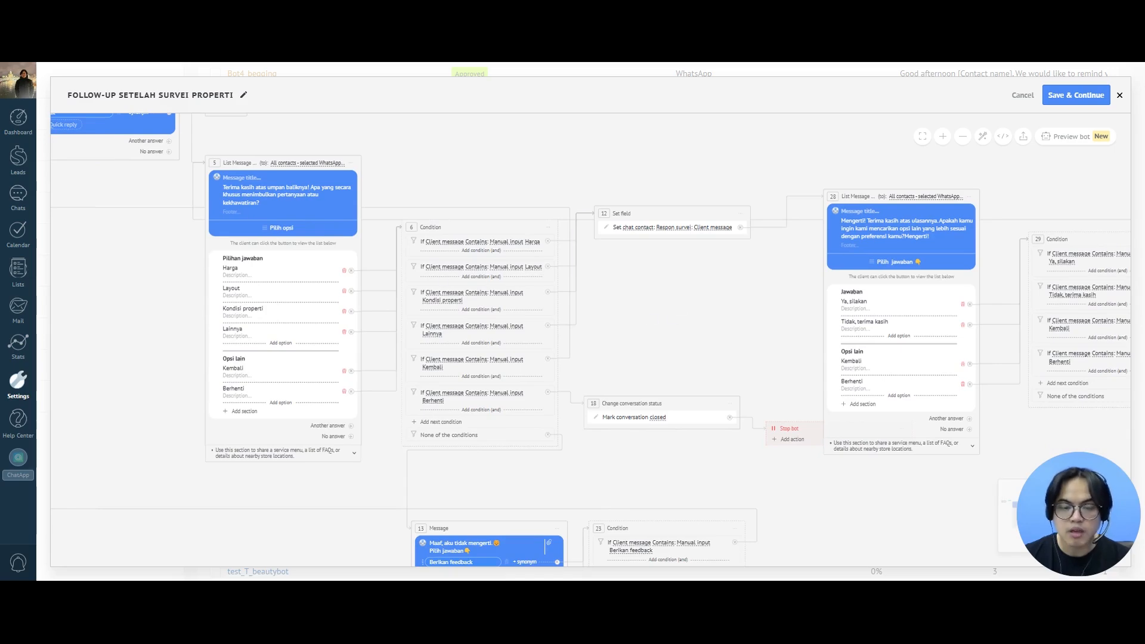
drag(440, 167, 352, 219)
drag(520, 180, 287, 177)
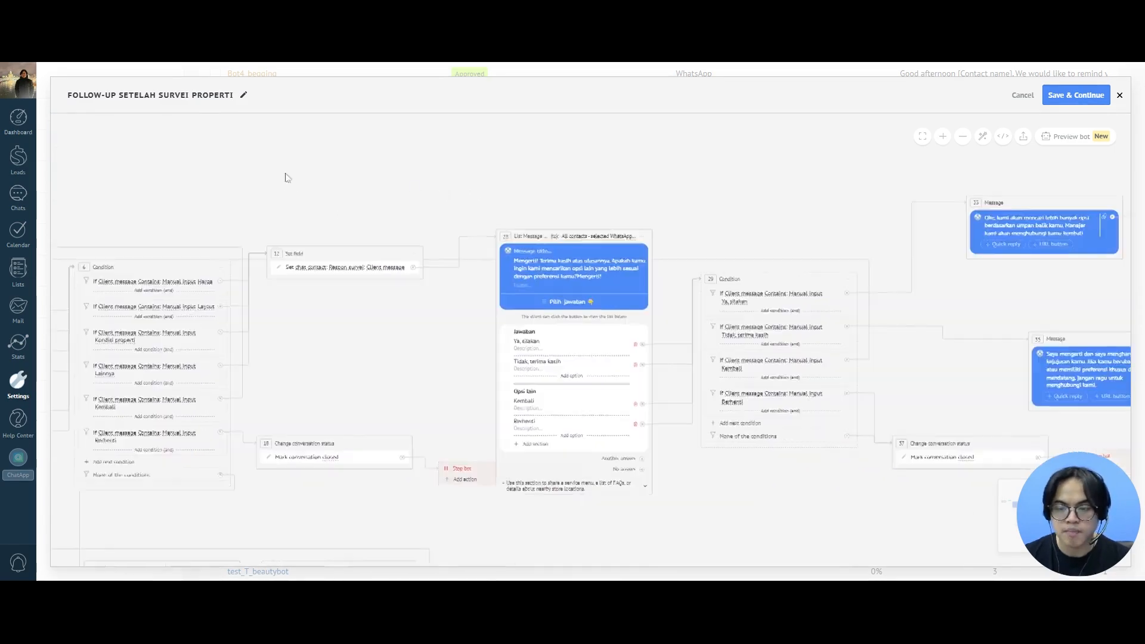
drag(633, 189, 880, 443)
drag(539, 298, 775, 319)
drag(498, 323, 482, 288)
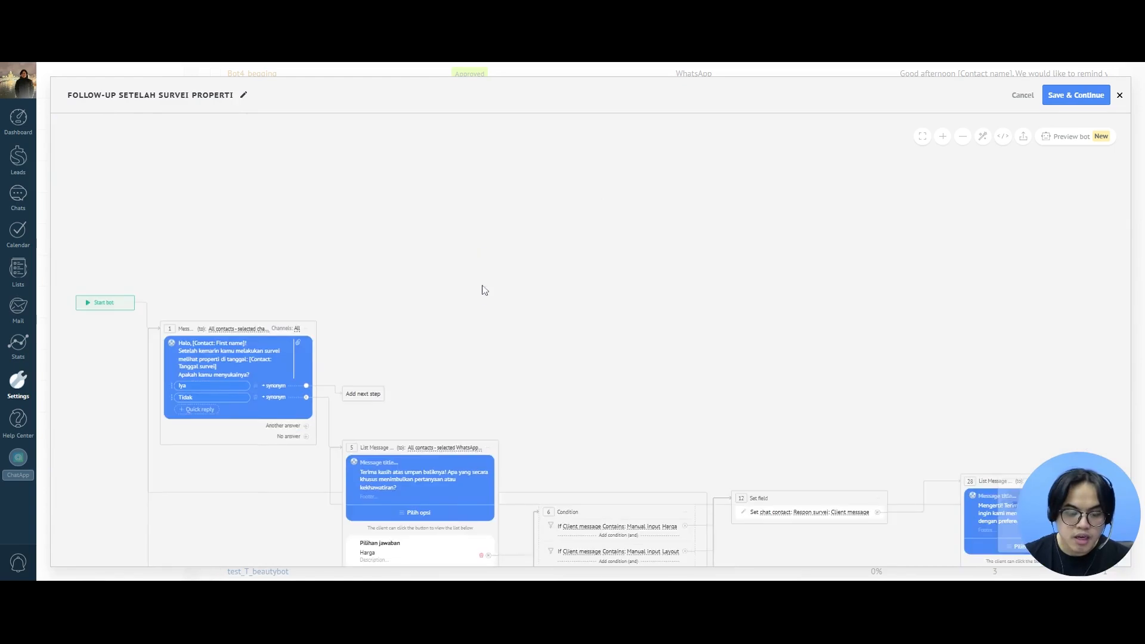
Add a Message for the "Iya" answer: "Senang mendengarnya! Apakah kamu siap untuk mulai mempersiapkan dokumen kamu untuk pembelian?".
scroll(484, 304, up, 1)
drag(348, 401, 389, 206)
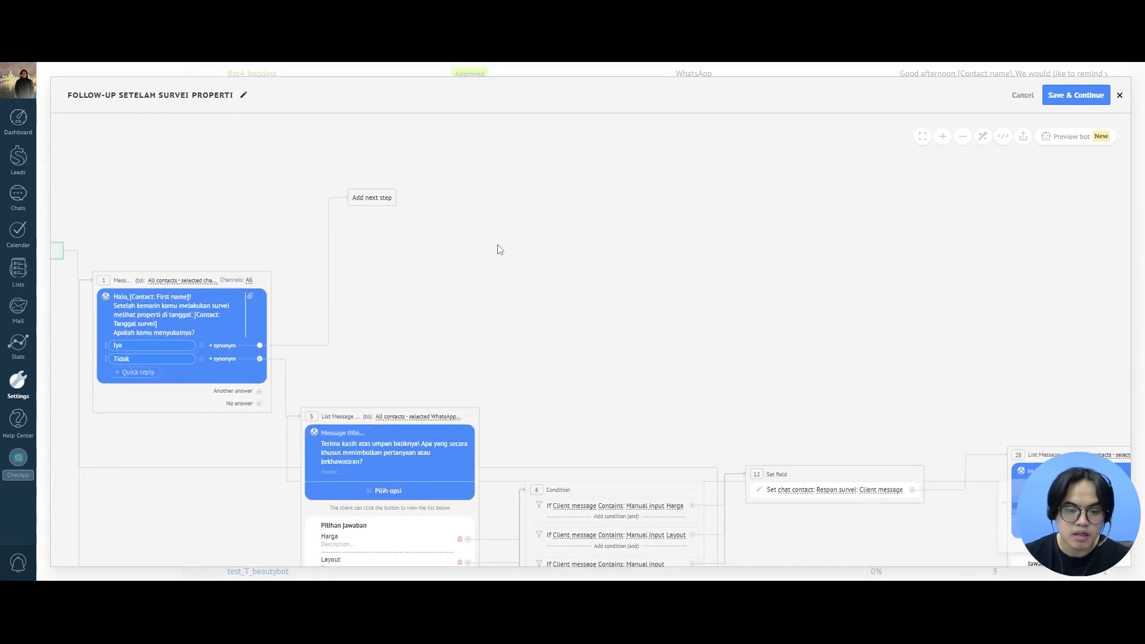
click(384, 200)
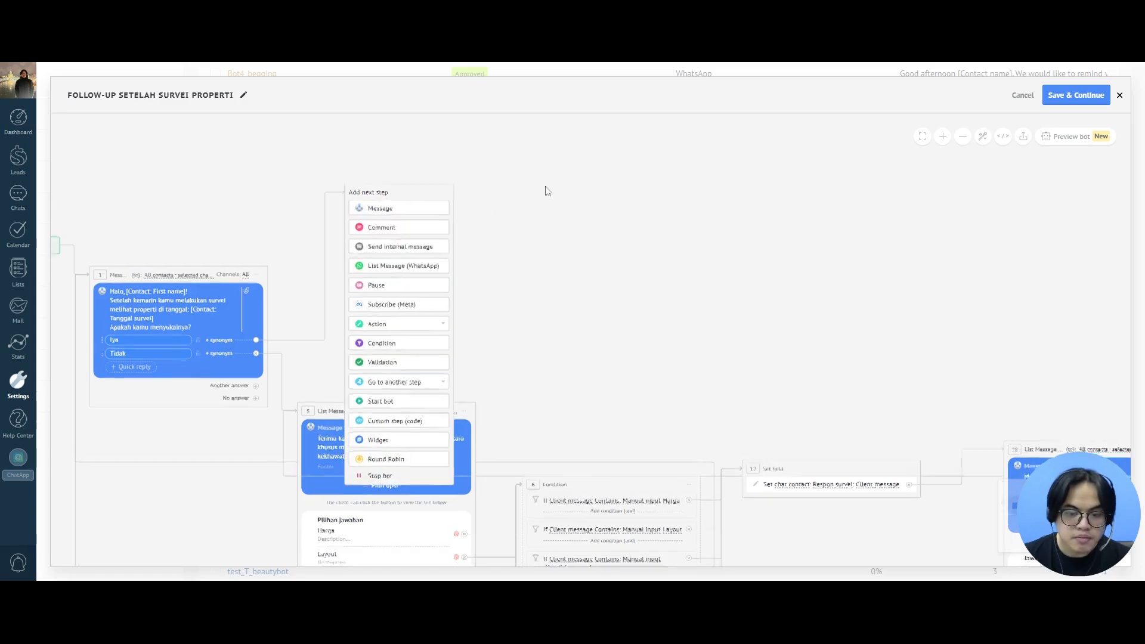
click(388, 209)
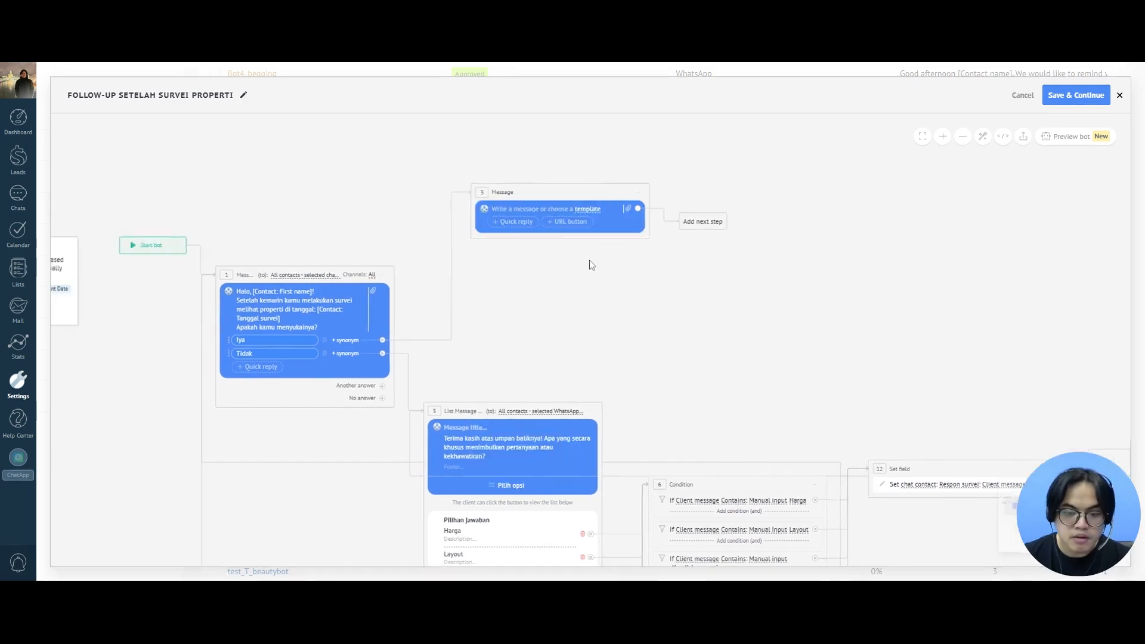
click(534, 210)
text(Senang mendengarnya! Apakah kamu siap untuk mulai mempersiapkan dokumen kamu untuk pembelian?)
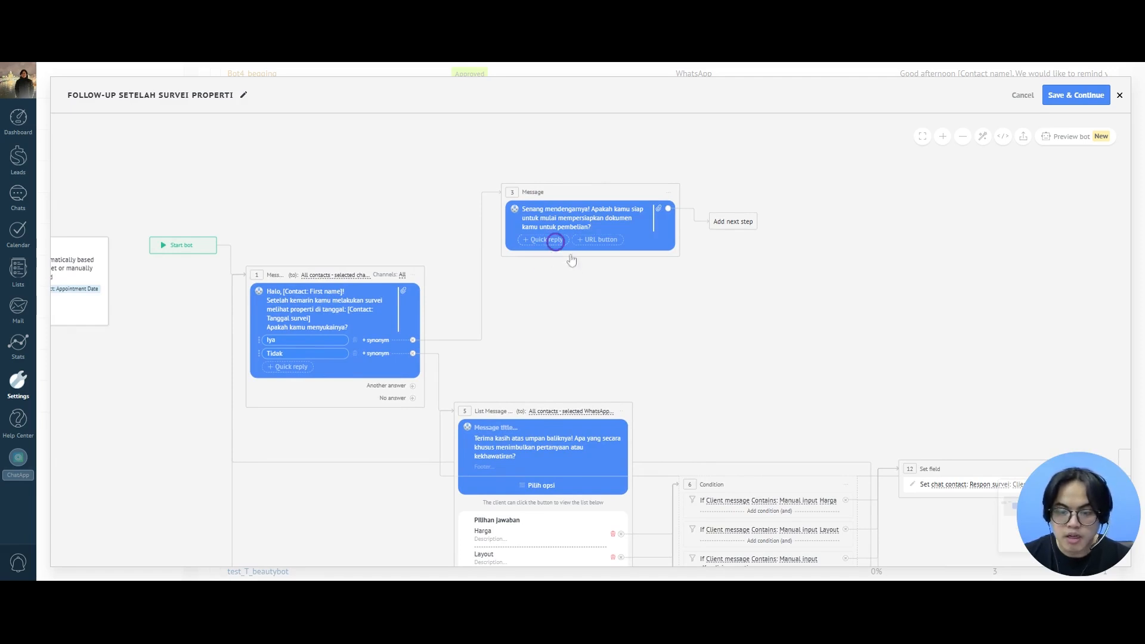
Add quick replies "Tentu" and "Nanti" to the document question, and remove its "Another answer" and "No answer" next steps.
click(547, 239)
click(545, 253)
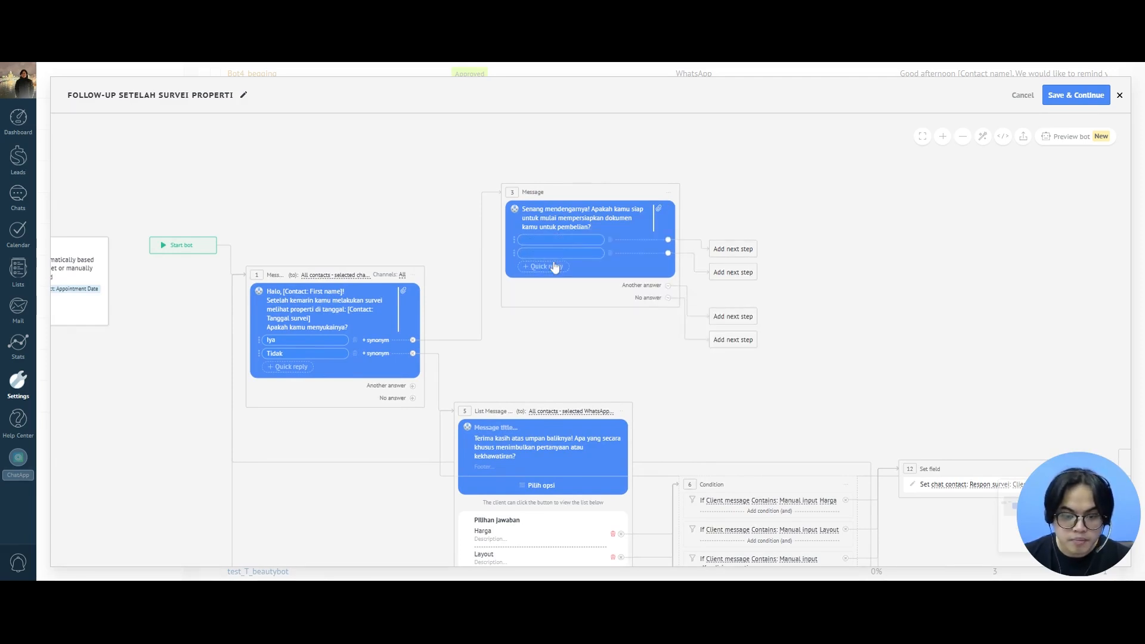
click(561, 241)
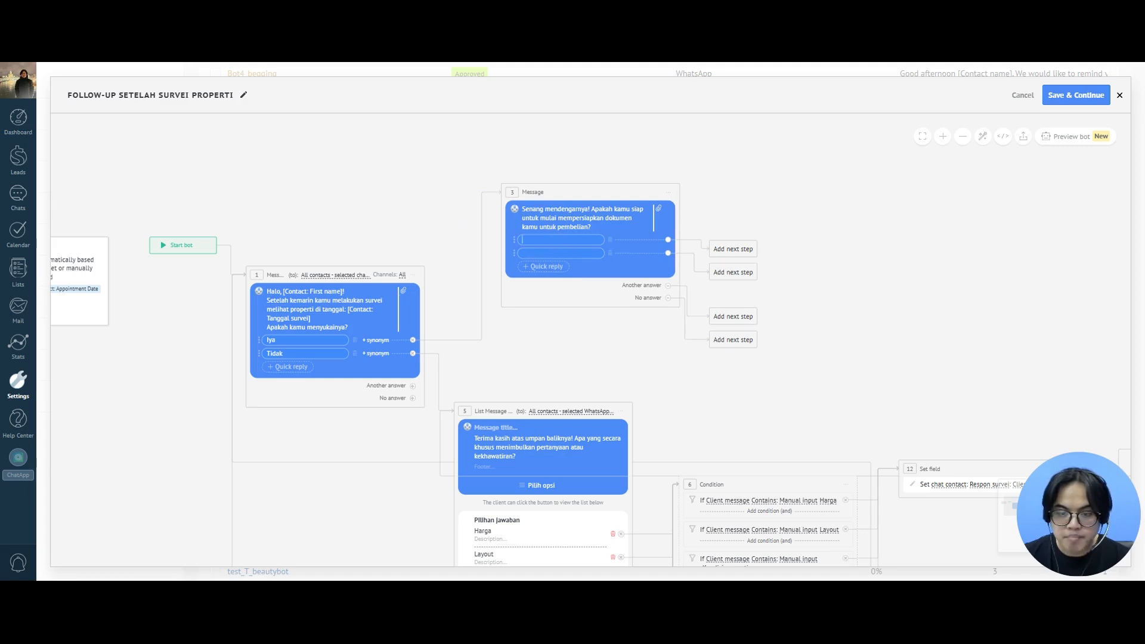
click(559, 253)
text(Nanti)
drag(751, 215, 547, 218)
click(466, 288)
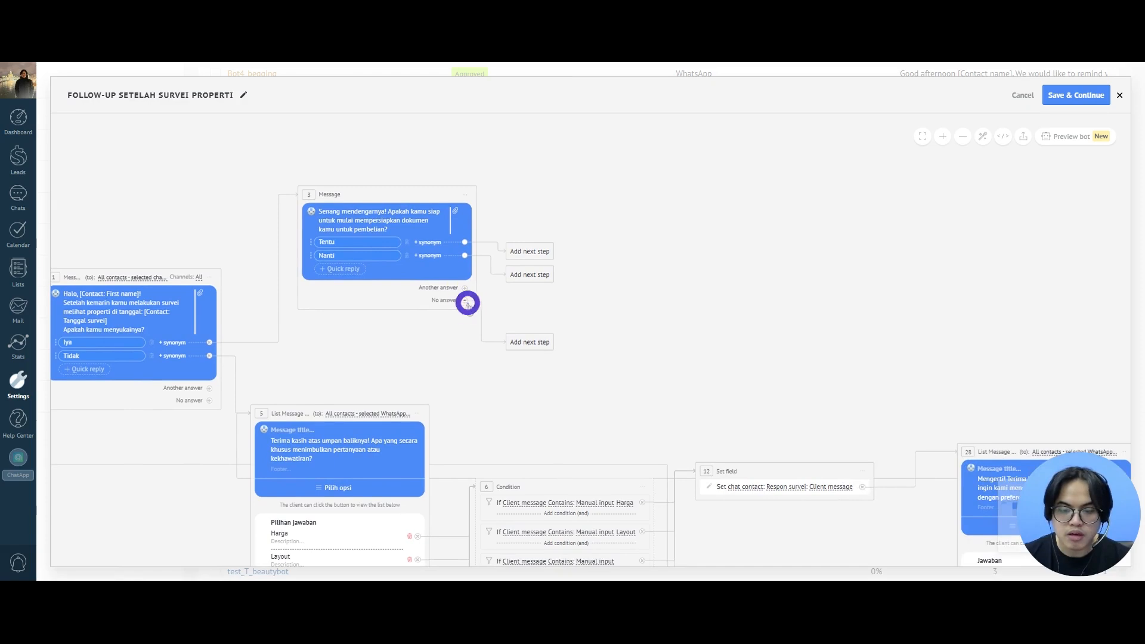
click(465, 300)
Add a Message after the "Nanti" reply: "Tidak masalah, gunakan waktumu!".
scroll(608, 314, right, 4)
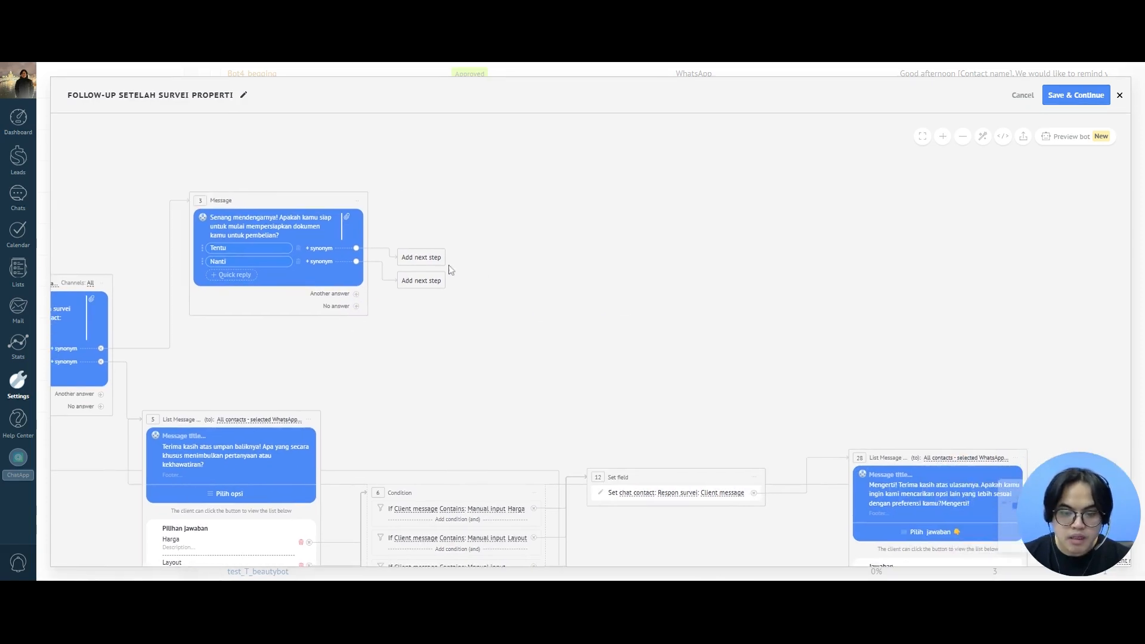
click(434, 281)
click(430, 288)
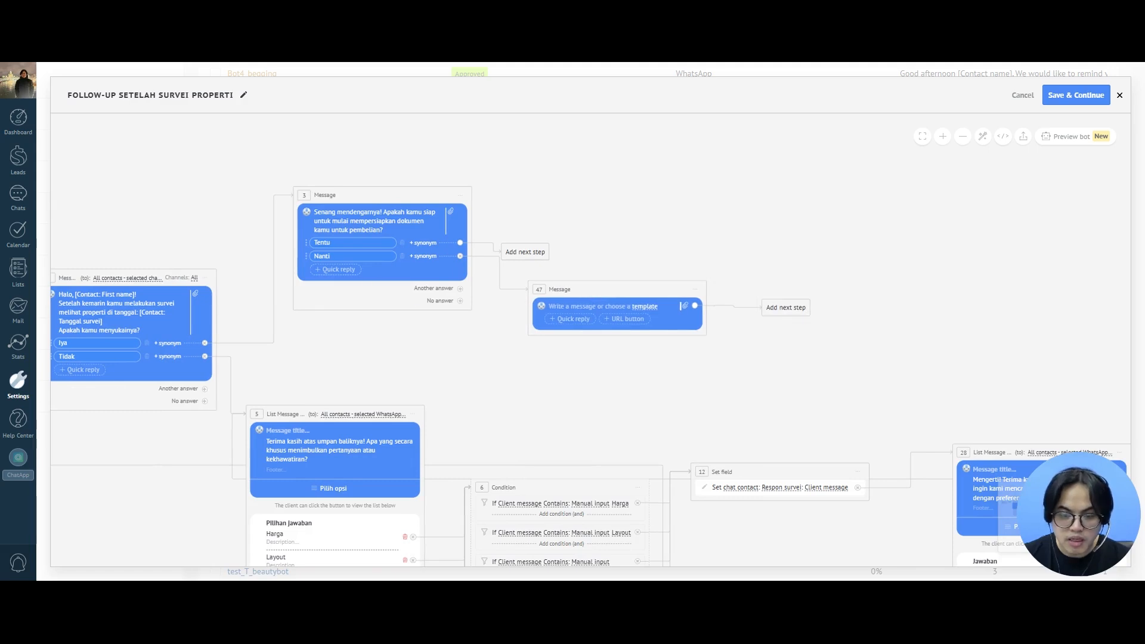
text(Tidak masalah, gunakan waktumu!)
End the "Nanti" branch with a Change conversation status action marking the conversation closed, followed by Stop bot.
drag(774, 260, 570, 240)
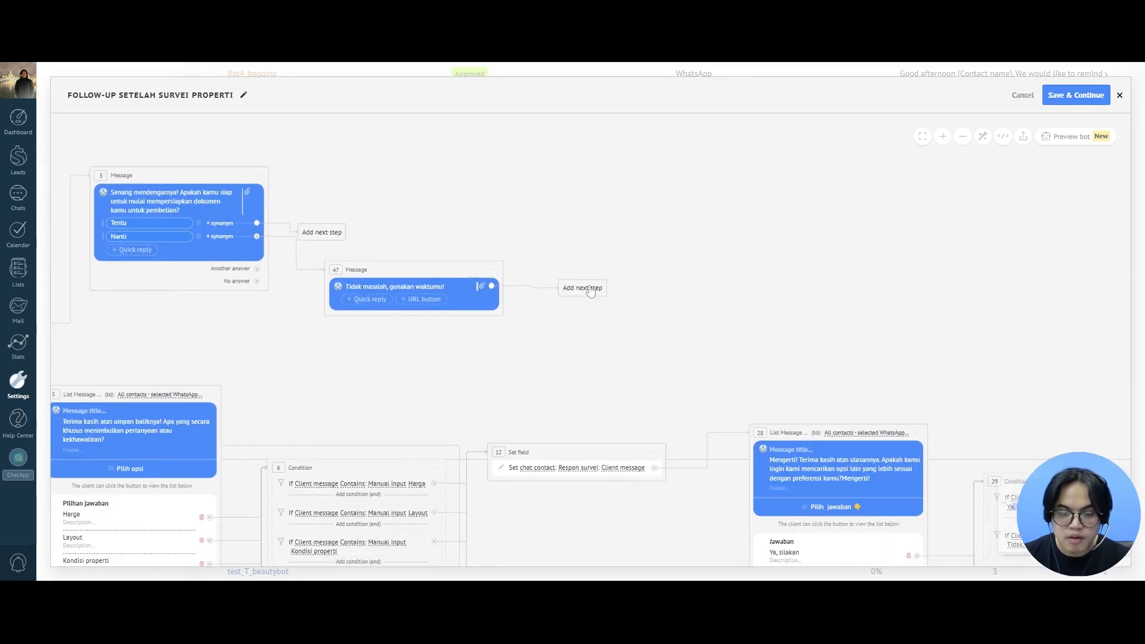
drag(640, 318, 482, 291)
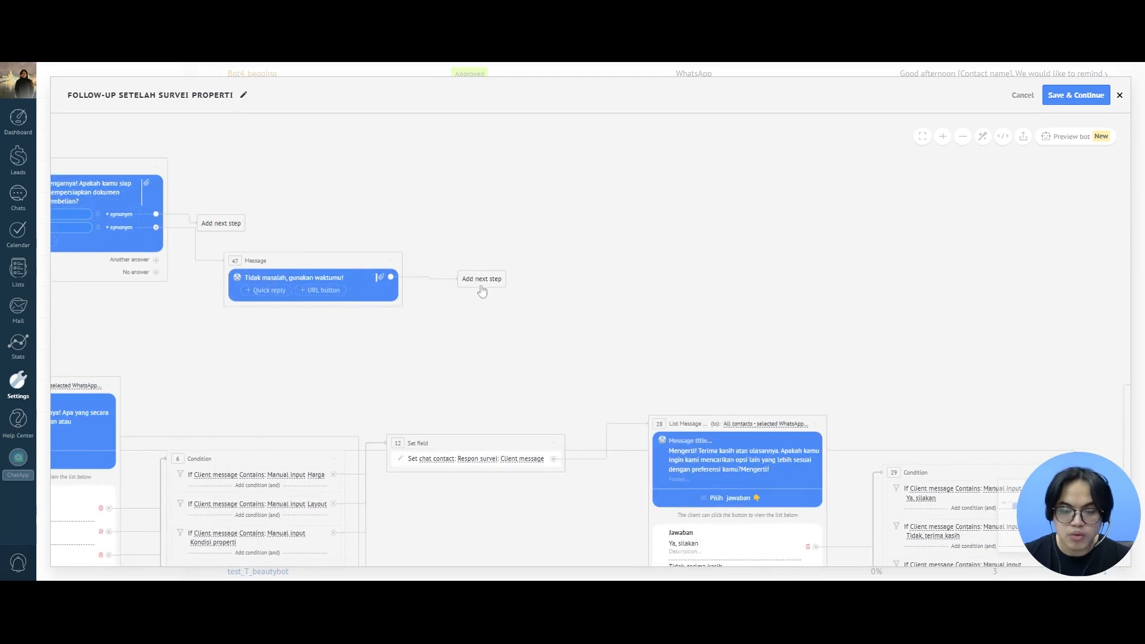
click(485, 281)
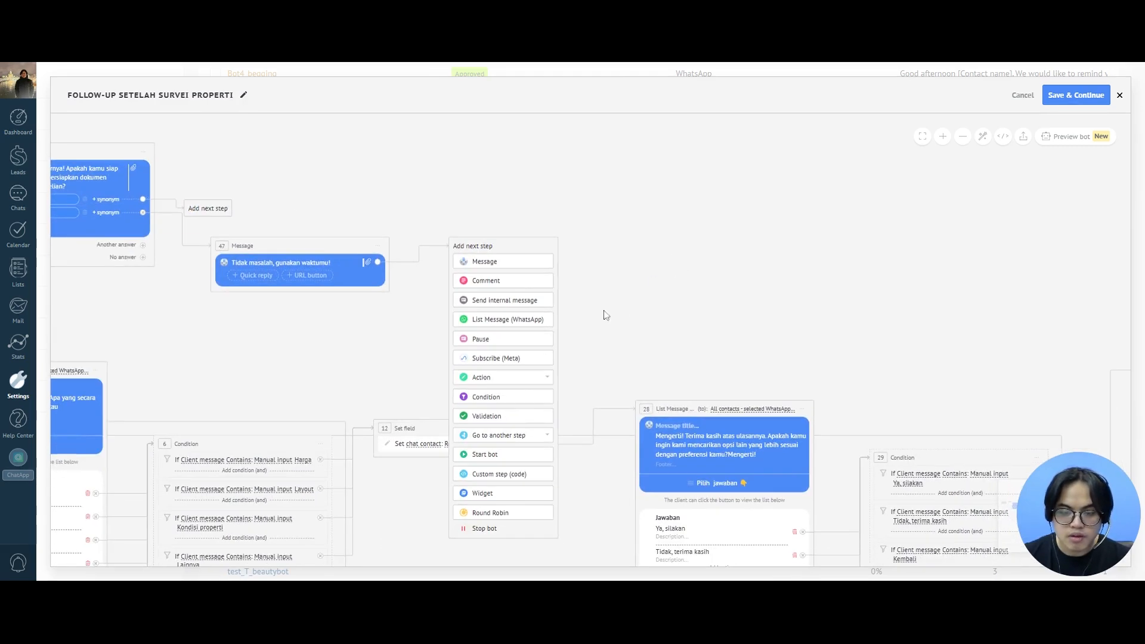
click(519, 380)
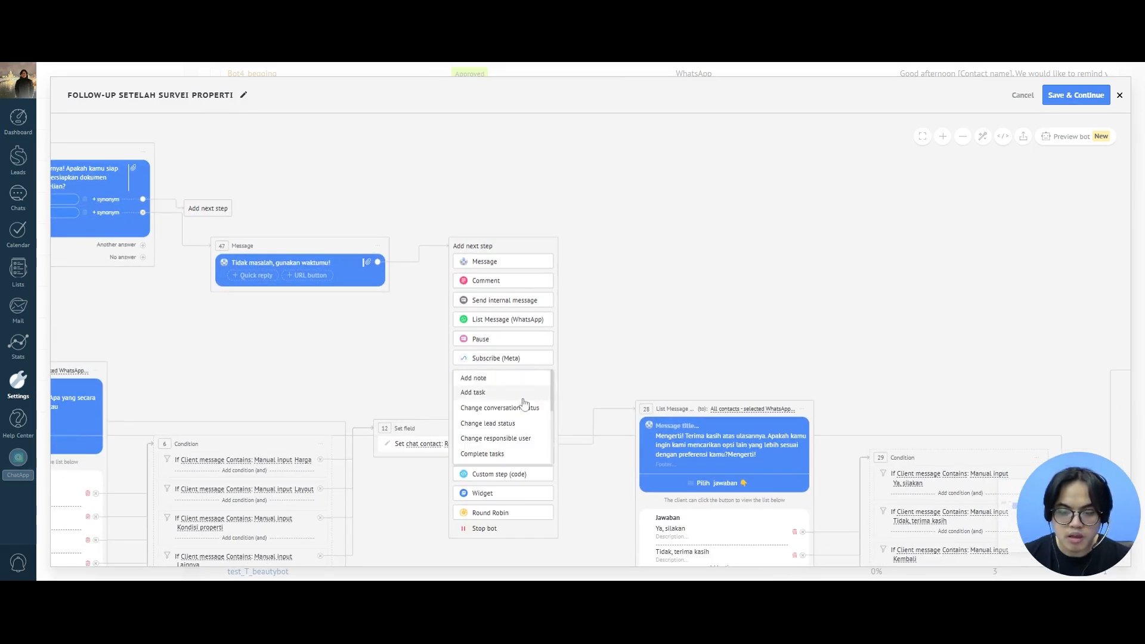
click(506, 411)
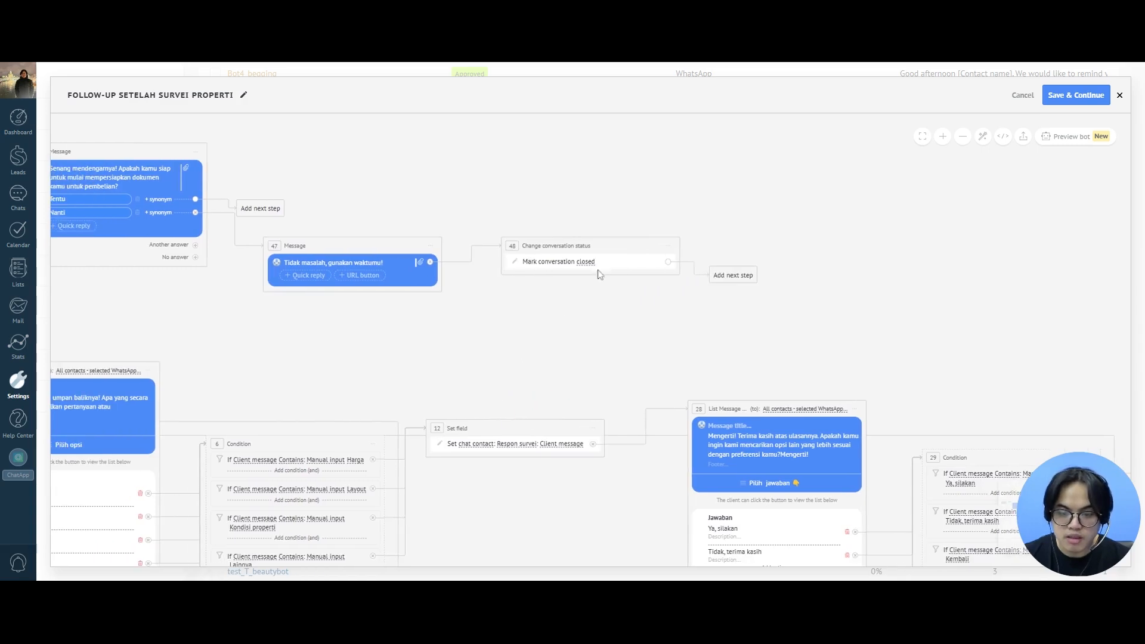
click(605, 256)
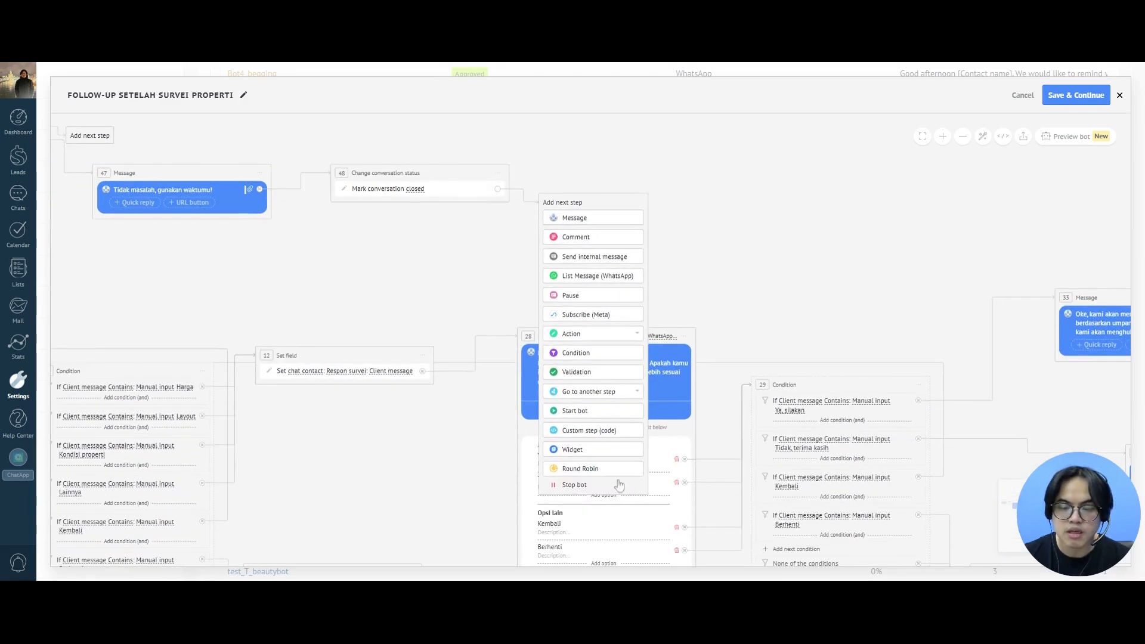
click(573, 485)
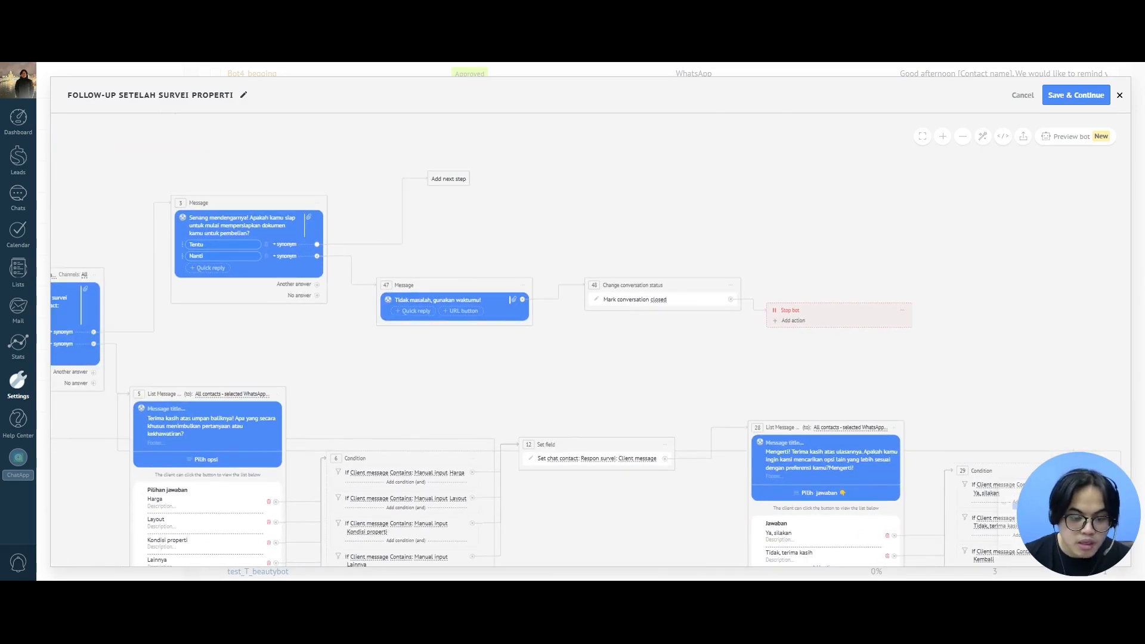
Add a Message after the "Tentu" reply: "Kami akan mengirimkan kontrak dalam waktu 10 menit 🤗".
click(449, 179)
click(454, 179)
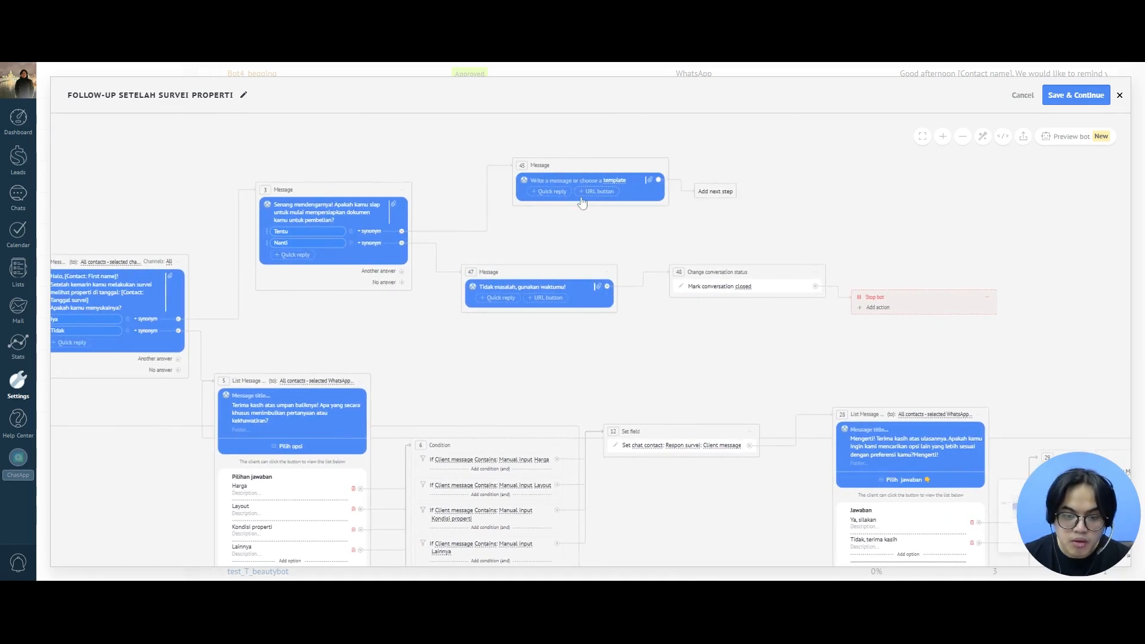
click(563, 181)
text(Kami akan mengirimkan kontrak dalam waktu 10 menit 🤗)
Add a Pause after the contract message in the "Tentu" branch, using a Timer of 0 hours 10 min 0 sec.
drag(678, 226, 530, 241)
scroll(680, 194, up, 1)
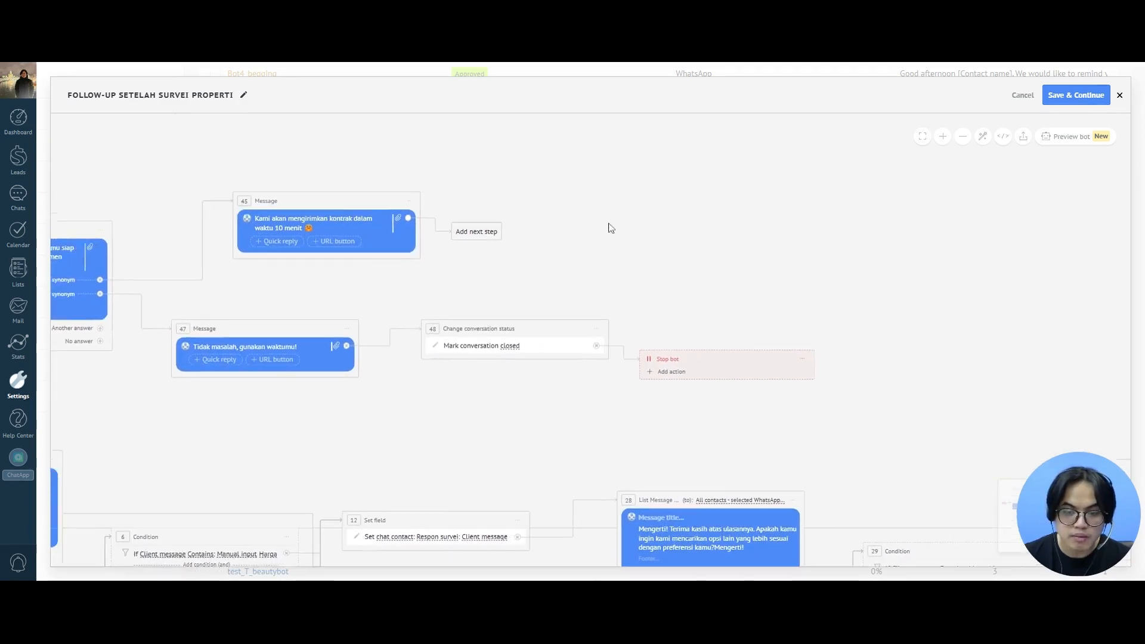
click(446, 181)
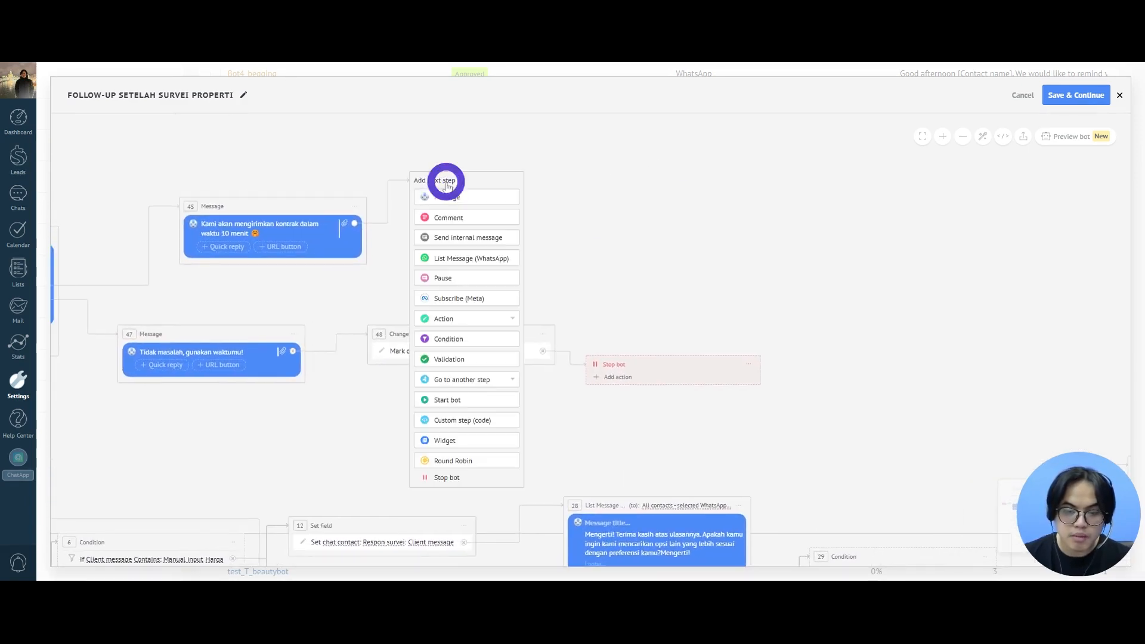
click(439, 279)
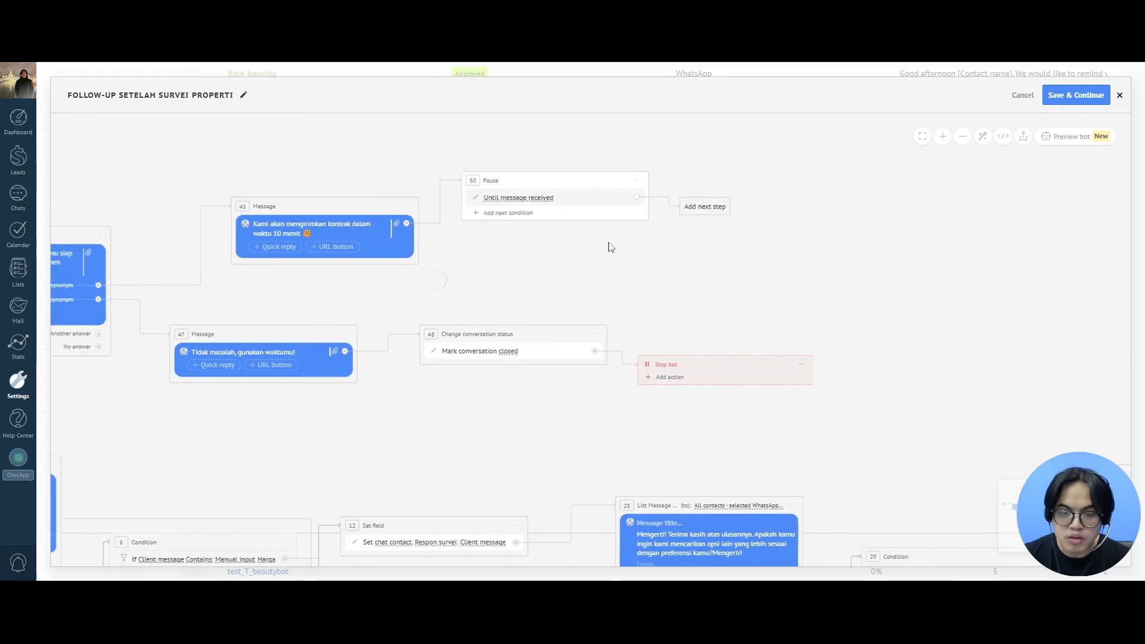
click(557, 201)
click(544, 214)
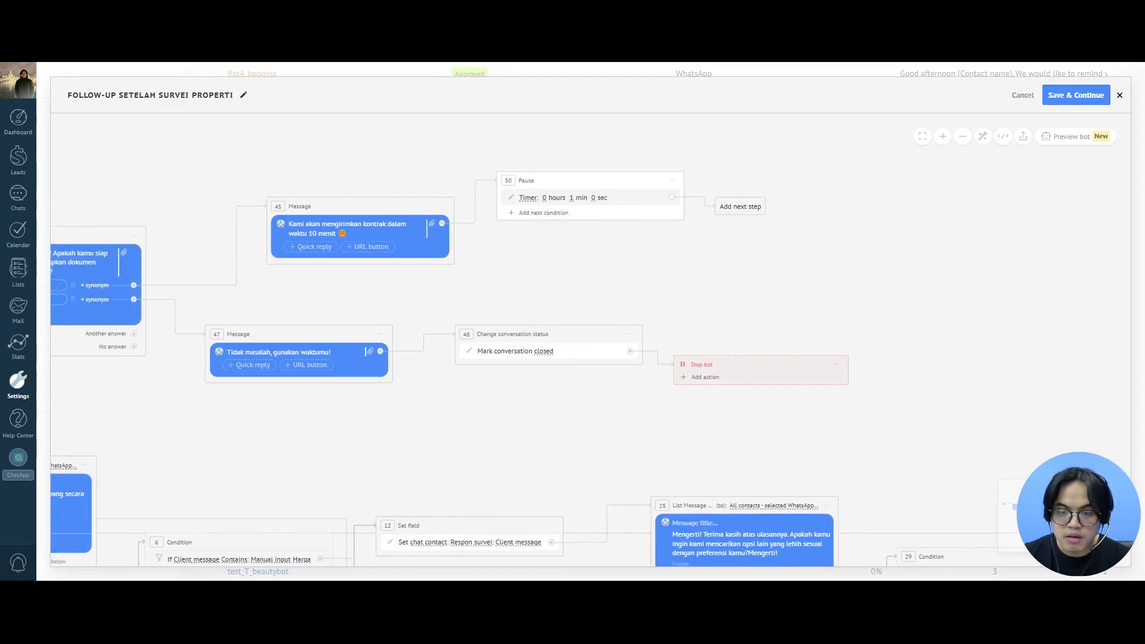
text(0)
drag(668, 248, 536, 262)
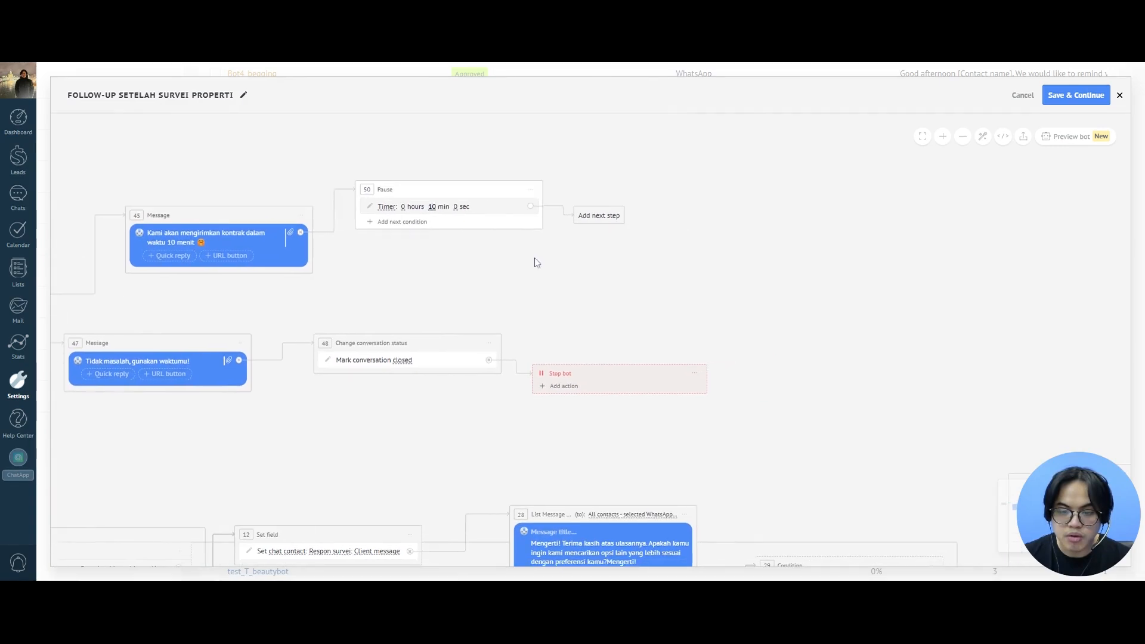
scroll(614, 236, right, 5)
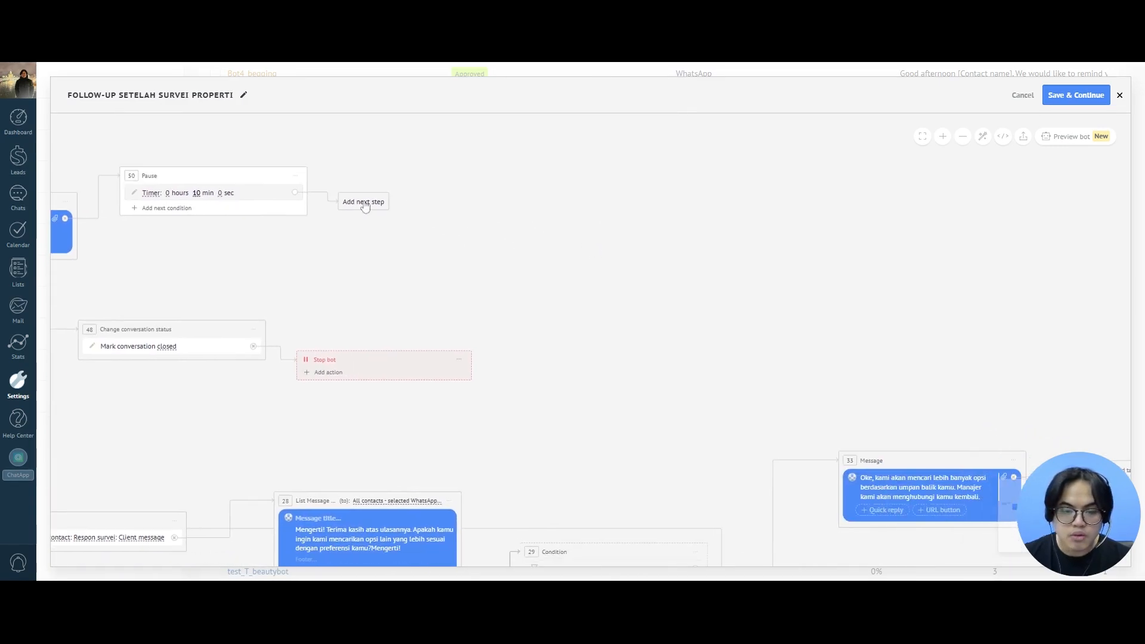
Add a Start bot step after the 10-minute Pause and select the "real estate document generation" Salesbot.
drag(478, 213, 511, 266)
click(435, 225)
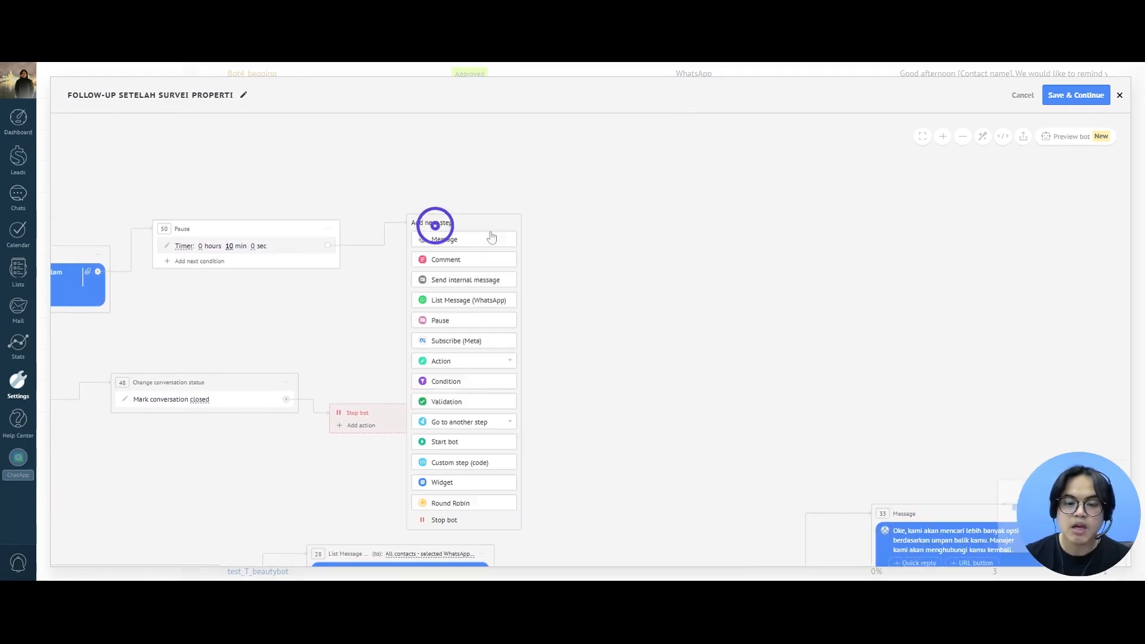
scroll(653, 244, down, 1)
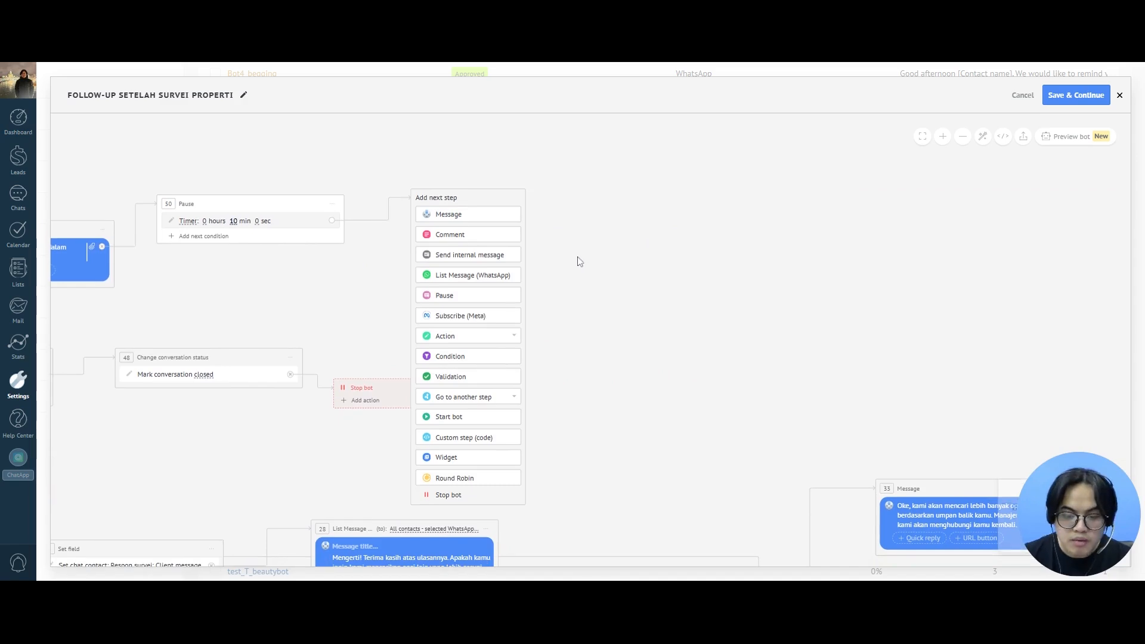
click(441, 417)
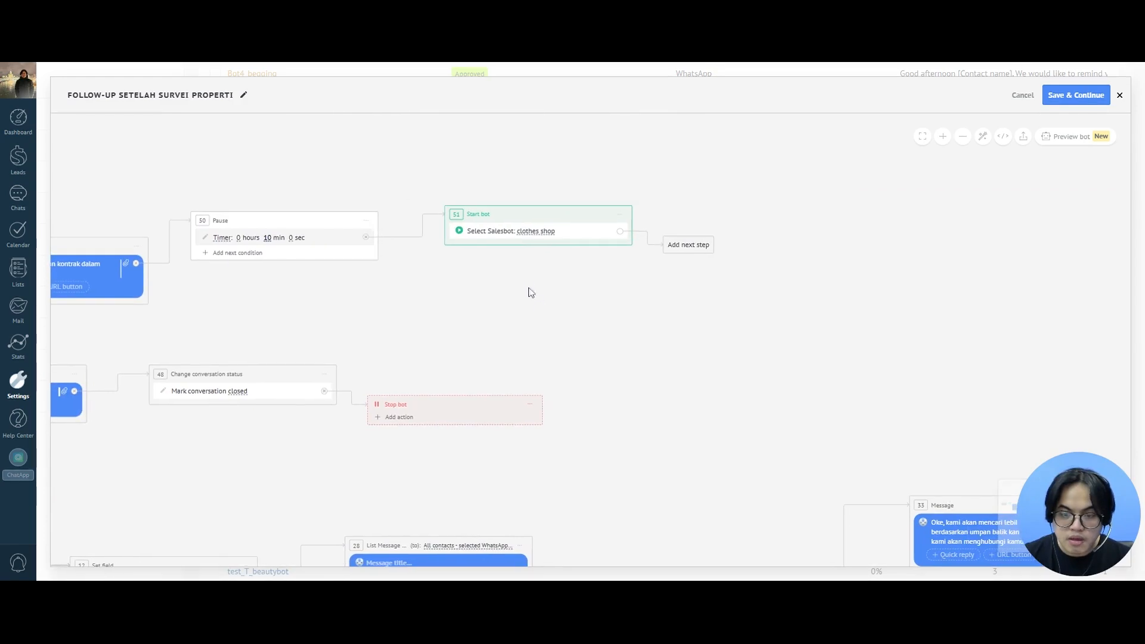
click(533, 232)
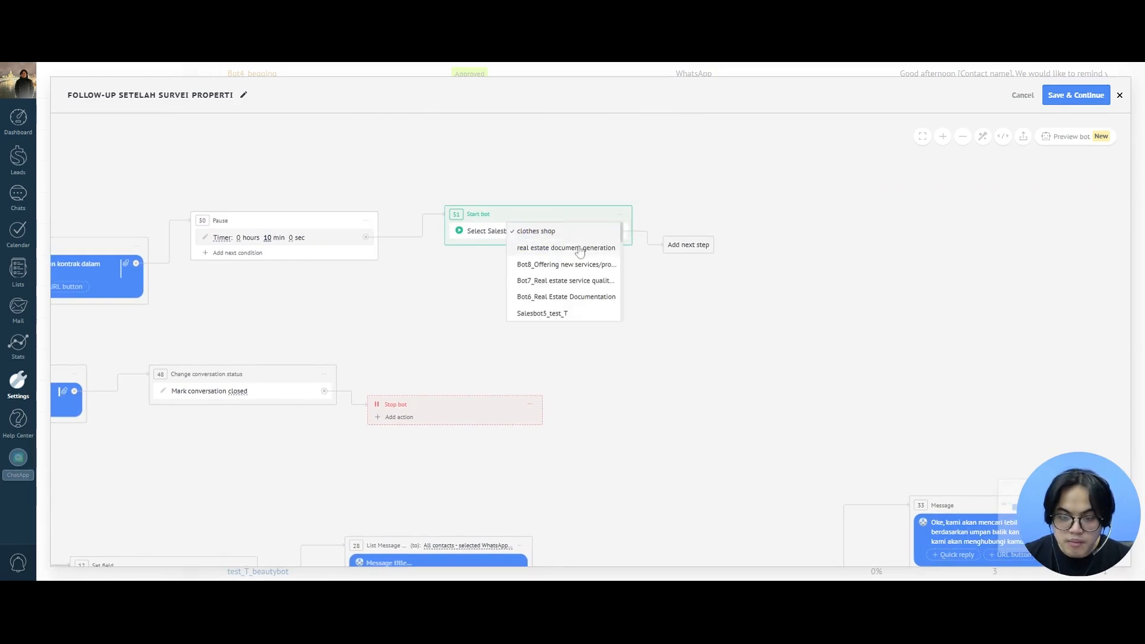
click(557, 250)
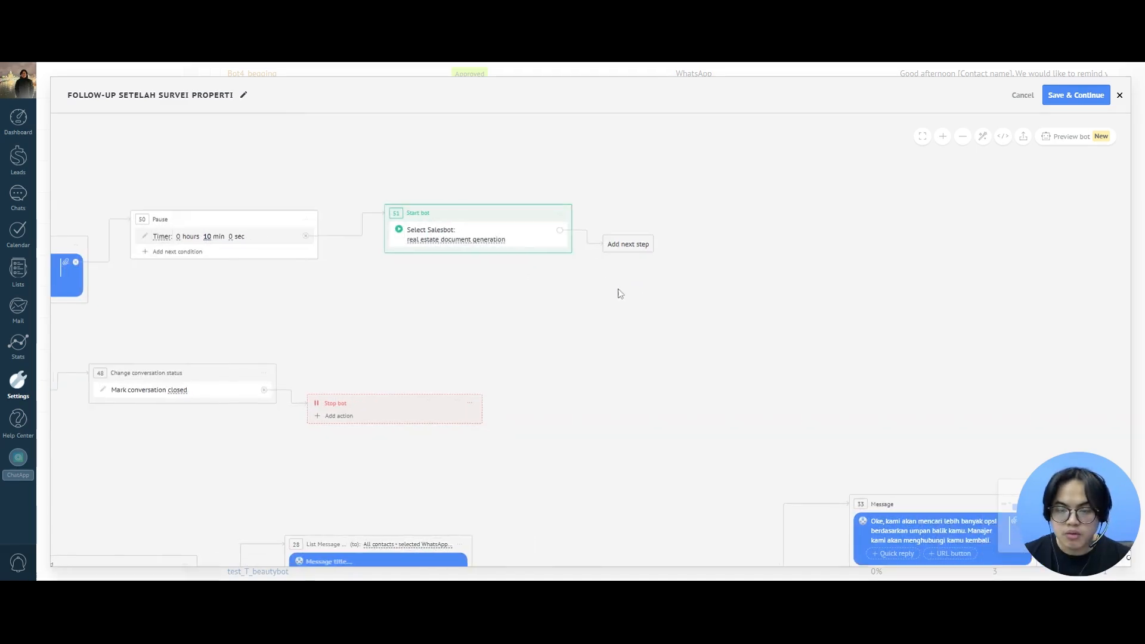
End the "Tentu" branch with a Change conversation status action marking the conversation closed, followed by Stop bot.
click(619, 246)
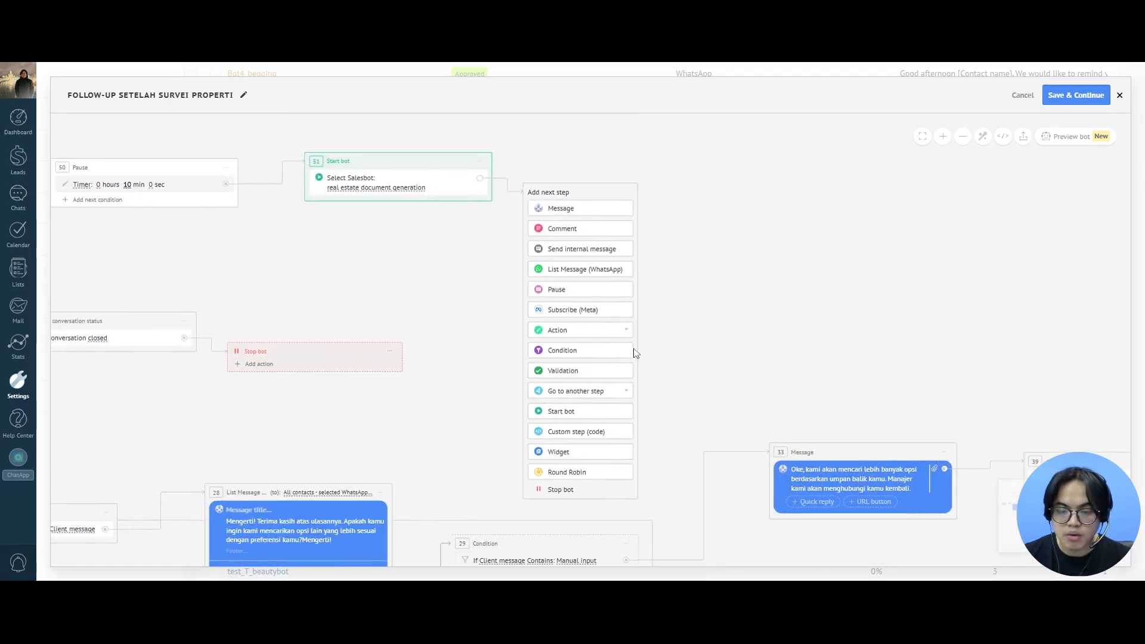
click(593, 330)
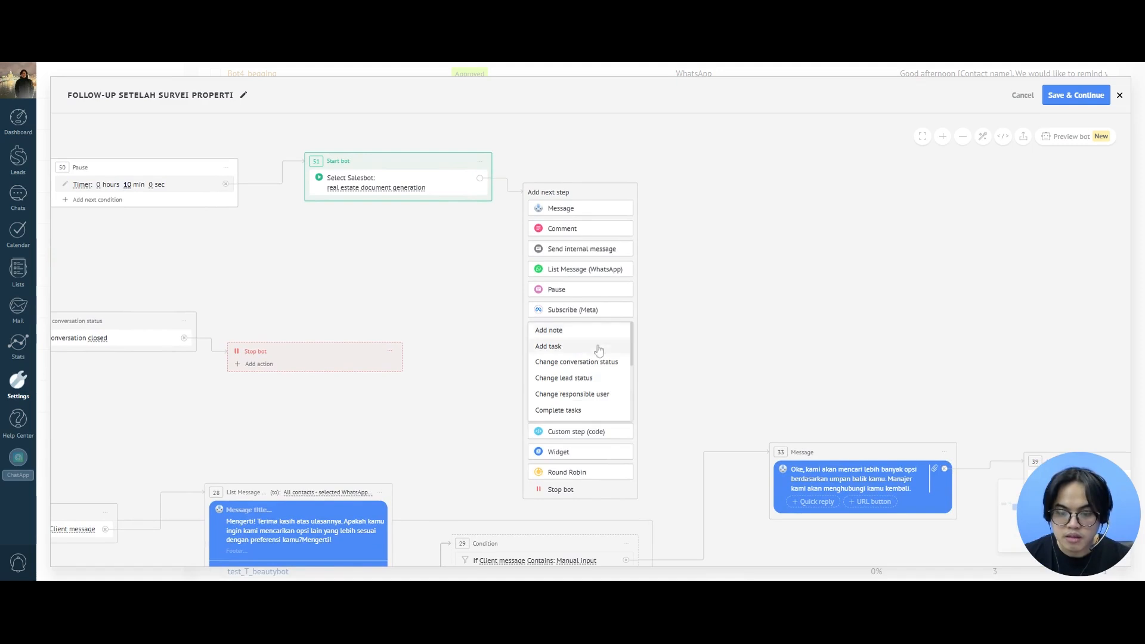
click(575, 362)
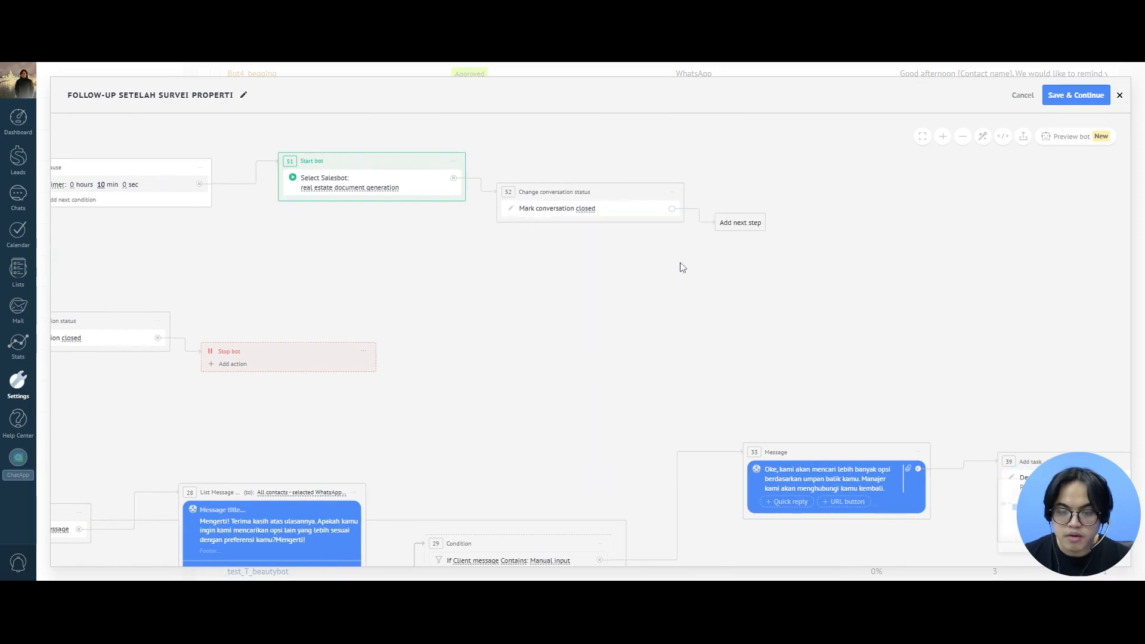
click(737, 227)
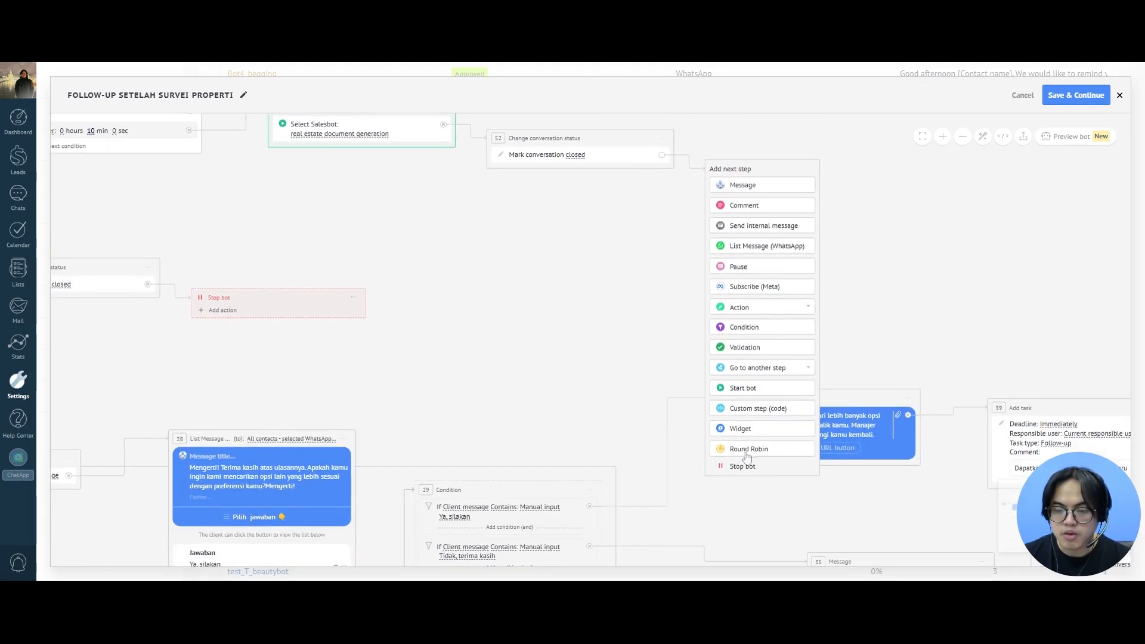
click(751, 468)
Review the follow-up bot's branches, especially the Start bot step that launches document generation after the Pause.
scroll(596, 323, down, 5)
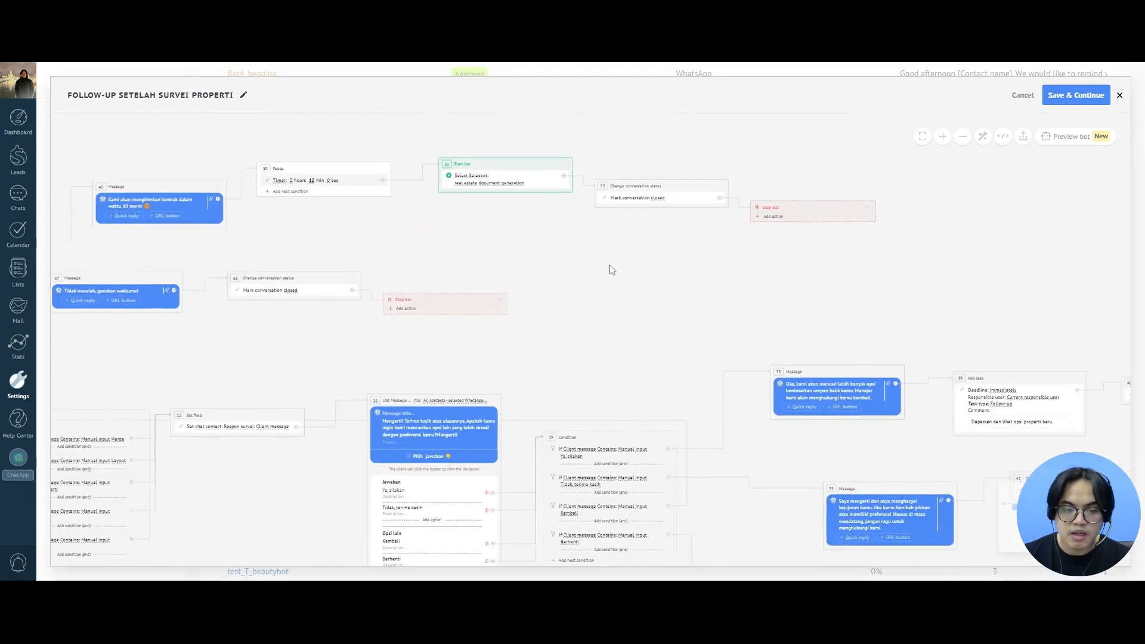
drag(628, 323, 691, 252)
drag(610, 217, 618, 322)
scroll(719, 285, up, 4)
scroll(635, 302, up, 1)
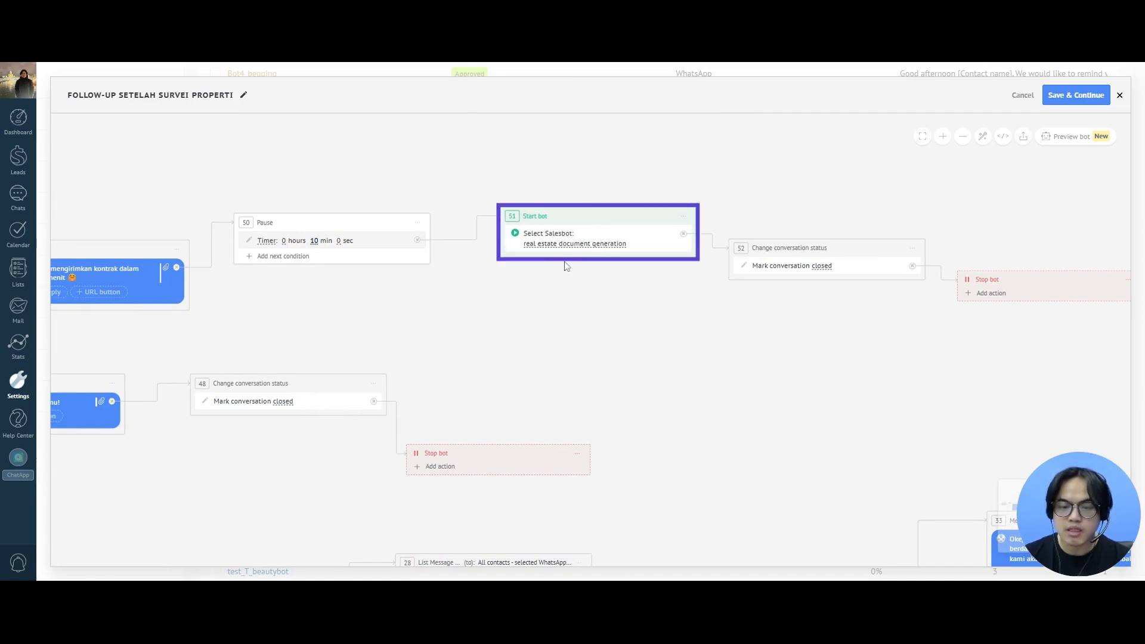
scroll(588, 293, down, 2)
drag(551, 328, 657, 306)
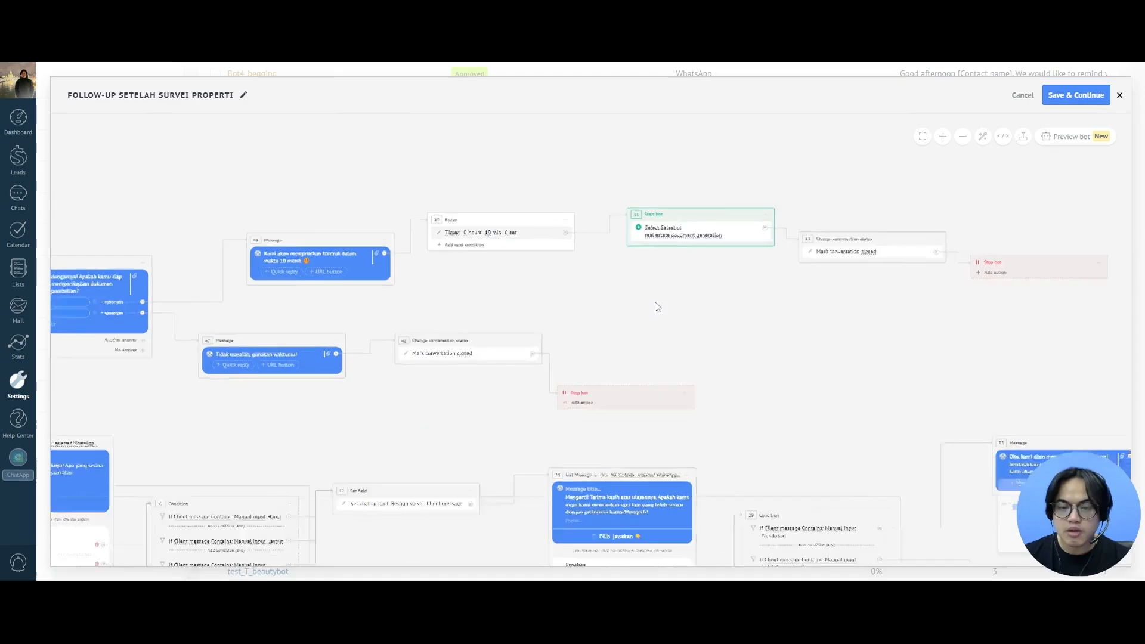
scroll(656, 307, down, 1)
drag(444, 250, 565, 240)
drag(468, 310, 611, 230)
drag(665, 327, 539, 248)
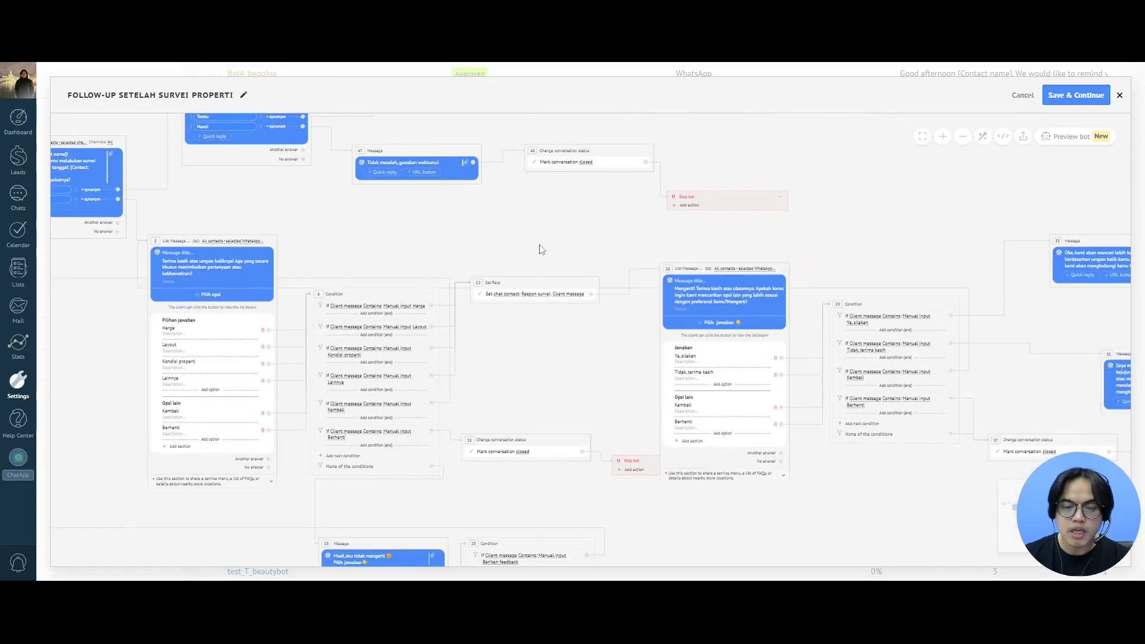
scroll(561, 247, down, 1)
drag(843, 243, 637, 182)
drag(794, 274, 545, 293)
drag(633, 154, 721, 225)
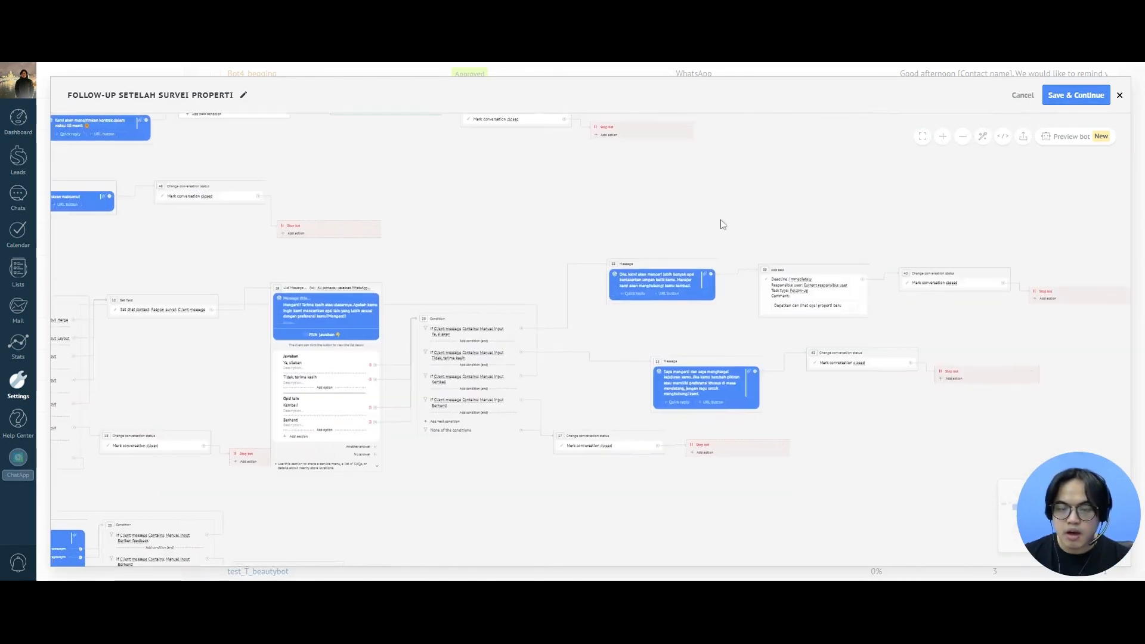
drag(537, 184, 682, 278)
scroll(608, 276, up, 2)
drag(475, 209, 659, 268)
scroll(614, 274, up, 1)
scroll(596, 249, up, 1)
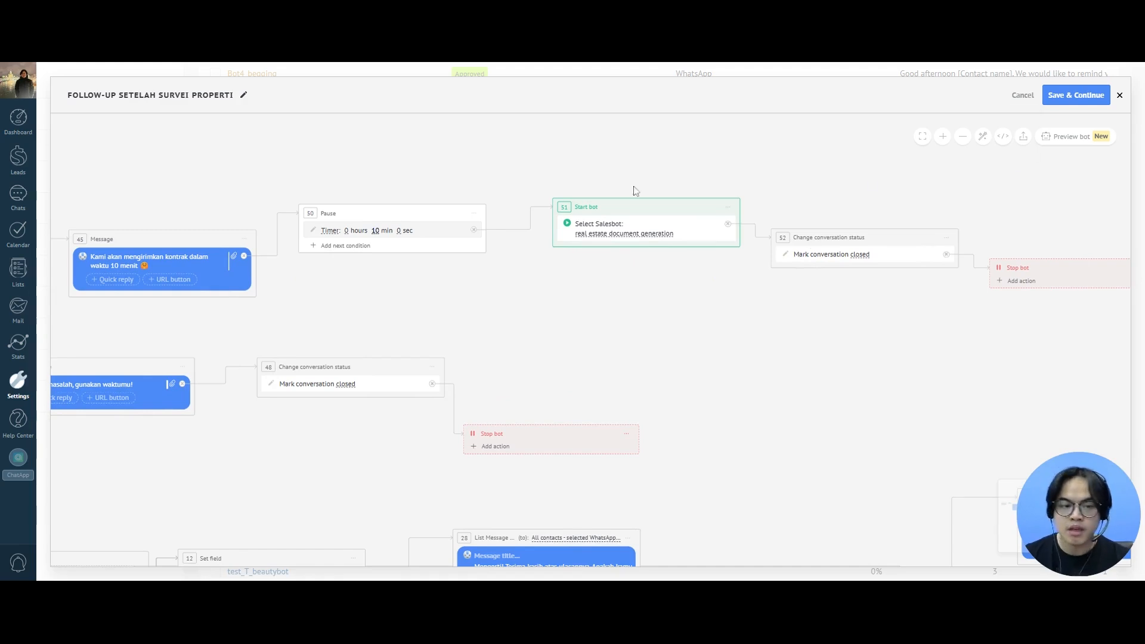
Save the follow-up bot.
click(1077, 97)
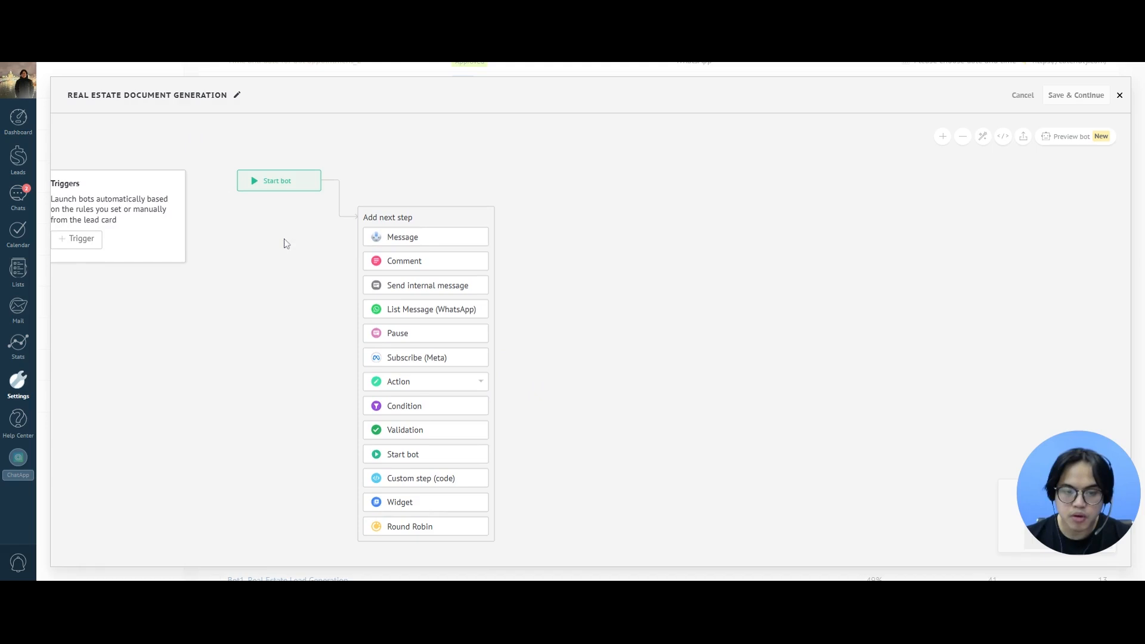
Add the Document Generator widget as the first step of the real estate document generation bot.
drag(284, 239, 284, 227)
mouse_move(614, 318)
mouse_down()
mouse_move(616, 305)
mouse_move(602, 303)
mouse_up()
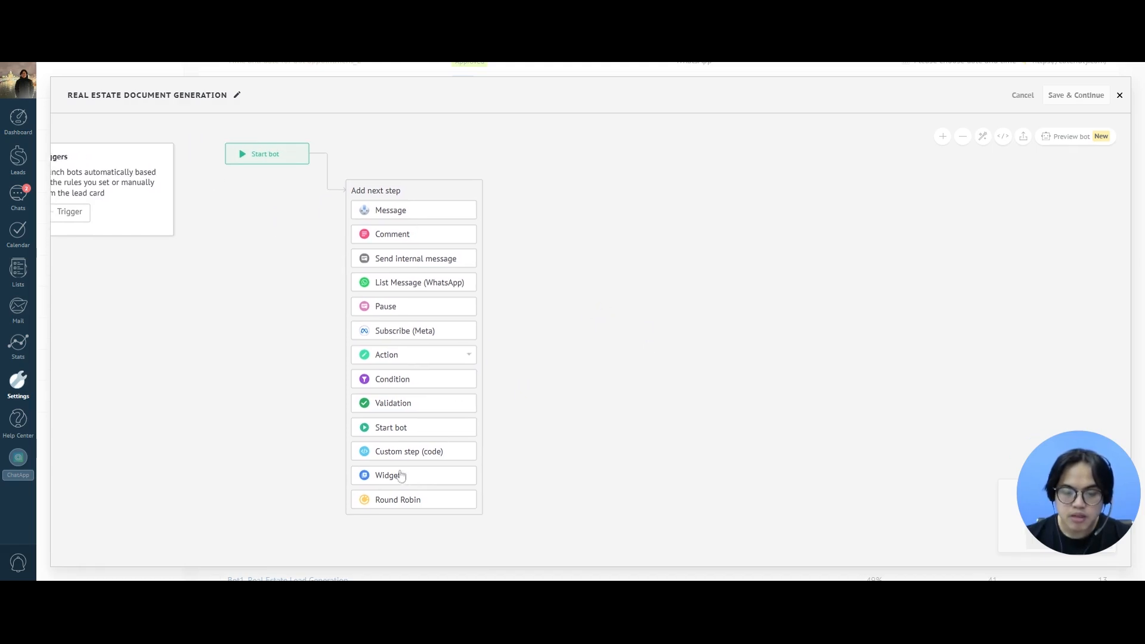
click(390, 478)
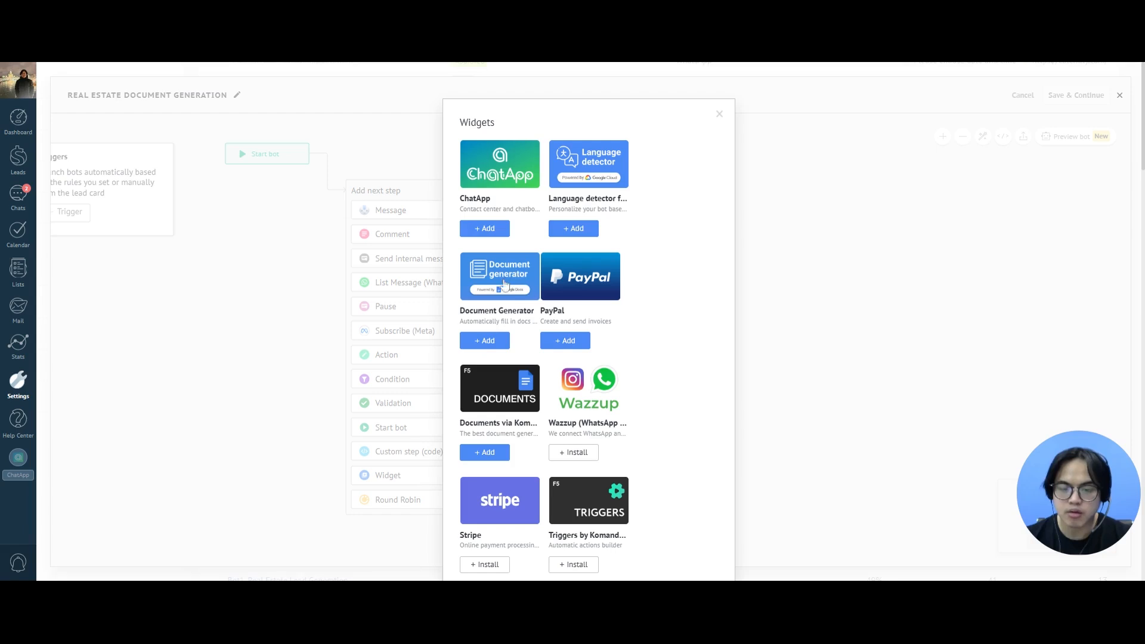
click(486, 342)
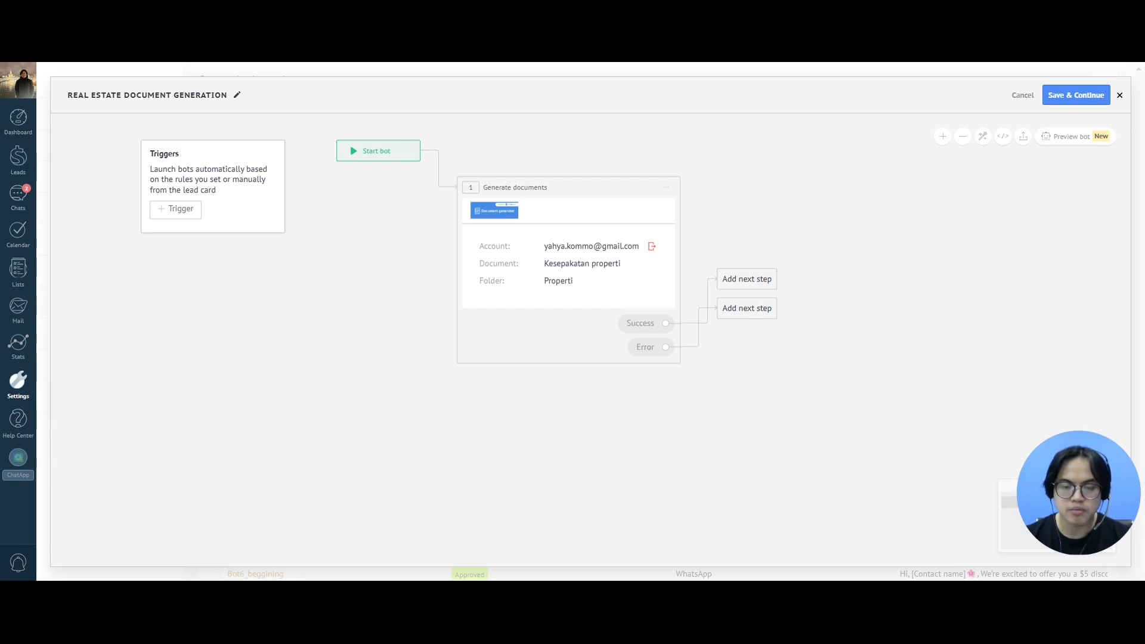
Add a Send internal message step to both the Success and Error outputs of the Generate documents step.
drag(574, 185, 488, 188)
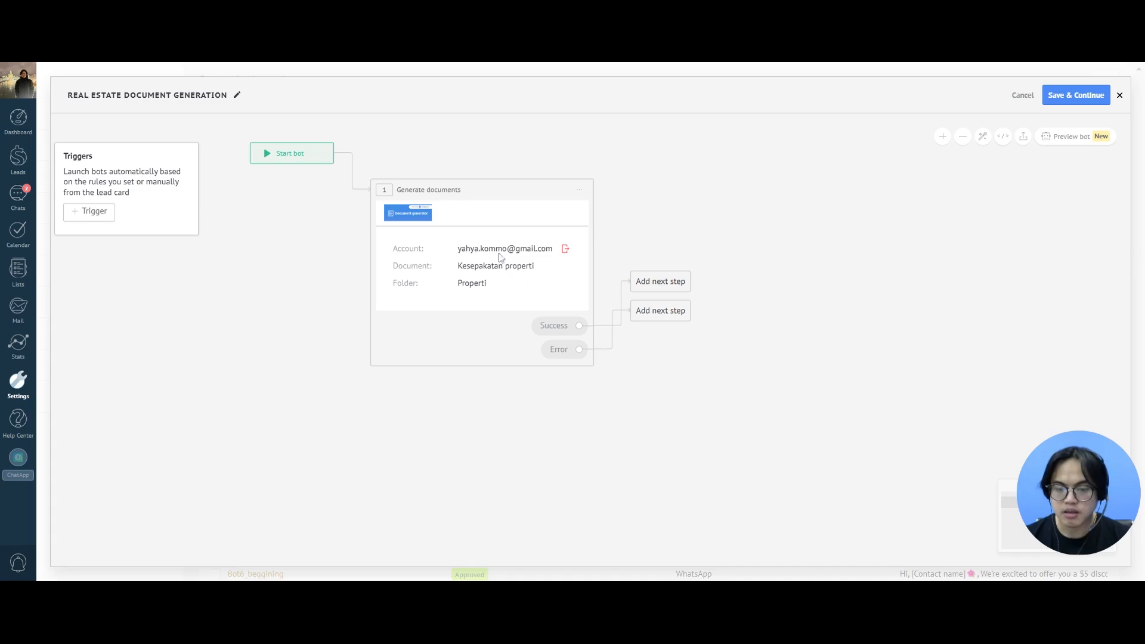
drag(547, 301, 478, 296)
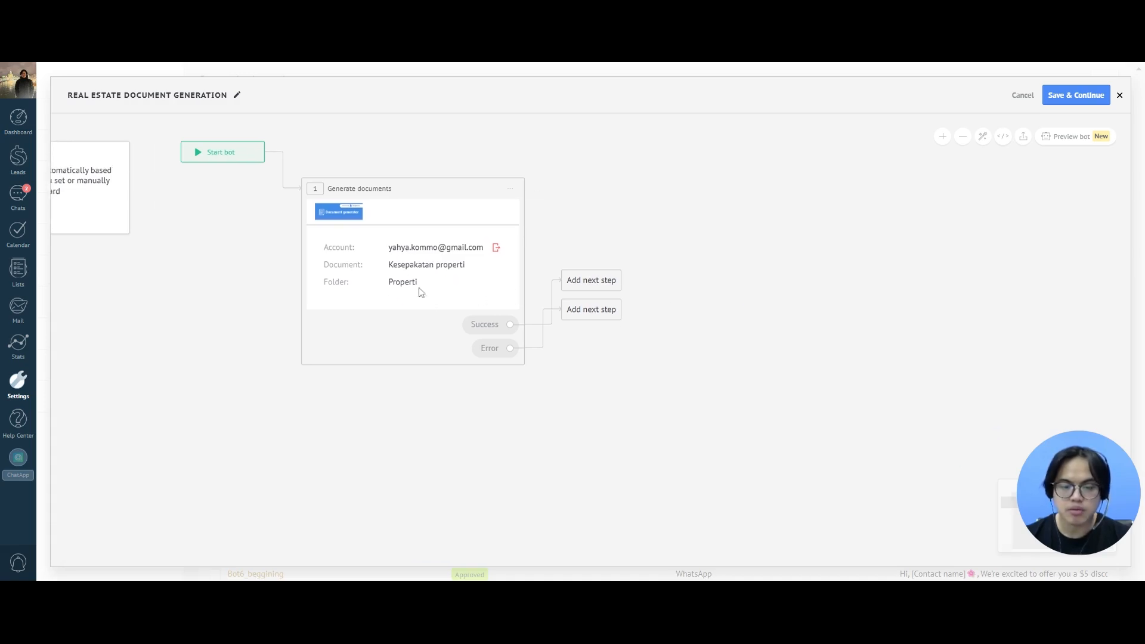
drag(698, 332, 614, 335)
drag(460, 296, 427, 310)
drag(485, 328, 500, 388)
drag(497, 292, 549, 266)
click(542, 265)
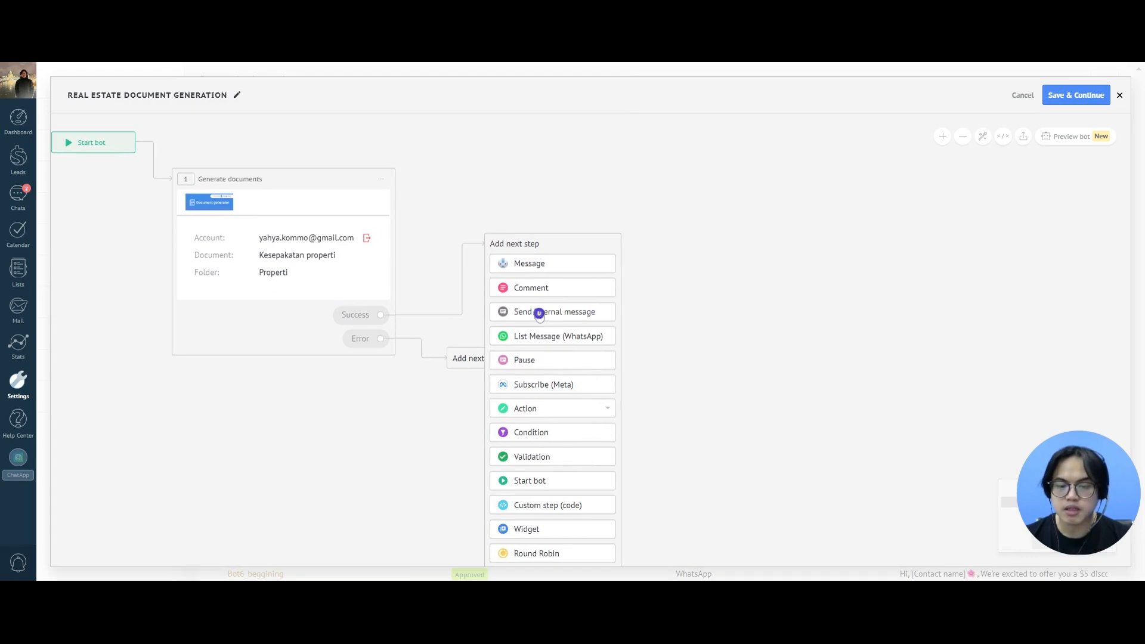
click(543, 312)
click(441, 323)
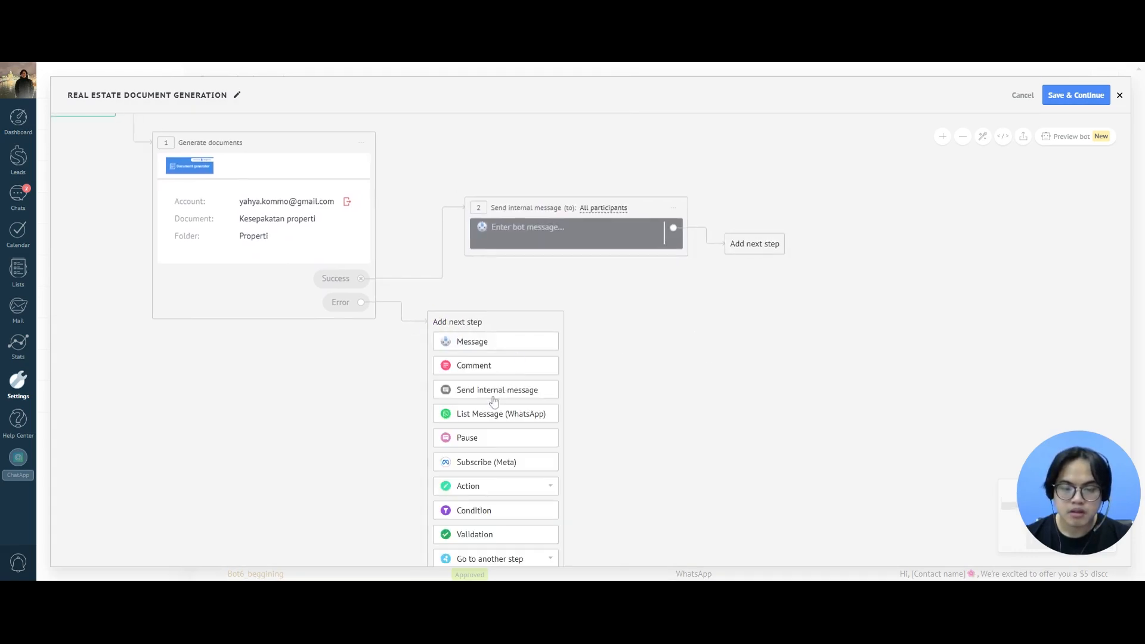
click(493, 392)
Enter "Pembuatan dokumen telah berhasil dibuat" as the Success internal message and "Pembuatan dokumen telah gagal dibuat" as the Error one.
drag(701, 412, 618, 399)
drag(743, 302, 701, 298)
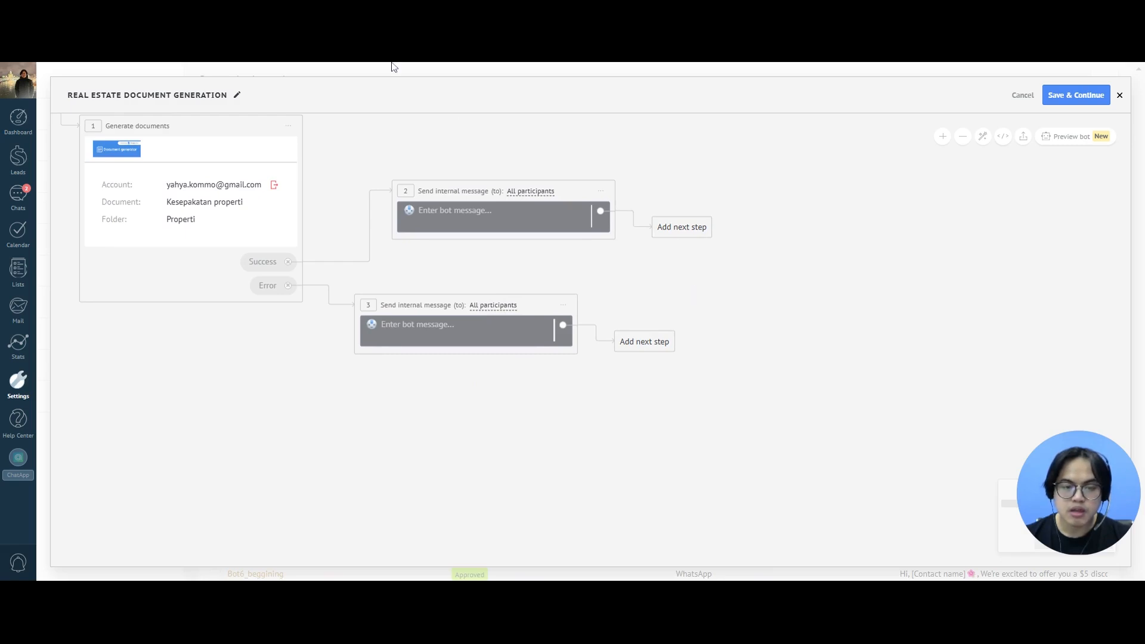
click(460, 211)
text(Pembuatan dokumen telah berhasil dibuat)
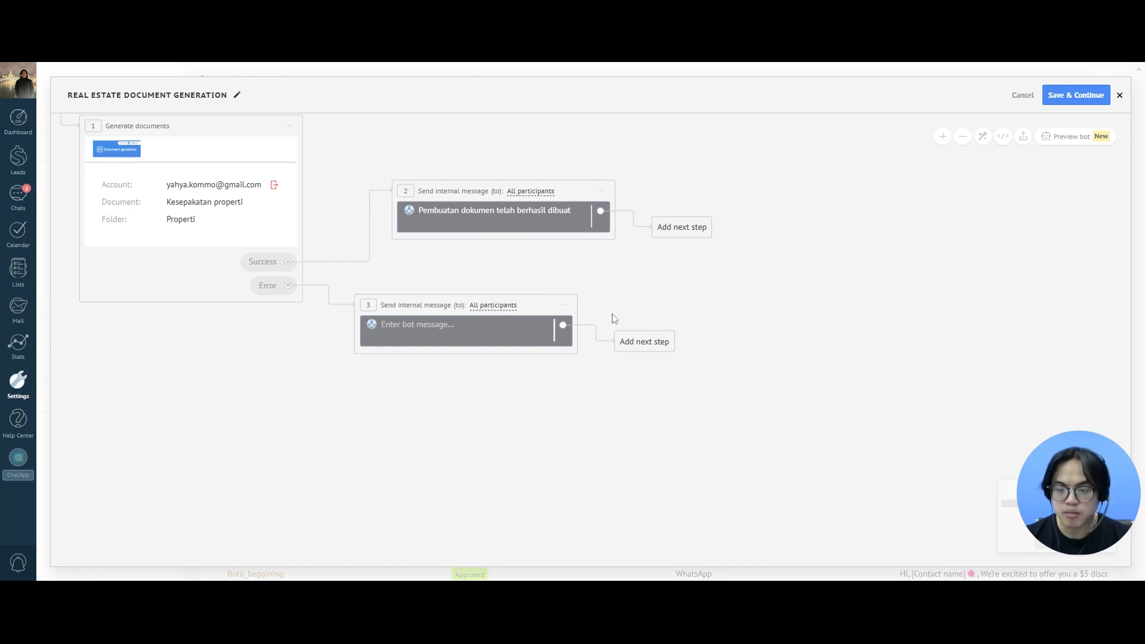
click(416, 323)
text(Pembuatan dokumen telah gagal dibuat)
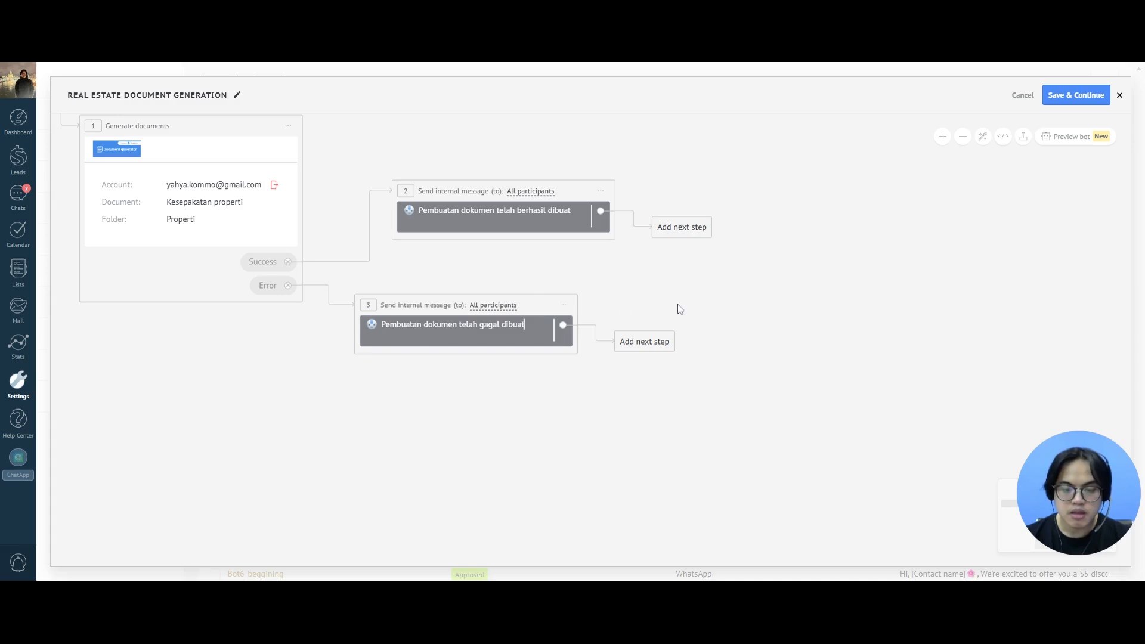
End the Success branch with a Change conversation status action marking the conversation closed, followed by Stop bot.
scroll(678, 307, right, 5)
scroll(437, 277, right, 3)
scroll(437, 277, down, 2)
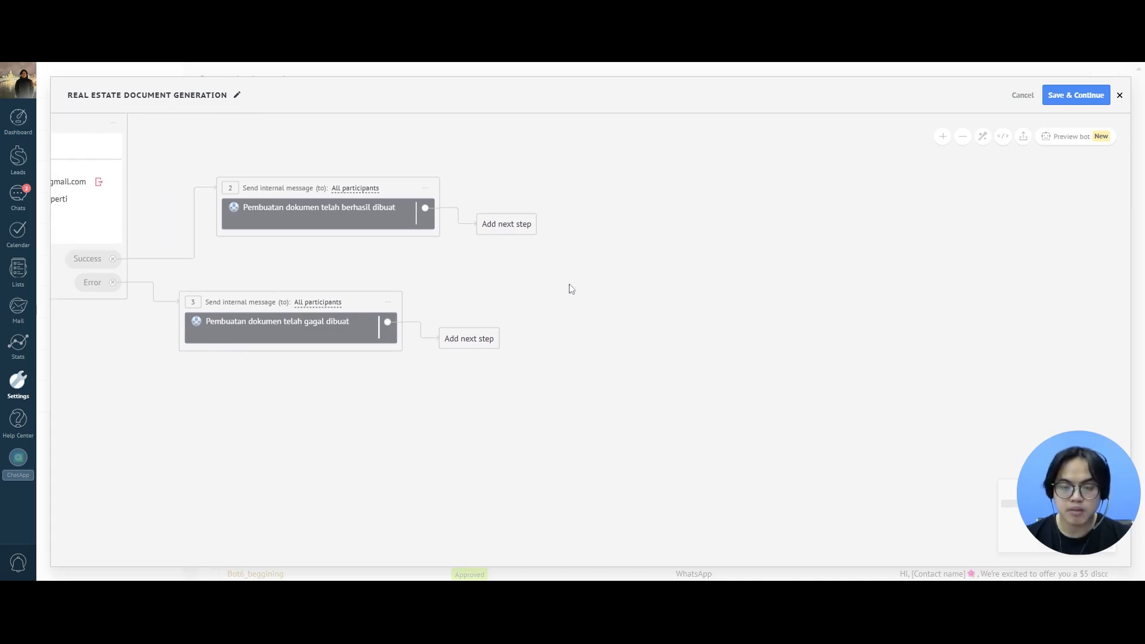
click(513, 225)
scroll(618, 328, down, 2)
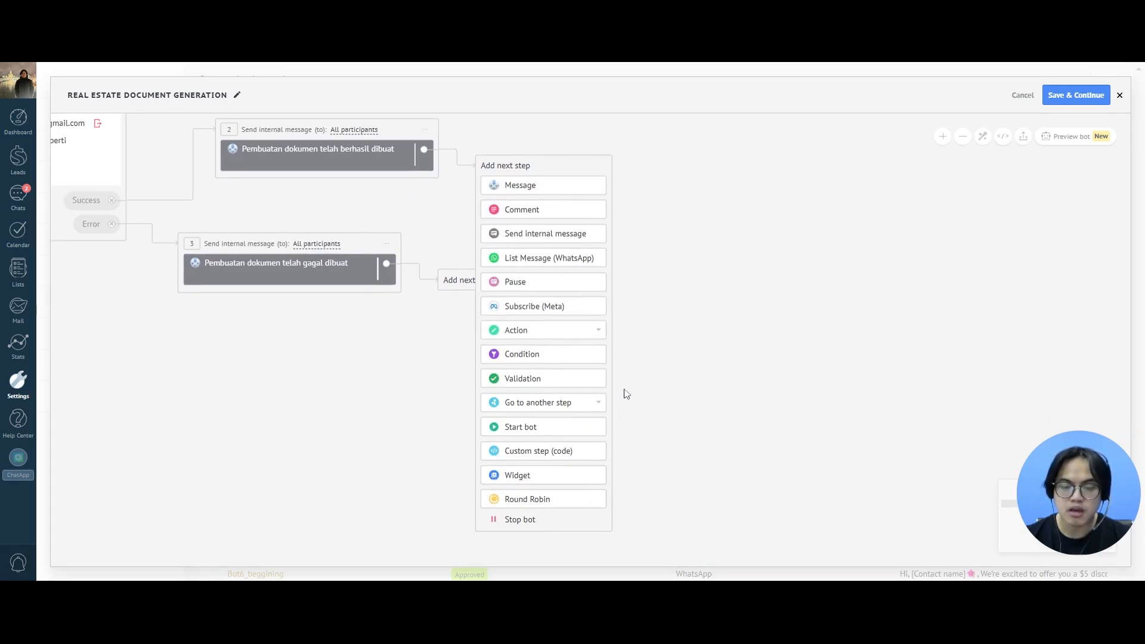
click(553, 329)
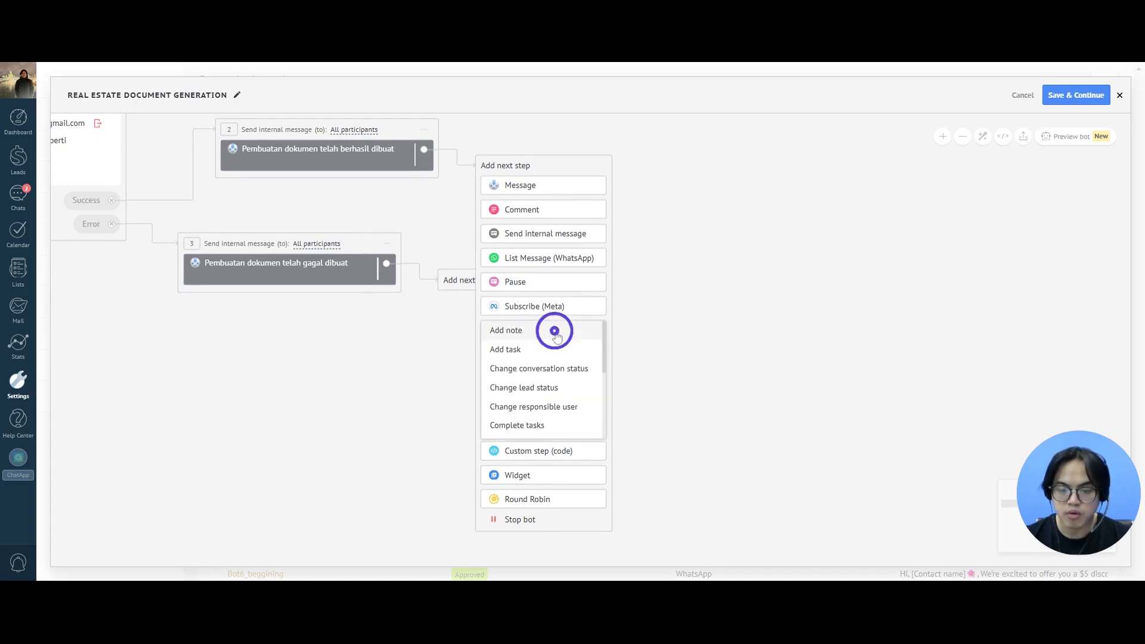
click(556, 371)
scroll(590, 189, right, 3)
scroll(591, 189, up, 2)
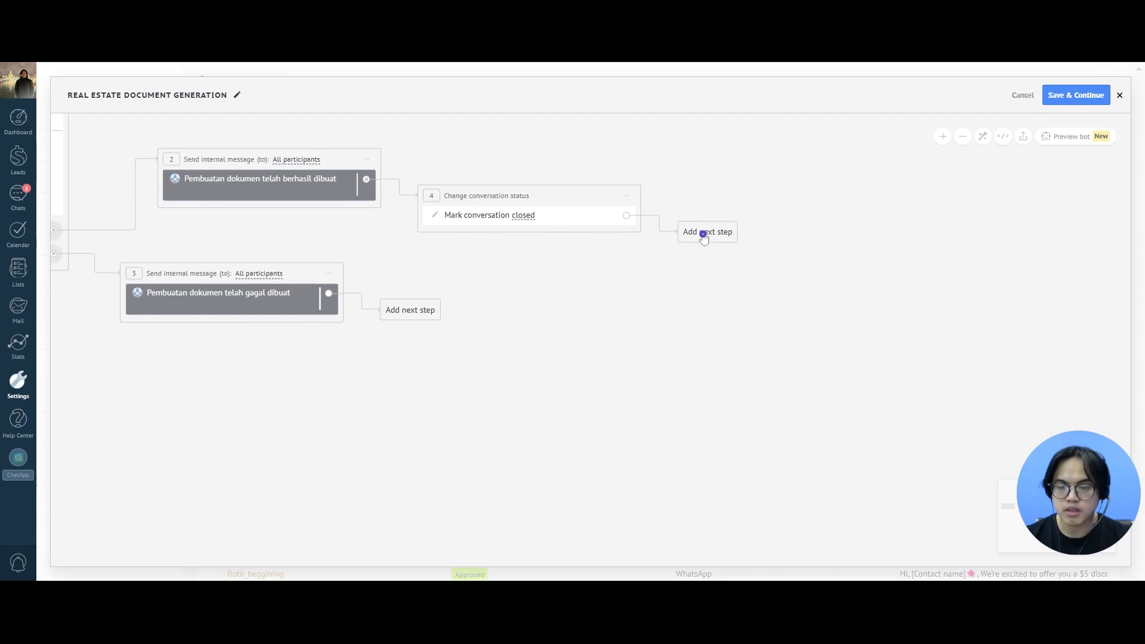
click(707, 231)
scroll(755, 477, down, 3)
click(723, 514)
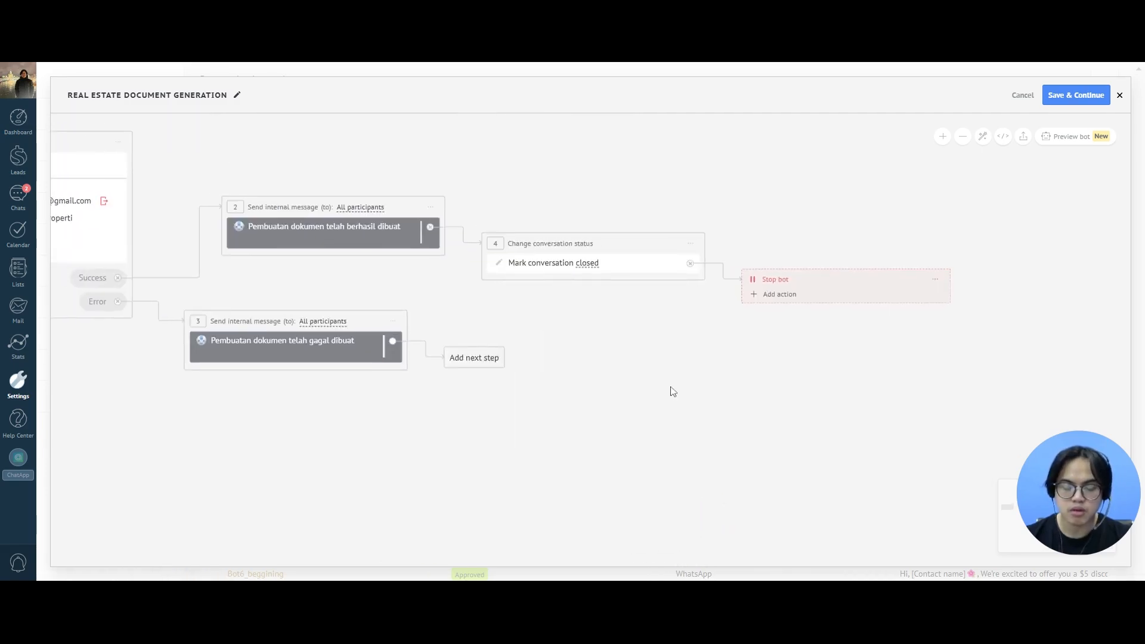
Connect the Error branch's internal message to the existing Change conversation status step.
scroll(496, 358, down, 1)
drag(495, 358, 726, 401)
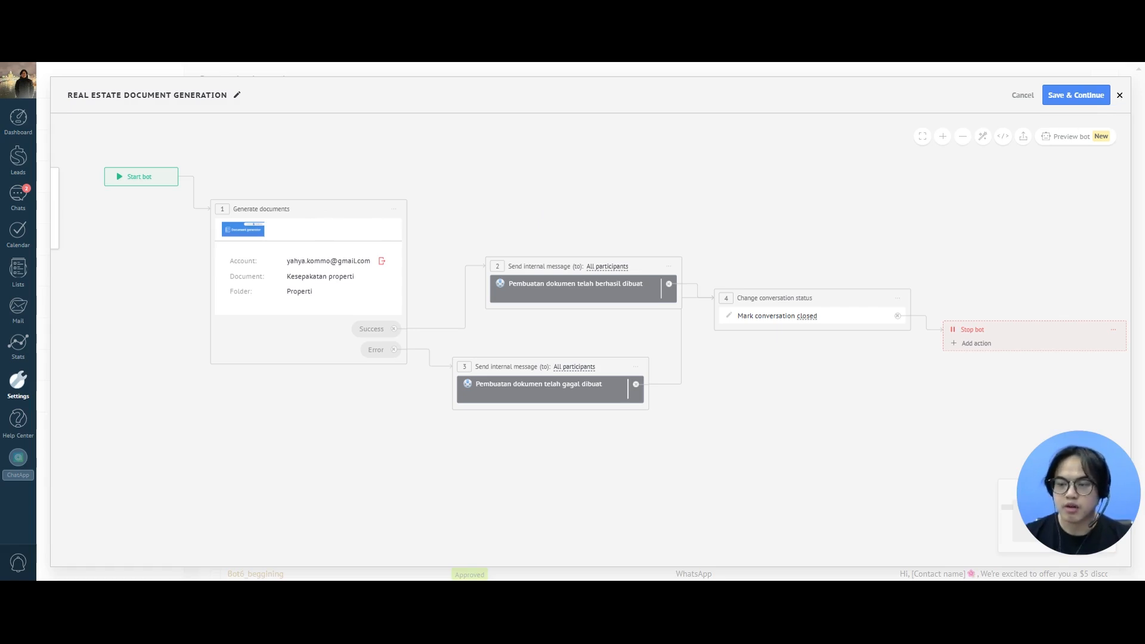
Close the document generation bot and reopen the property survey follow-up bot from the communication tools.
click(1121, 98)
click(581, 349)
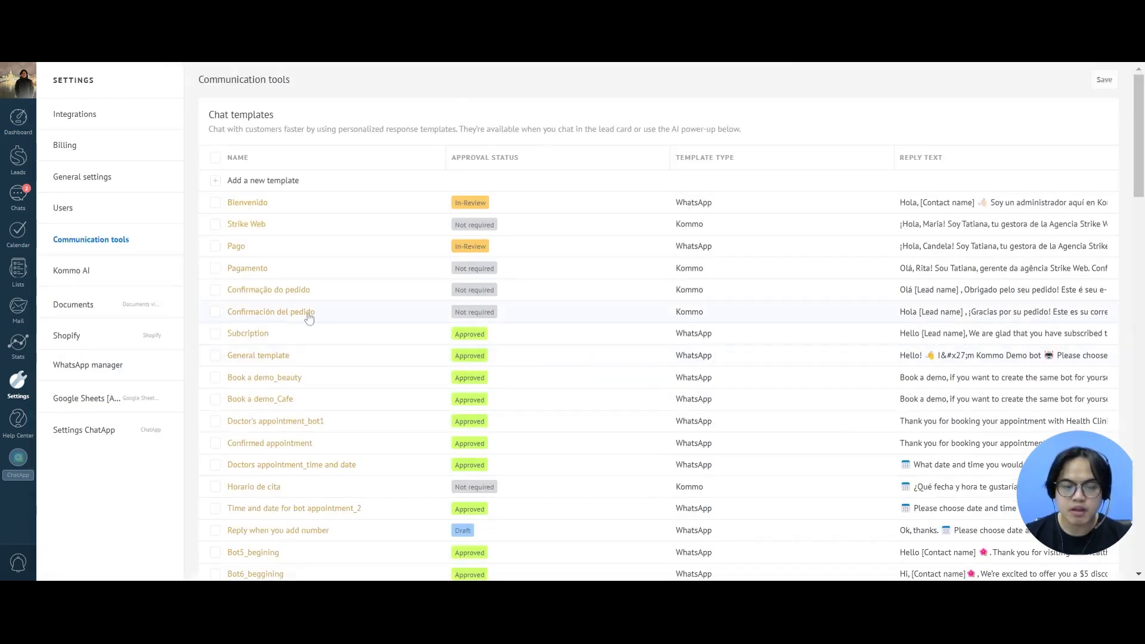
scroll(394, 322, down, 7)
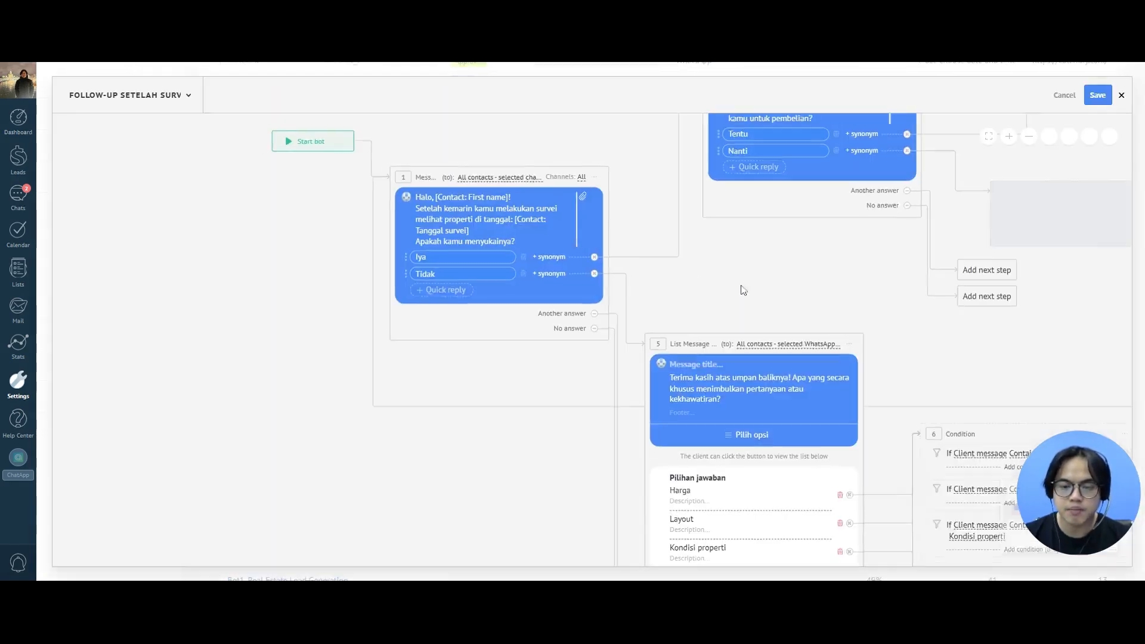
Examine the complete follow-up bot flow, from the survey question through the feedback, alternatives and document generation branches.
scroll(742, 289, down, 5)
drag(1018, 266, 755, 338)
drag(738, 296, 674, 174)
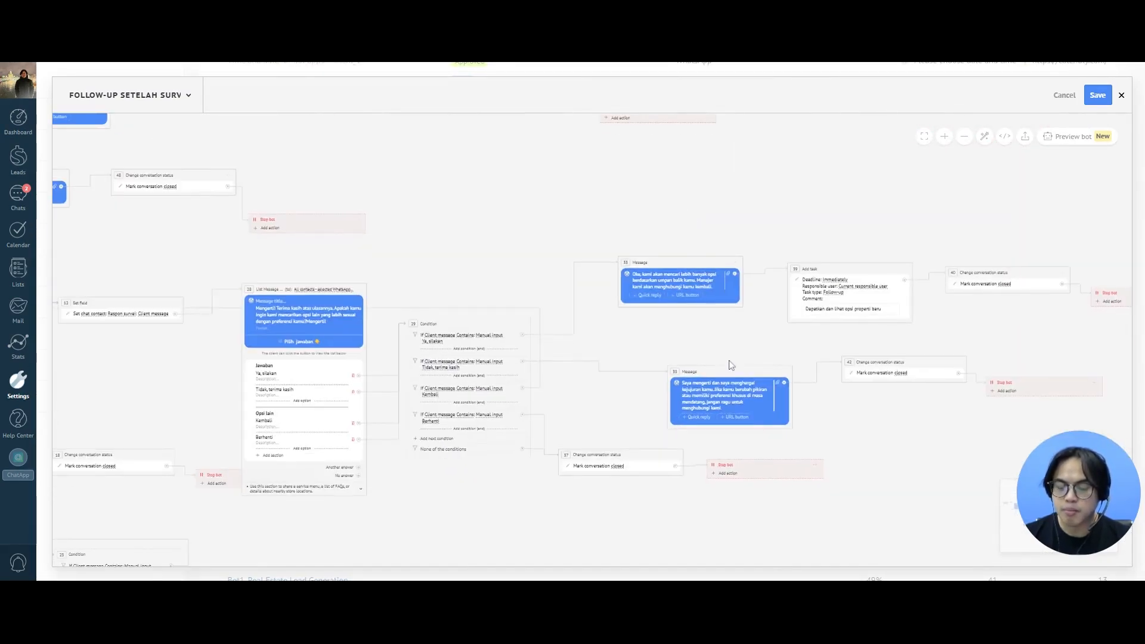
drag(684, 385, 782, 288)
drag(644, 405, 800, 317)
drag(731, 348, 841, 402)
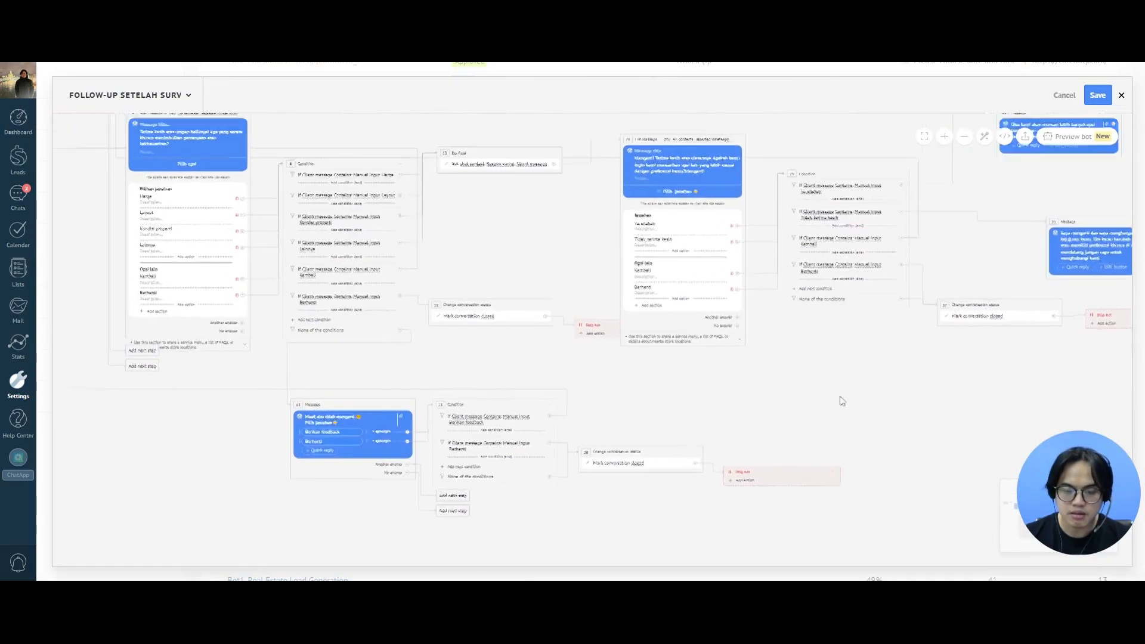
drag(546, 268, 478, 460)
scroll(716, 240, up, 1)
drag(708, 227, 680, 199)
scroll(667, 213, down, 1)
drag(530, 285, 561, 354)
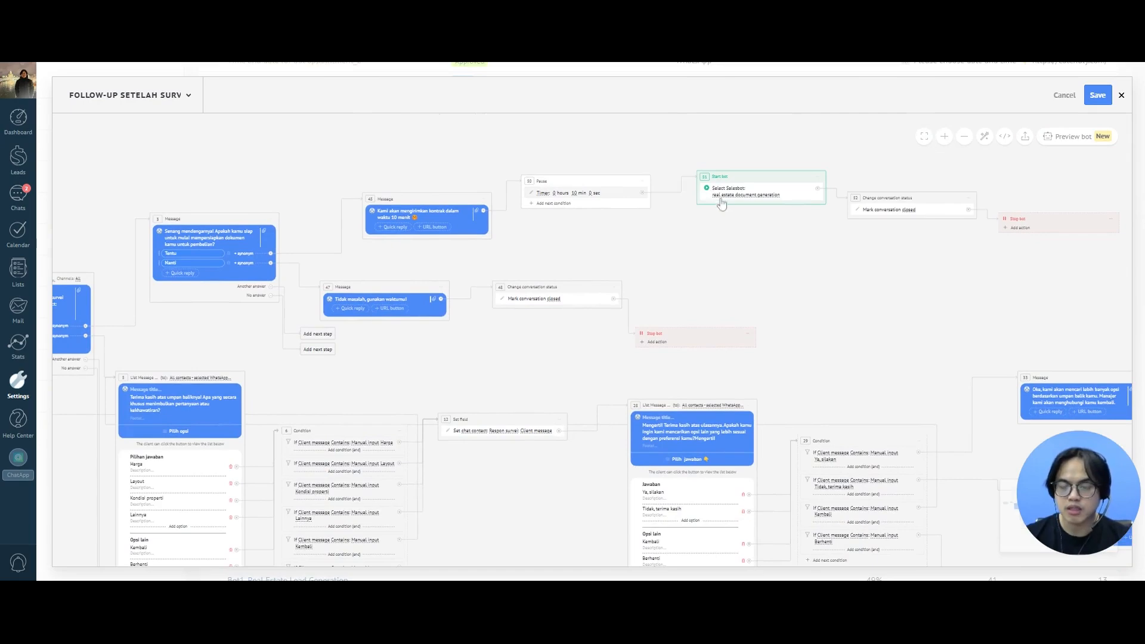
drag(754, 253, 743, 207)
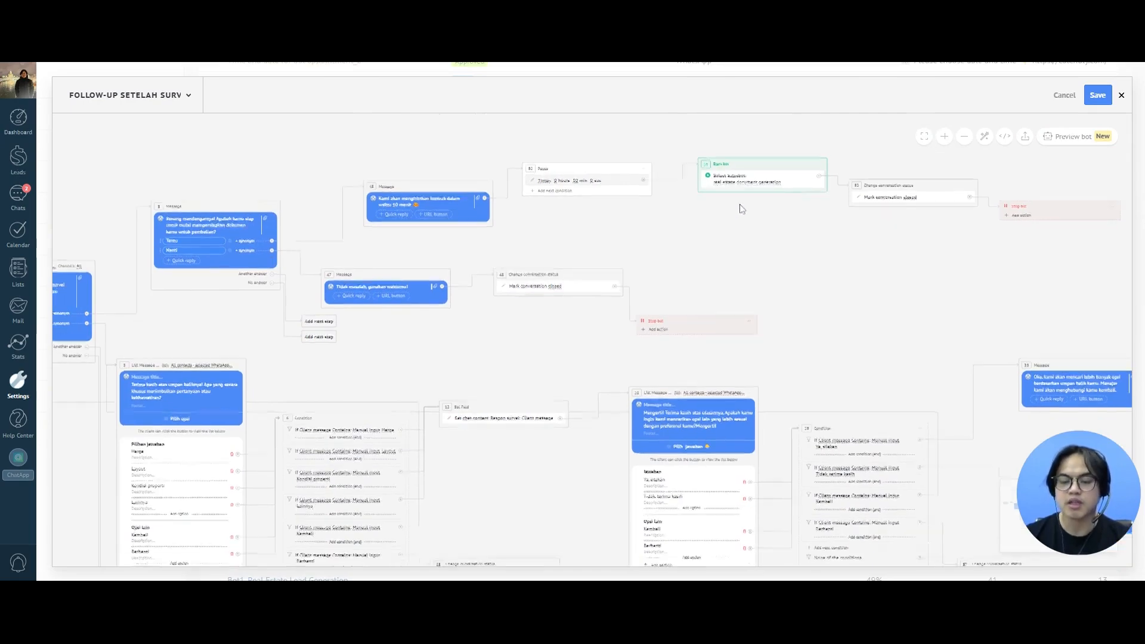
drag(740, 257, 754, 224)
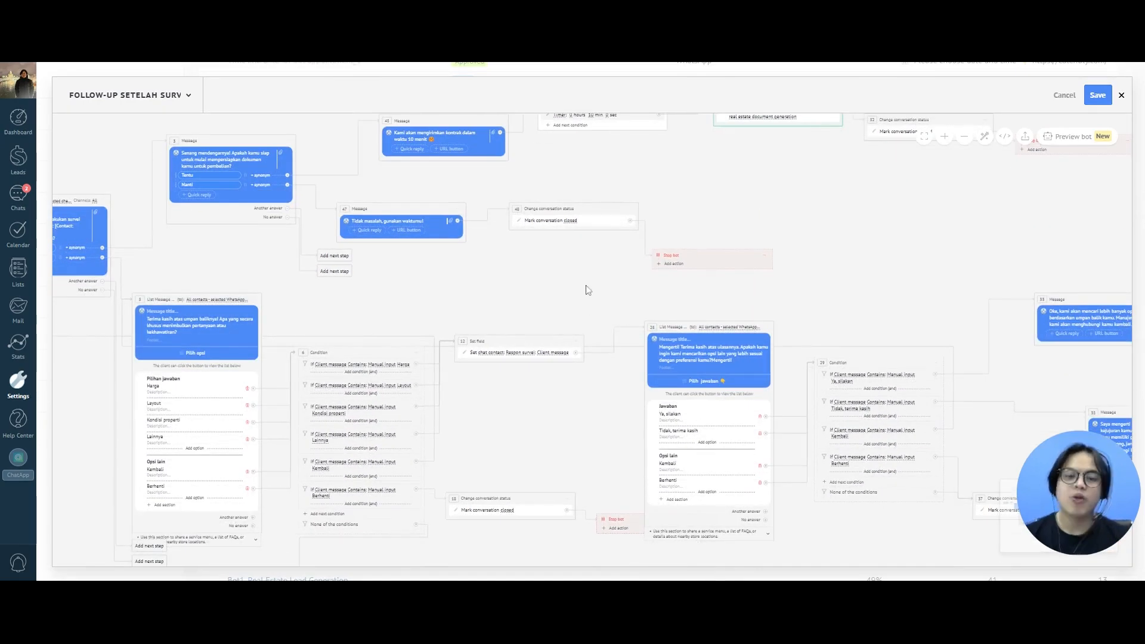